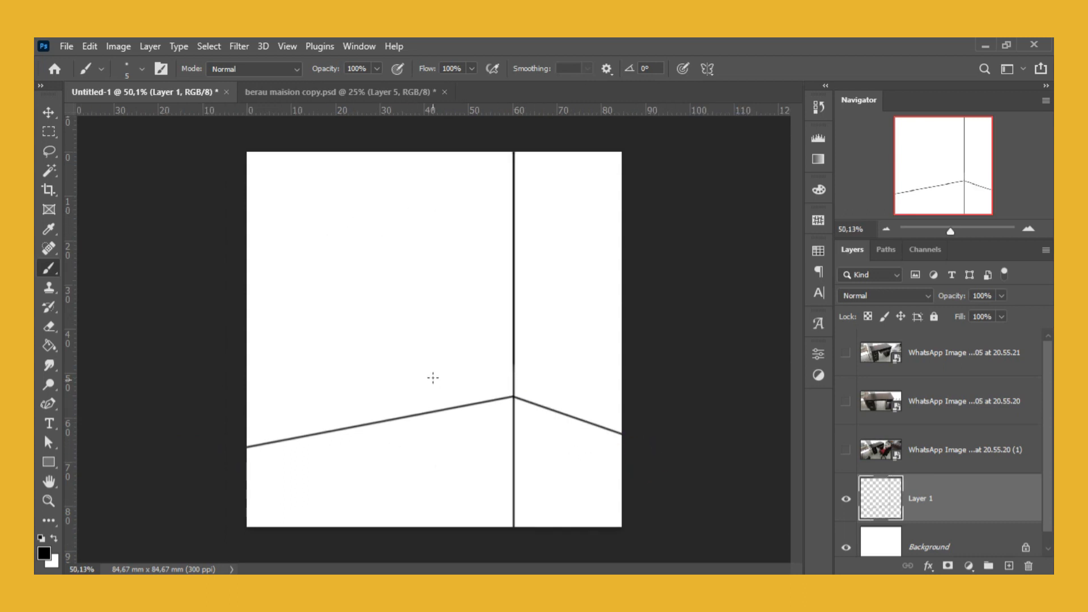
- Brush the word "Room", a table with a lamp, and a hatched box in the lower-right corner onto Layer 1, undoing the last stray stroke
{"action": "left_click_drag", "start_coordinate": [329, 213], "coordinate": [349, 207]}
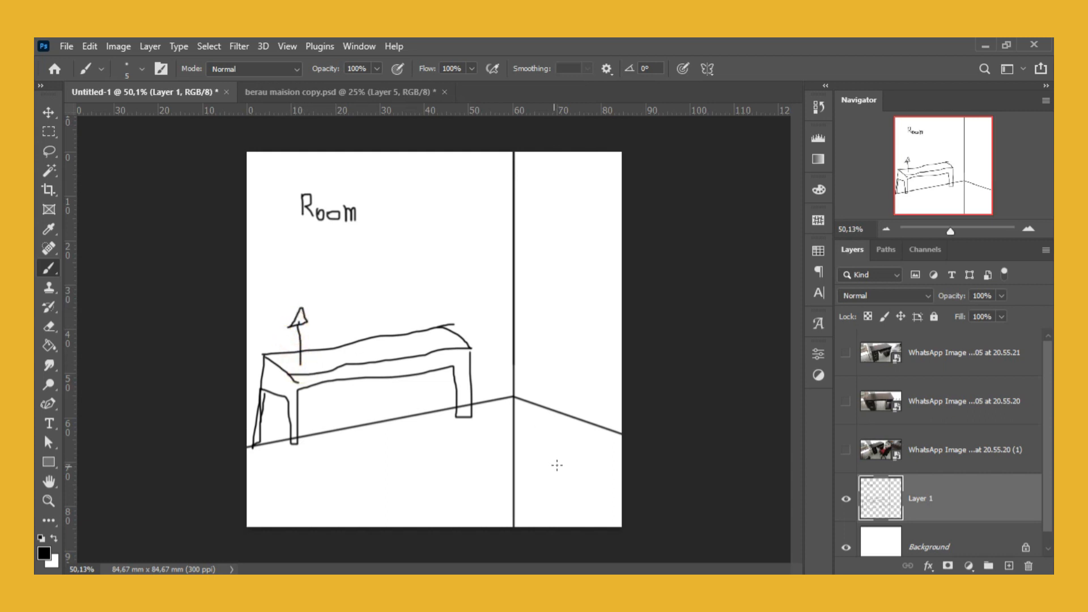
{"action": "left_click_drag", "start_coordinate": [617, 438], "coordinate": [504, 492]}
{"action": "left_click_drag", "start_coordinate": [618, 500], "coordinate": [503, 498]}
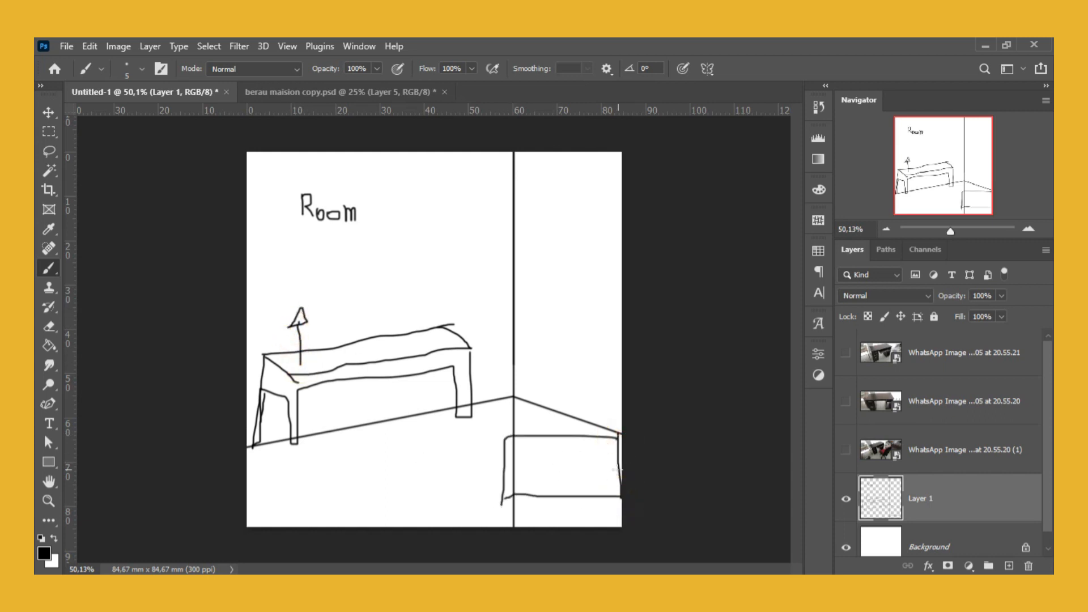
{"action": "left_click_drag", "start_coordinate": [561, 442], "coordinate": [519, 494]}
{"action": "mouse_move", "coordinate": [533, 436]}
{"action": "left_mouse_down"}
{"action": "mouse_move", "coordinate": [508, 477]}
{"action": "mouse_move", "coordinate": [397, 225]}
{"action": "left_mouse_up"}
{"action": "key", "text": "ctrl+z"}
- Check Layer 1 by toggling its visibility, and compress the room sketch vertically by lowering its top edge
{"action": "left_click", "coordinate": [847, 500]}
{"action": "left_click", "coordinate": [843, 502]}
{"action": "key", "text": "ctrl+t"}
{"action": "left_click_drag", "start_coordinate": [433, 152], "coordinate": [433, 194]}
{"action": "left_click", "coordinate": [774, 69]}
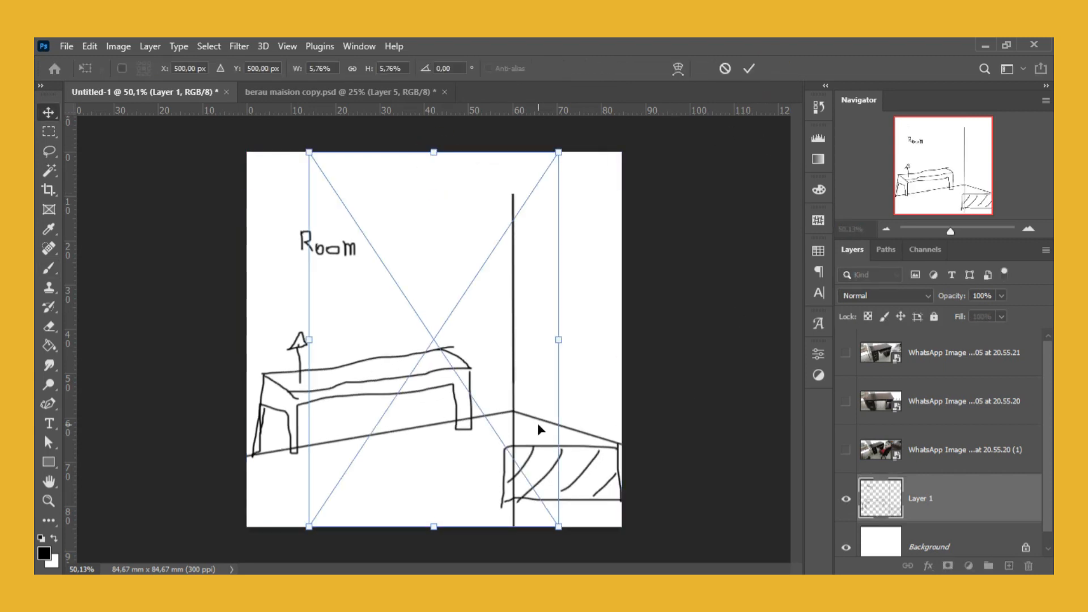
- Place the pexels-cottonbro-4067758 wall photo, rasterize its layer and erase the wooden floor area
{"action": "left_click", "coordinate": [748, 68]}
{"action": "key", "text": "m"}
{"action": "left_click_drag", "start_coordinate": [597, 539], "coordinate": [259, 458]}
{"action": "right_click", "coordinate": [966, 503]}
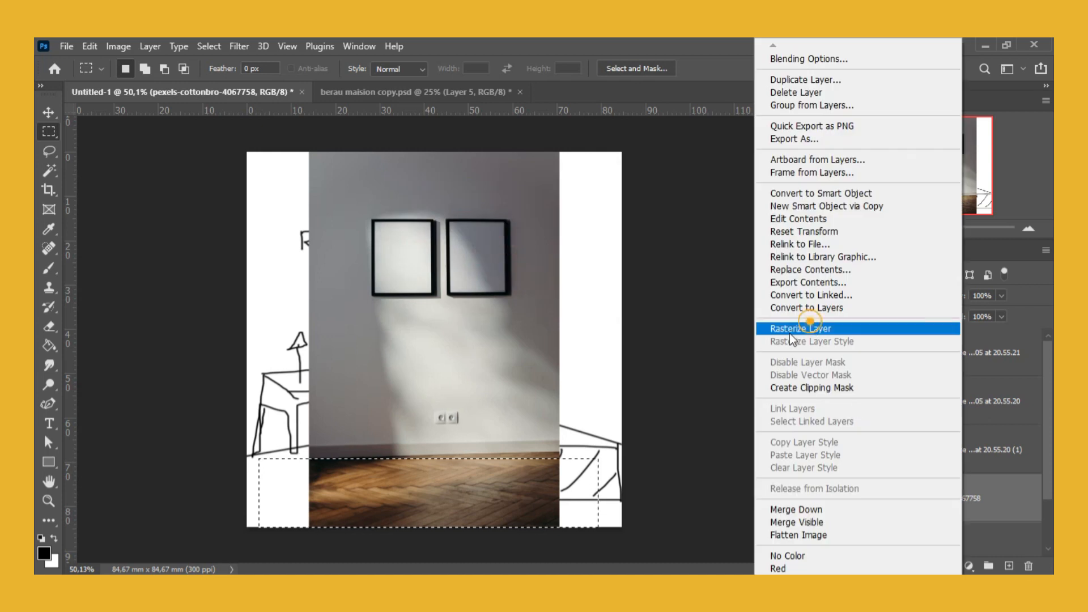
{"action": "left_click", "coordinate": [818, 326]}
{"action": "key", "text": "Delete"}
{"action": "left_click_drag", "start_coordinate": [603, 513], "coordinate": [285, 465]}
{"action": "key", "text": "ctrl+d"}
- Stretch the wall photo slightly, trim the remaining strips along its bottom and top, and move it slightly down
{"action": "key", "text": "ctrl+t"}
{"action": "left_click_drag", "start_coordinate": [558, 304], "coordinate": [559, 312]}
{"action": "left_click", "coordinate": [772, 68]}
{"action": "left_click_drag", "start_coordinate": [633, 528], "coordinate": [214, 454]}
{"action": "key", "text": "Delete"}
{"action": "left_click_drag", "start_coordinate": [597, 125], "coordinate": [256, 166]}
{"action": "key", "text": "Delete"}
{"action": "key", "text": "ctrl+d"}
{"action": "key", "text": "v"}
{"action": "left_click_drag", "start_coordinate": [434, 265], "coordinate": [436, 279]}
- Perspective-warp the wall photo so it fills the sketched left wall down to the slanted floor line
{"action": "left_click", "coordinate": [89, 45]}
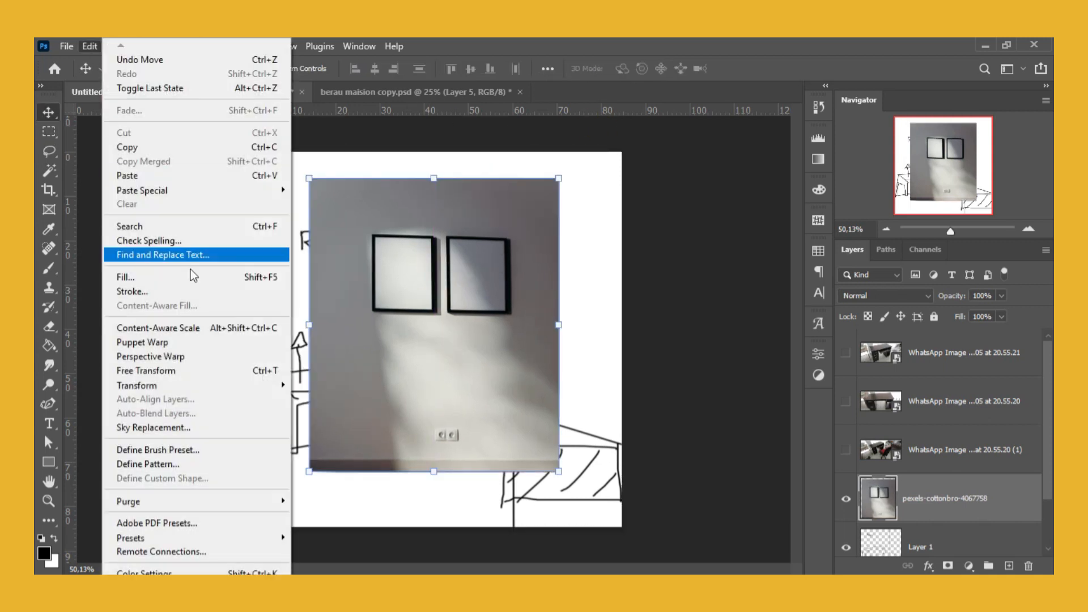
{"action": "left_click", "coordinate": [150, 356]}
{"action": "left_click", "coordinate": [308, 178]}
{"action": "mouse_move", "coordinate": [549, 408]}
{"action": "left_mouse_down"}
{"action": "mouse_move", "coordinate": [560, 471]}
{"action": "mouse_move", "coordinate": [441, 319]}
{"action": "mouse_move", "coordinate": [507, 410]}
{"action": "left_mouse_up"}
{"action": "left_click", "coordinate": [178, 71]}
{"action": "left_click_drag", "start_coordinate": [560, 177], "coordinate": [511, 140]}
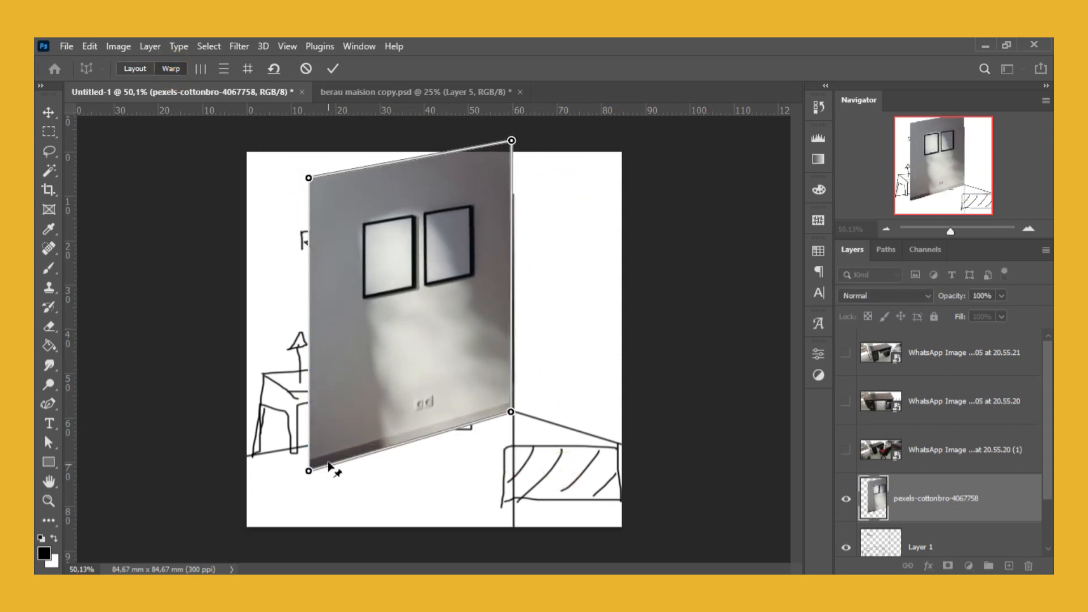
{"action": "left_click_drag", "start_coordinate": [309, 471], "coordinate": [245, 457]}
{"action": "left_click_drag", "start_coordinate": [308, 178], "coordinate": [245, 140]}
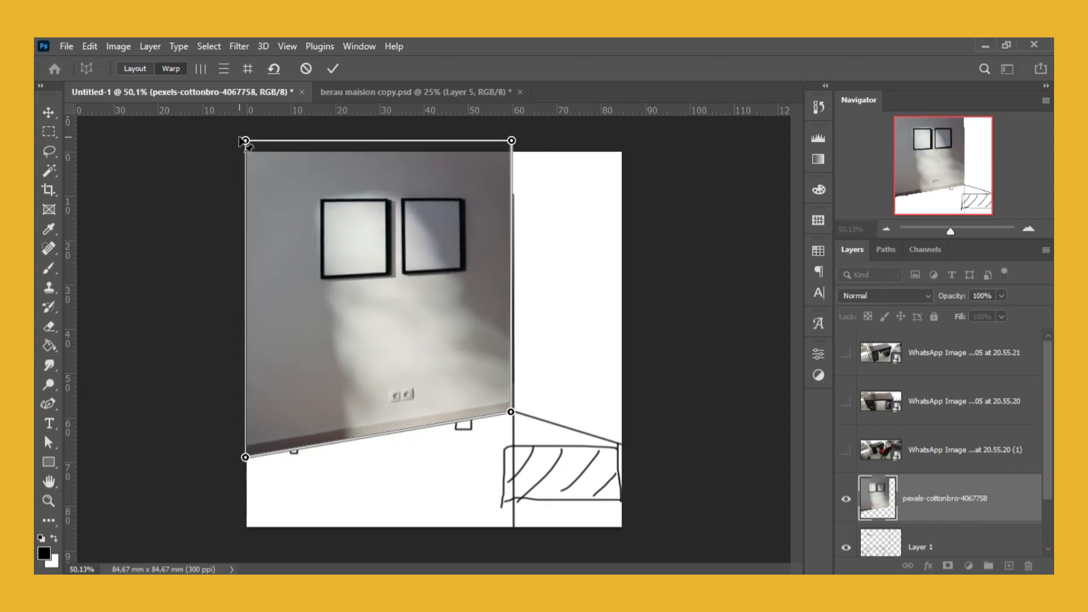
{"action": "left_click", "coordinate": [333, 68]}
- Widen the warped wall photo slightly so its right edge meets the room's corner line
{"action": "key", "text": "ctrl+t"}
{"action": "left_click_drag", "start_coordinate": [512, 299], "coordinate": [516, 295]}
{"action": "left_click_drag", "start_coordinate": [245, 299], "coordinate": [246, 298]}
{"action": "left_click", "coordinate": [774, 68]}
- Draw a rectangle over the right wall from the corner line past the canvas edge and nudge it into position
{"action": "key", "text": "u"}
{"action": "left_click_drag", "start_coordinate": [646, 136], "coordinate": [512, 416]}
{"action": "left_click", "coordinate": [777, 300]}
{"action": "left_click_drag", "start_coordinate": [647, 418], "coordinate": [646, 456]}
{"action": "key", "text": "ctrl+z"}
{"action": "left_click", "coordinate": [47, 443]}
{"action": "key", "text": "Up"}
{"action": "key", "text": "Up"}
{"action": "key", "text": "Up"}
{"action": "key", "text": "Up"}
{"action": "key", "text": "Up"}
{"action": "key", "text": "Up"}
{"action": "key", "text": "Up"}
{"action": "key", "text": "Up"}
{"action": "key", "text": "Down"}
{"action": "key", "text": "Down"}
{"action": "key", "text": "Down"}
- Lower the rectangle's bottom-right corner to follow the right wall's slanted floor line, converting it to a regular path
{"action": "left_click", "coordinate": [567, 247]}
{"action": "left_click_drag", "start_coordinate": [647, 413], "coordinate": [646, 458]}
{"action": "left_click", "coordinate": [498, 257]}
- Remove the rectangle's stroke, give it a solid fill, and shift it slightly right against the corner line
{"action": "left_click", "coordinate": [313, 68]}
{"action": "left_click", "coordinate": [227, 93]}
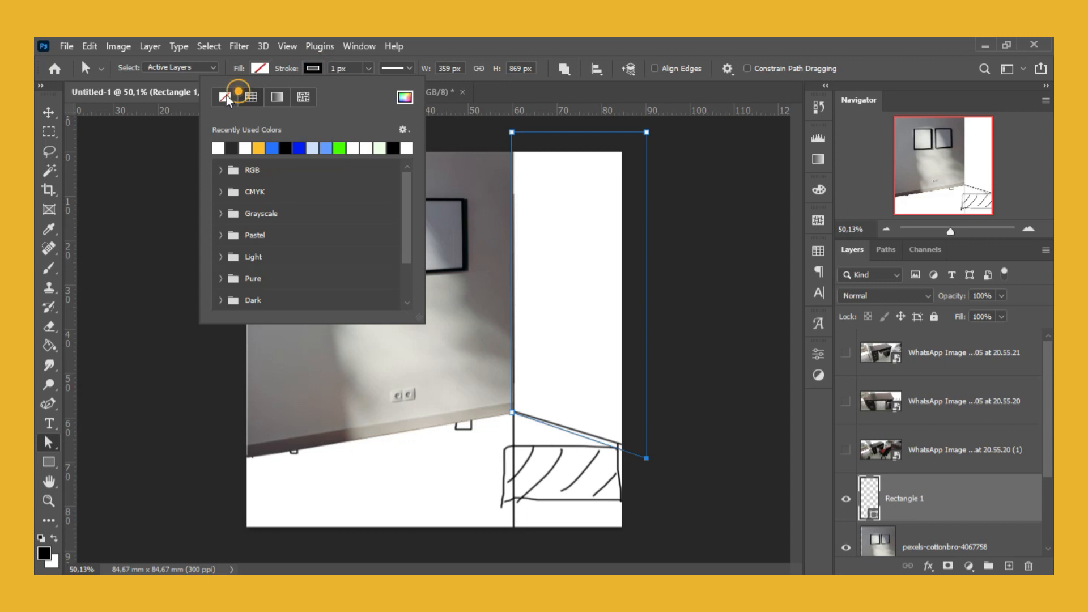
{"action": "left_click", "coordinate": [259, 68]}
{"action": "left_click", "coordinate": [192, 149]}
{"action": "left_click", "coordinate": [600, 216]}
{"action": "left_click", "coordinate": [48, 112]}
{"action": "left_click_drag", "start_coordinate": [595, 328], "coordinate": [600, 328]}
{"action": "left_click", "coordinate": [724, 340]}
- Recolor the right-wall rectangle to a light warm beige
{"action": "double_click", "coordinate": [866, 492]}
{"action": "left_click", "coordinate": [671, 301]}
{"action": "left_click_drag", "start_coordinate": [683, 292], "coordinate": [673, 275]}
{"action": "left_click", "coordinate": [998, 233]}
{"action": "left_click", "coordinate": [720, 387]}
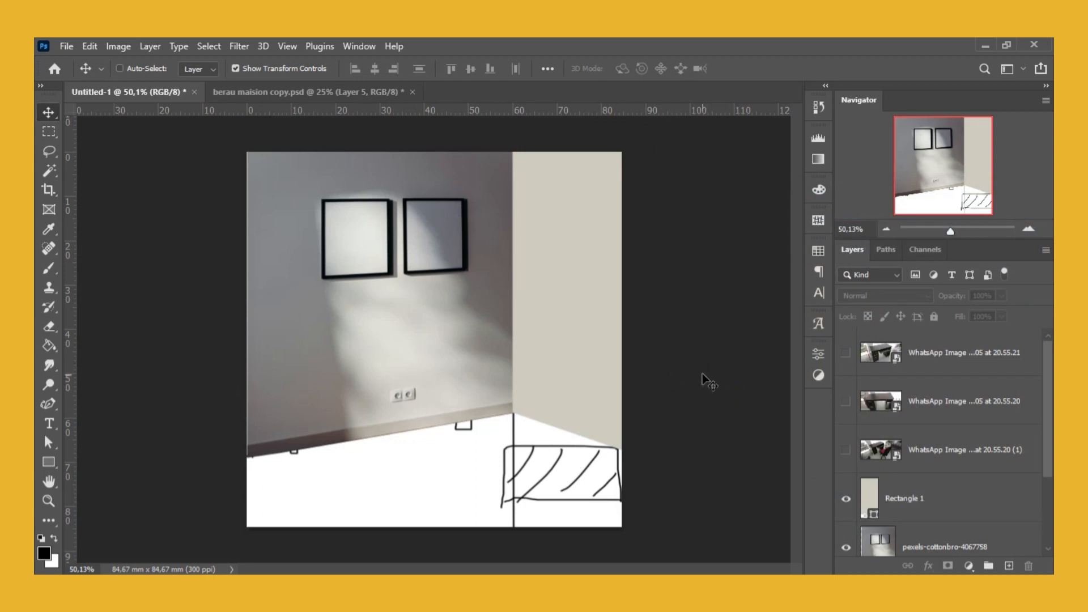
- Duplicate the wall photo, flip the copy horizontally on the right side of the corner, and stack it above Rectangle 1
{"action": "scroll", "coordinate": [901, 470], "scroll_direction": "down", "scroll_amount": 2}
{"action": "left_click_drag", "start_coordinate": [991, 452], "coordinate": [1009, 566]}
{"action": "left_click_drag", "start_coordinate": [446, 370], "coordinate": [649, 355]}
{"action": "key", "text": "ctrl+t"}
{"action": "right_click", "coordinate": [481, 367]}
{"action": "left_click", "coordinate": [521, 344]}
{"action": "left_click", "coordinate": [773, 68]}
{"action": "left_click_drag", "start_coordinate": [921, 449], "coordinate": [921, 381]}
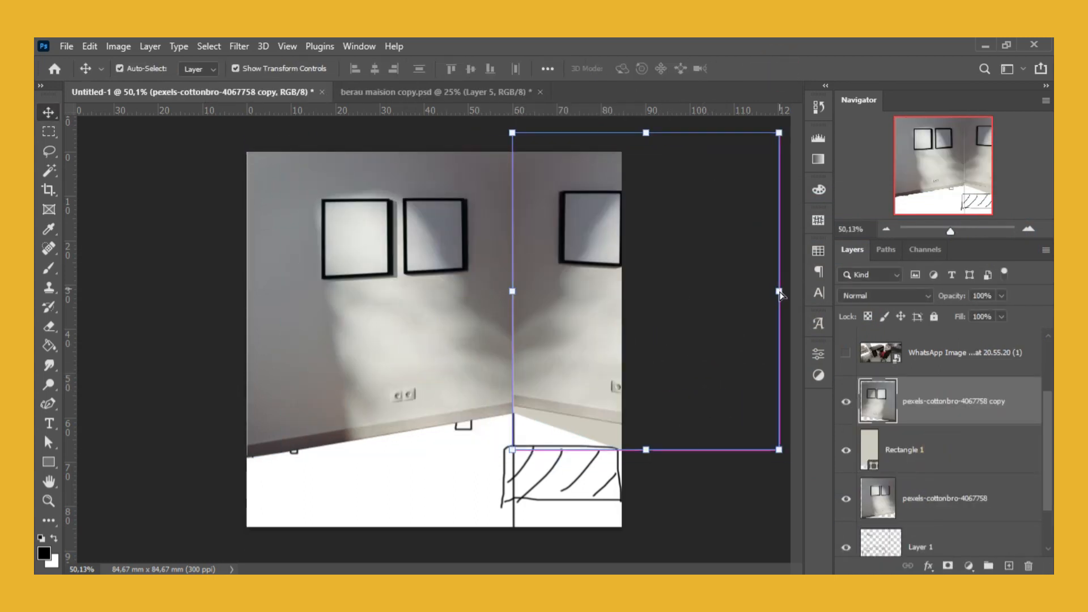
- Skew the wall copy down to match the right wall's perspective and clip it to Rectangle 1
{"action": "left_click_drag", "start_coordinate": [779, 291], "coordinate": [774, 341]}
{"action": "left_click_drag", "start_coordinate": [594, 343], "coordinate": [593, 353]}
{"action": "left_click", "coordinate": [773, 68]}
{"action": "left_click", "coordinate": [895, 425], "text": "alt"}
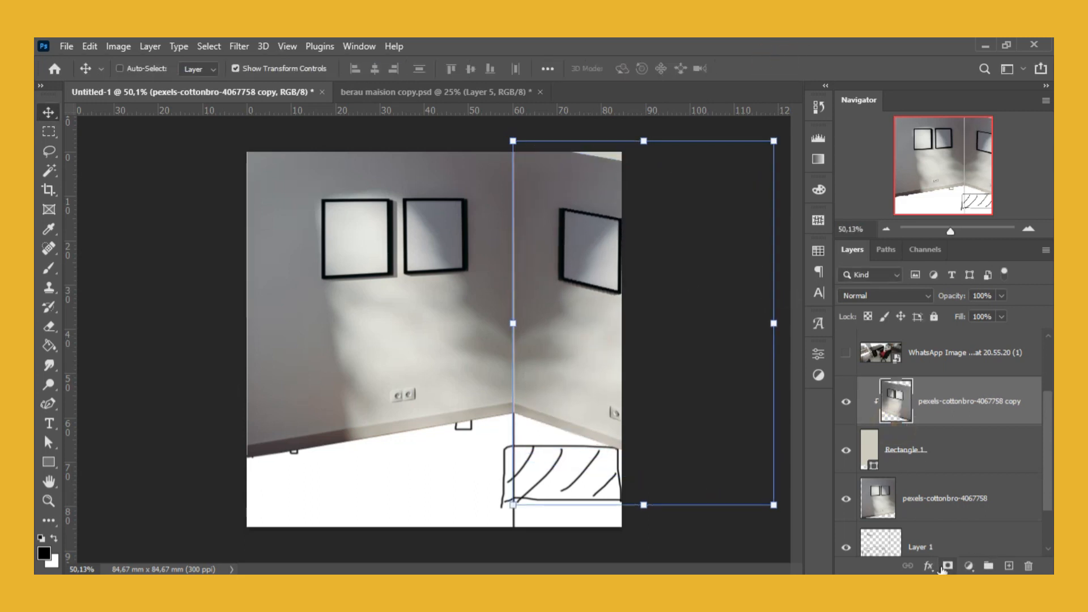
- Add a layer mask to the wall copy and paint out its picture frame with a soft brush at 46% opacity
{"action": "left_click", "coordinate": [945, 567]}
{"action": "key", "text": "b"}
{"action": "left_click", "coordinate": [370, 68]}
{"action": "left_click", "coordinate": [340, 85]}
{"action": "scroll", "coordinate": [441, 174], "scroll_direction": "down", "scroll_amount": 1}
{"action": "mouse_move", "coordinate": [479, 241]}
{"action": "left_mouse_down", "text": "alt"}
{"action": "mouse_move", "coordinate": [515, 246]}
{"action": "mouse_move", "coordinate": [497, 246]}
{"action": "left_mouse_up", "text": "alt"}
{"action": "mouse_move", "coordinate": [525, 177]}
{"action": "left_mouse_down"}
{"action": "mouse_move", "coordinate": [678, 291]}
{"action": "mouse_move", "coordinate": [638, 197]}
{"action": "left_mouse_up"}
{"action": "left_click_drag", "start_coordinate": [556, 275], "coordinate": [576, 187]}
{"action": "left_click_drag", "start_coordinate": [603, 323], "coordinate": [522, 323], "text": "alt"}
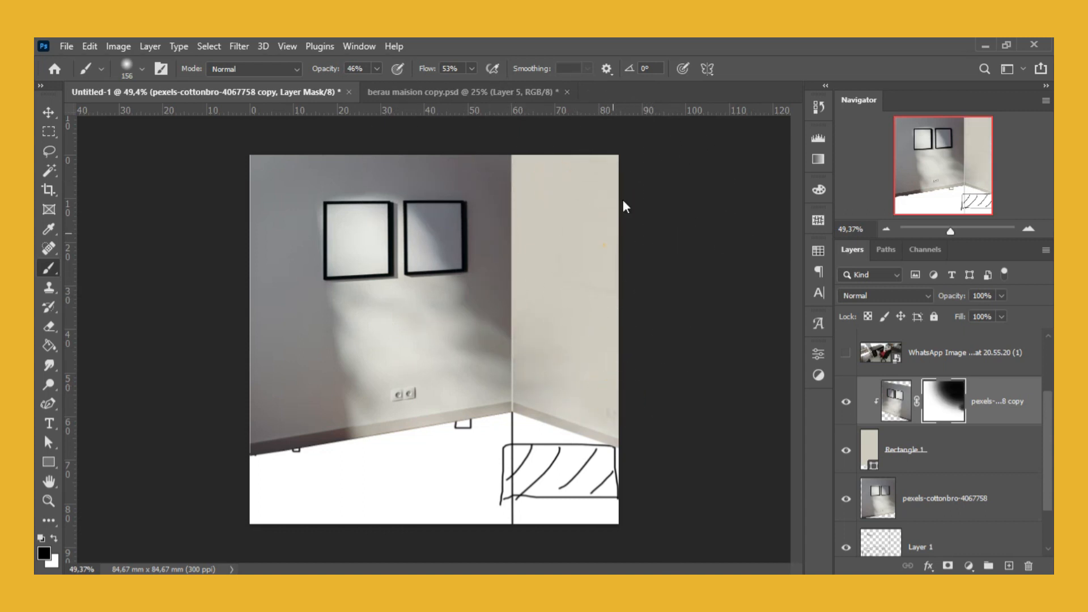
{"action": "left_click", "coordinate": [48, 113]}
{"action": "left_click", "coordinate": [465, 539]}
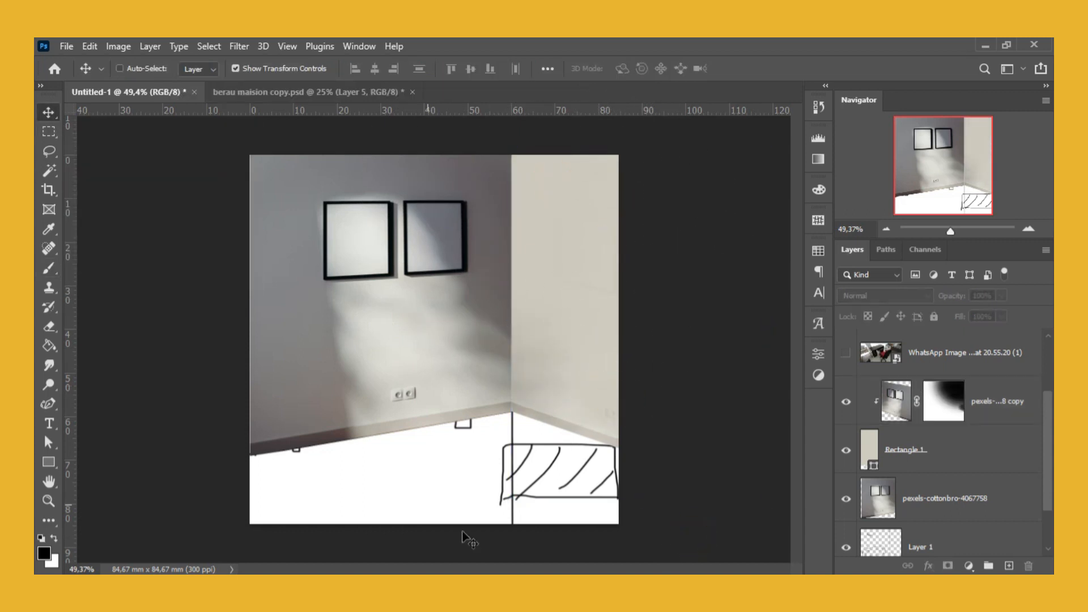
- Refine the wall copy's mask with the brush to blend it further into the beige right wall
{"action": "left_click", "coordinate": [944, 401]}
{"action": "key", "text": "b"}
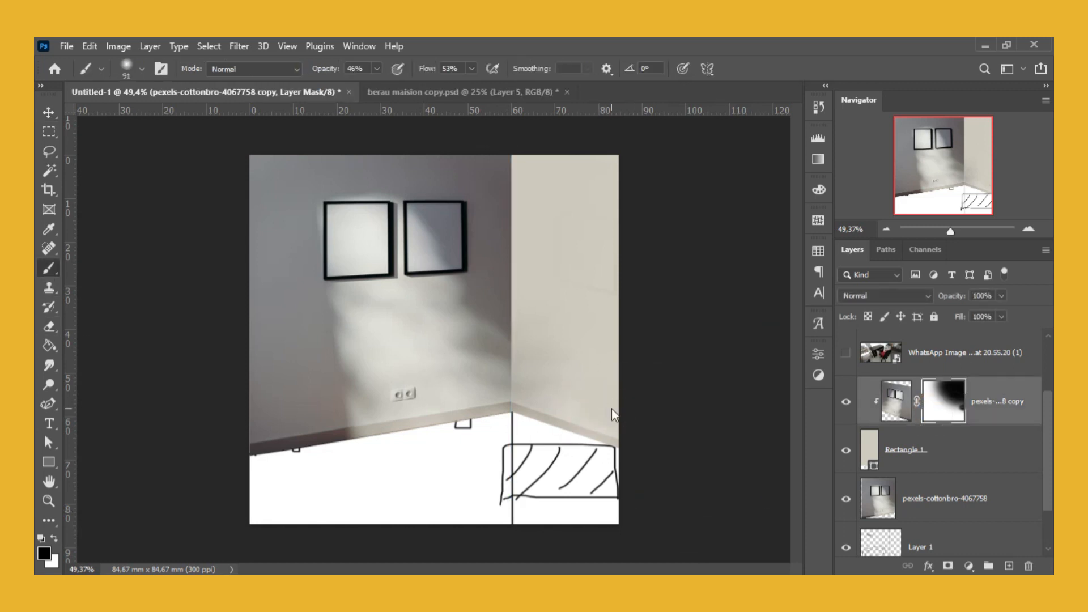
{"action": "left_click", "coordinate": [48, 113]}
{"action": "left_click", "coordinate": [690, 543], "text": "ctrl"}
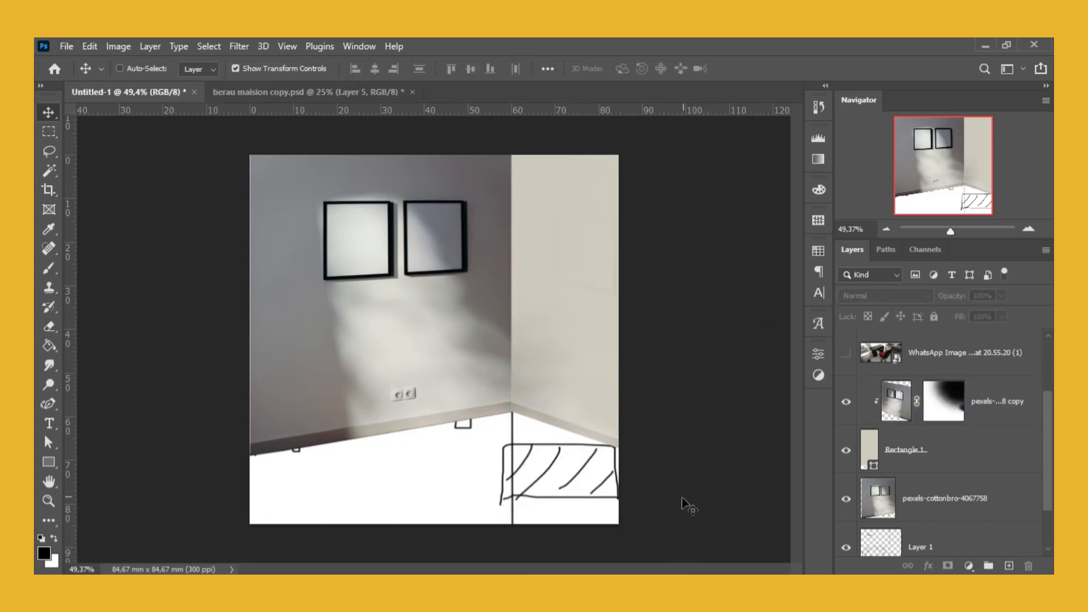
- Place the pexels-fwstudio-129731 wood texture scaled to 7,03% and stack it directly above the wall copy
{"action": "left_click_drag", "start_coordinate": [623, 158], "coordinate": [591, 188]}
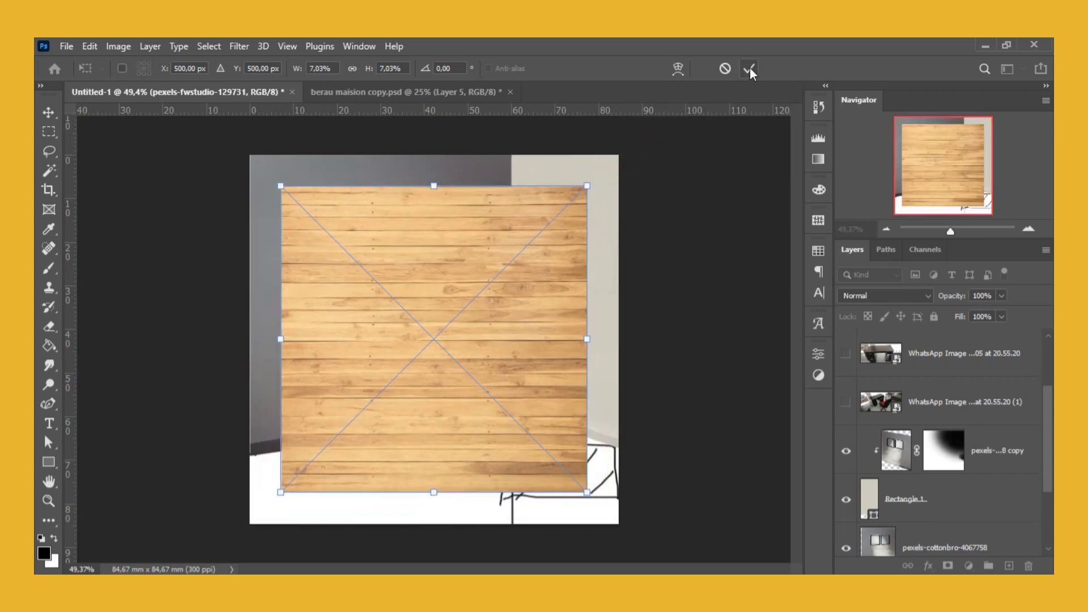
{"action": "left_click", "coordinate": [750, 68]}
{"action": "scroll", "coordinate": [933, 454], "scroll_direction": "down", "scroll_amount": 3}
{"action": "scroll", "coordinate": [933, 454], "scroll_direction": "up", "scroll_amount": 5}
{"action": "left_click_drag", "start_coordinate": [943, 353], "coordinate": [958, 424]}
{"action": "left_click", "coordinate": [90, 46]}
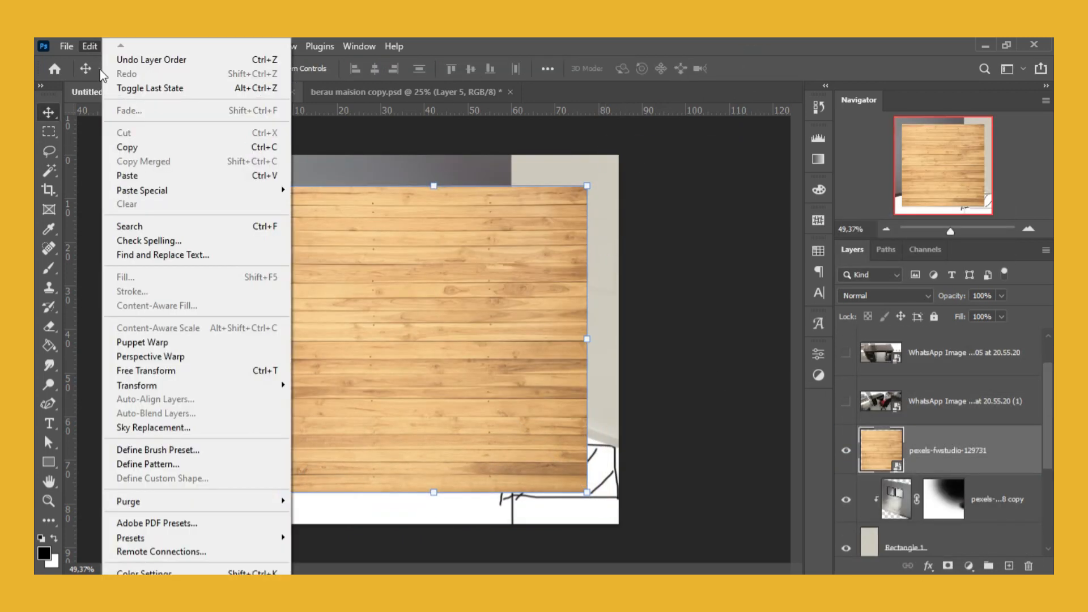
{"action": "left_click", "coordinate": [158, 357]}
{"action": "left_click_drag", "start_coordinate": [280, 186], "coordinate": [597, 501]}
{"action": "left_click", "coordinate": [172, 73]}
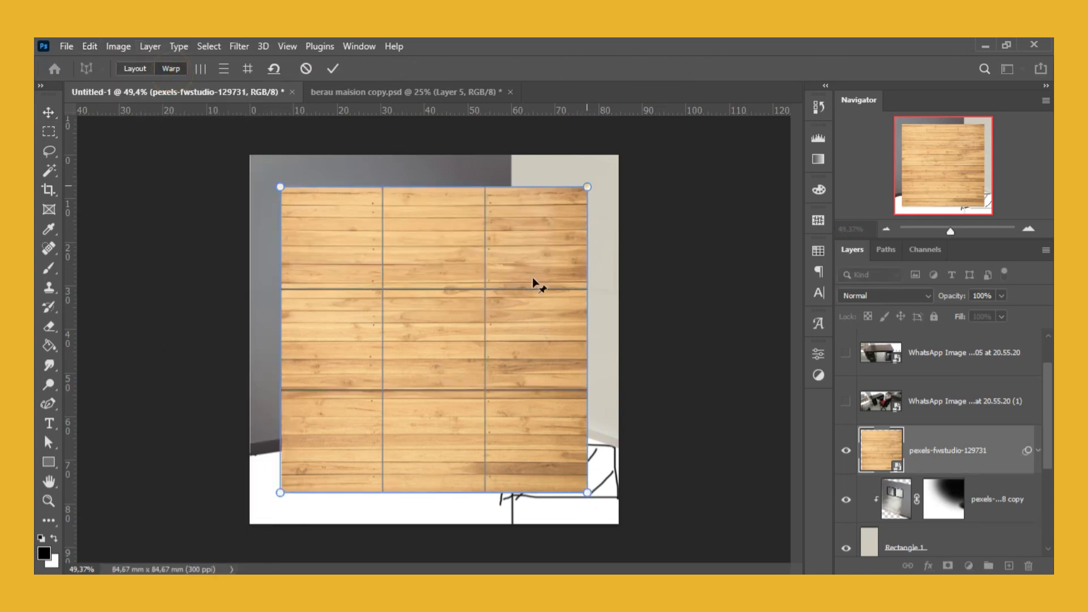
{"action": "left_click", "coordinate": [587, 187]}
{"action": "left_click", "coordinate": [500, 251]}
- Rasterize the wood texture layer and lay out a Perspective Warp plane covering the whole texture, cancelling the save prompt
{"action": "right_click", "coordinate": [945, 437]}
{"action": "left_click", "coordinate": [817, 327]}
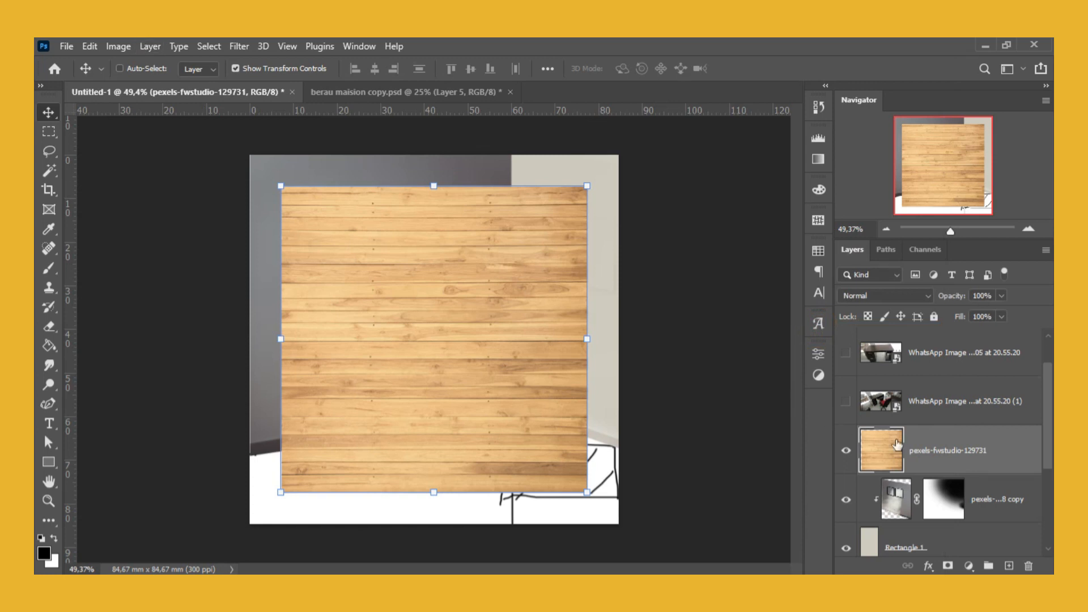
{"action": "left_click", "coordinate": [90, 46]}
{"action": "left_click", "coordinate": [201, 357]}
{"action": "left_click_drag", "start_coordinate": [586, 186], "coordinate": [281, 492]}
{"action": "left_click_drag", "start_coordinate": [586, 186], "coordinate": [589, 186]}
{"action": "left_click_drag", "start_coordinate": [587, 493], "coordinate": [588, 495]}
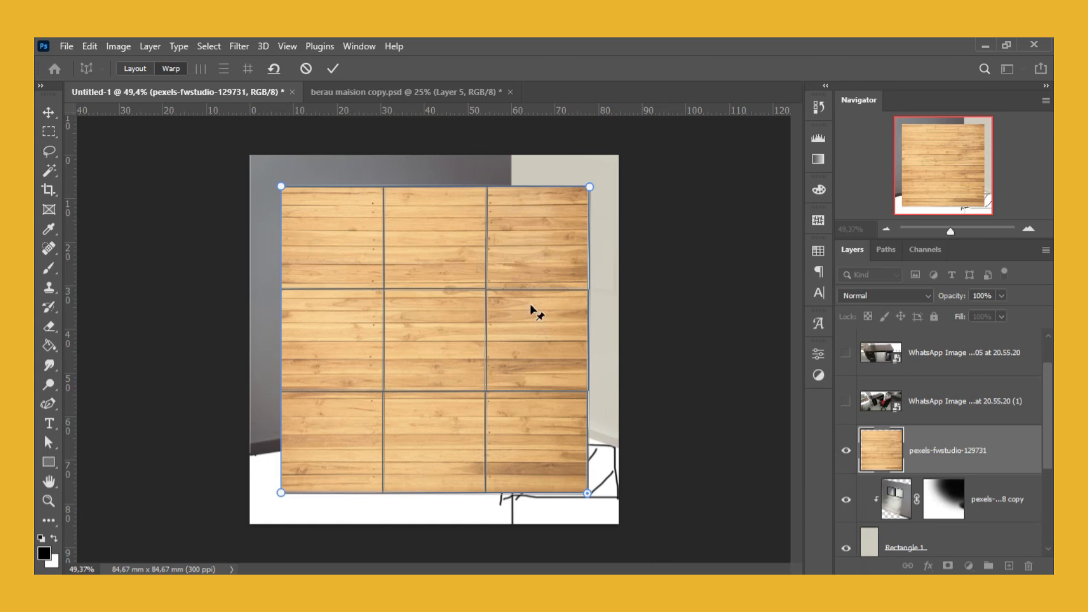
{"action": "key", "text": "ctrl+s"}
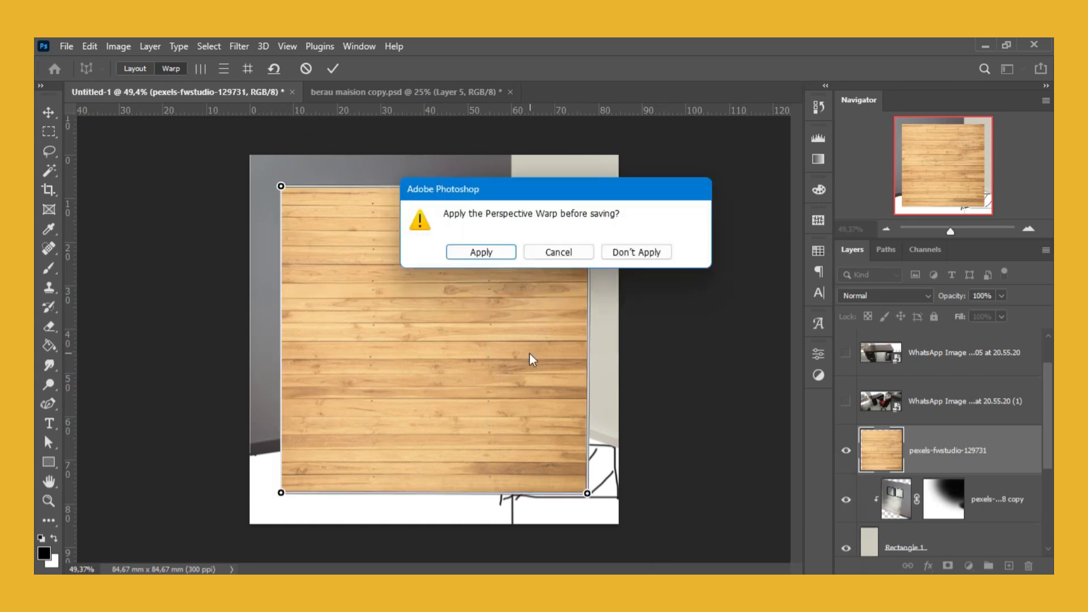
{"action": "left_click", "coordinate": [534, 251]}
- Warp the wood texture's four corners onto the floor area, with its upper-right corner meeting the room's corner
{"action": "left_click_drag", "start_coordinate": [590, 189], "coordinate": [501, 377]}
{"action": "left_click_drag", "start_coordinate": [281, 186], "coordinate": [255, 443]}
{"action": "left_click_drag", "start_coordinate": [281, 493], "coordinate": [249, 531]}
{"action": "left_click_drag", "start_coordinate": [587, 496], "coordinate": [640, 528]}
{"action": "left_click_drag", "start_coordinate": [502, 377], "coordinate": [509, 410]}
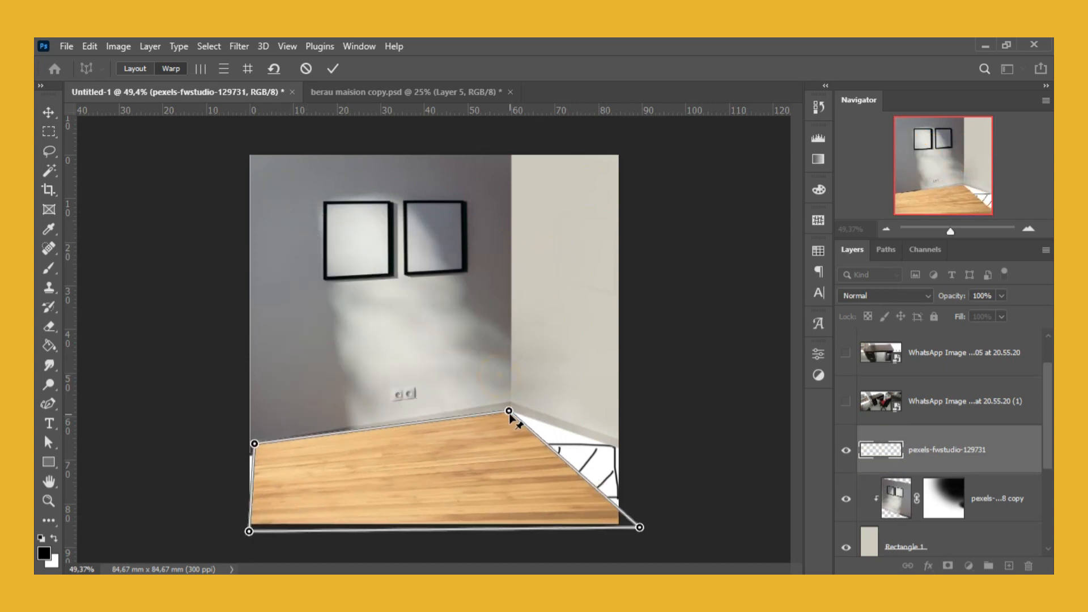
- Extend the wood floor's outer corners beyond the canvas, apply the warp, and move its layer beneath the wall photo
{"action": "left_click_drag", "start_coordinate": [250, 457], "coordinate": [191, 468]}
{"action": "left_click_drag", "start_coordinate": [639, 527], "coordinate": [746, 493]}
{"action": "key", "text": "ctrl+minus"}
{"action": "left_click_drag", "start_coordinate": [295, 487], "coordinate": [385, 564]}
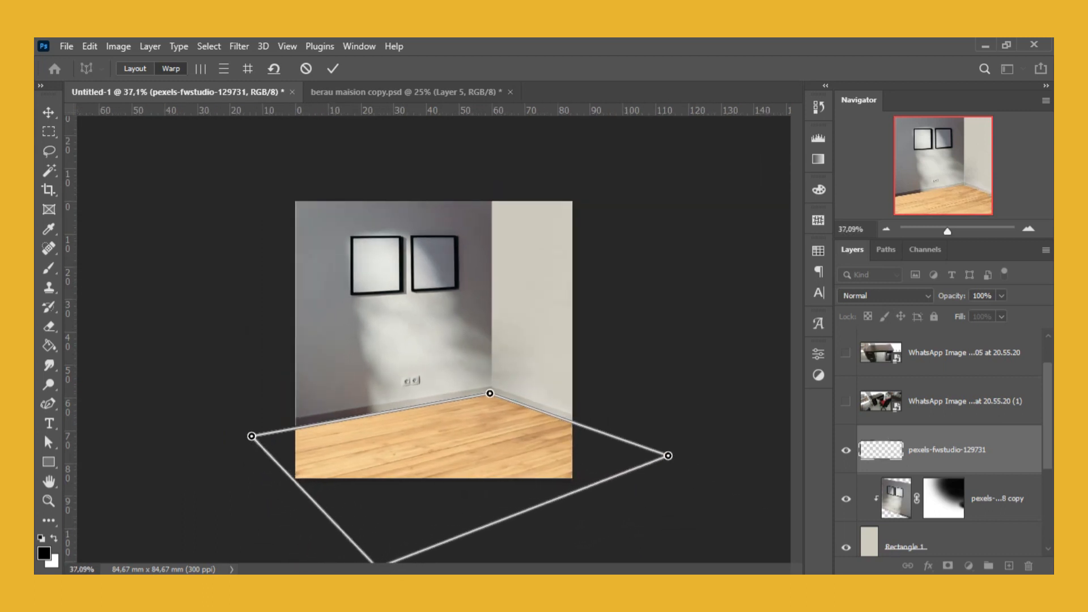
{"action": "left_click", "coordinate": [333, 69]}
{"action": "key", "text": "ctrl+plus"}
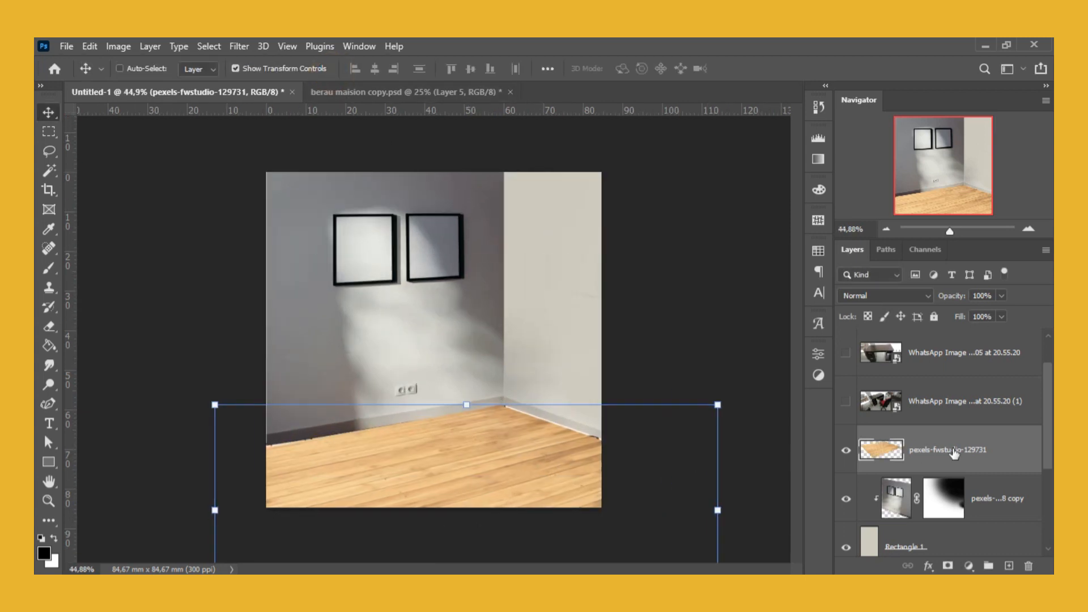
{"action": "left_click_drag", "start_coordinate": [954, 450], "coordinate": [941, 506]}
{"action": "scroll", "coordinate": [646, 501], "scroll_direction": "down", "scroll_amount": 1}
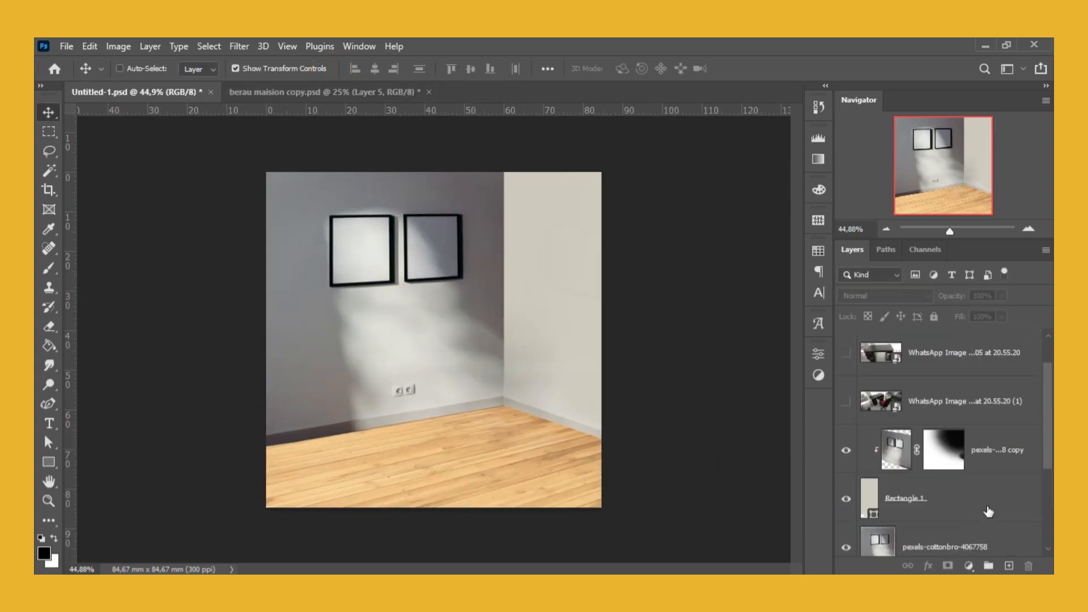
- Delete the two WhatsApp photo layers ending in 20.55.20 (1) and 20.55.20
{"action": "scroll", "coordinate": [988, 500], "scroll_direction": "up", "scroll_amount": 2}
{"action": "left_click", "coordinate": [847, 450]}
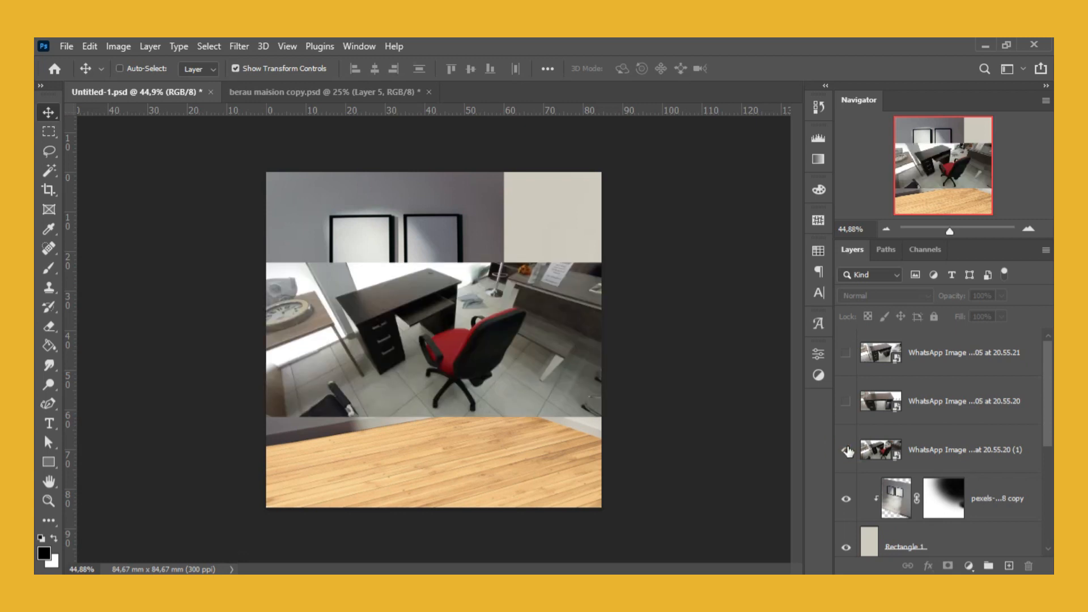
{"action": "left_click", "coordinate": [947, 456]}
{"action": "key", "text": "Delete"}
{"action": "left_click", "coordinate": [942, 404]}
{"action": "left_click", "coordinate": [845, 402]}
{"action": "key", "text": "Delete"}
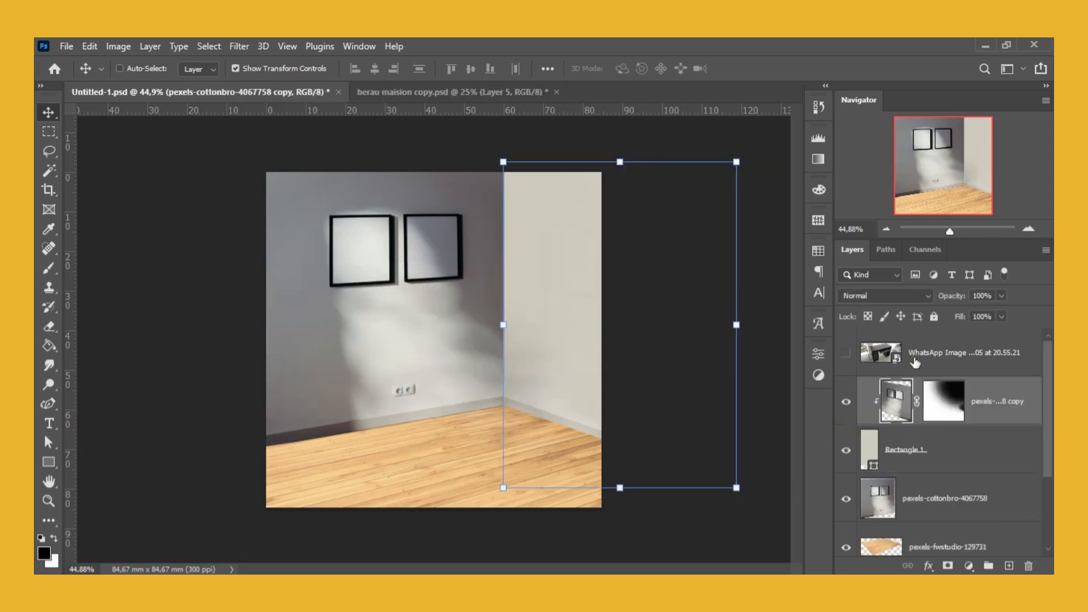
- Show the WhatsApp desk photo layer ending in 20.55.21 and open its smart object contents
{"action": "left_click", "coordinate": [911, 362]}
{"action": "left_click", "coordinate": [846, 353]}
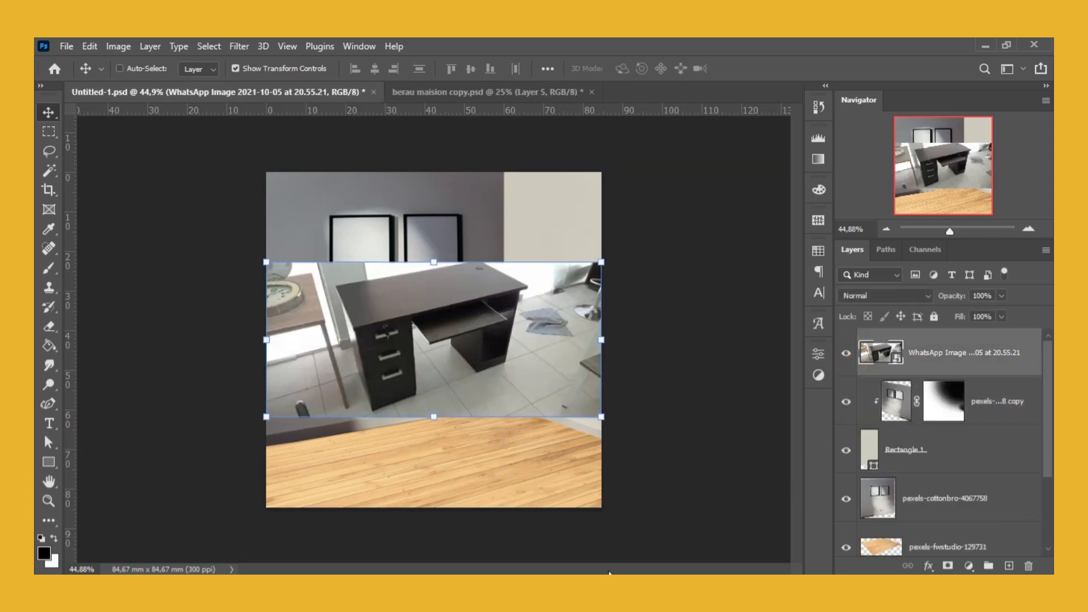
{"action": "double_click", "coordinate": [896, 361]}
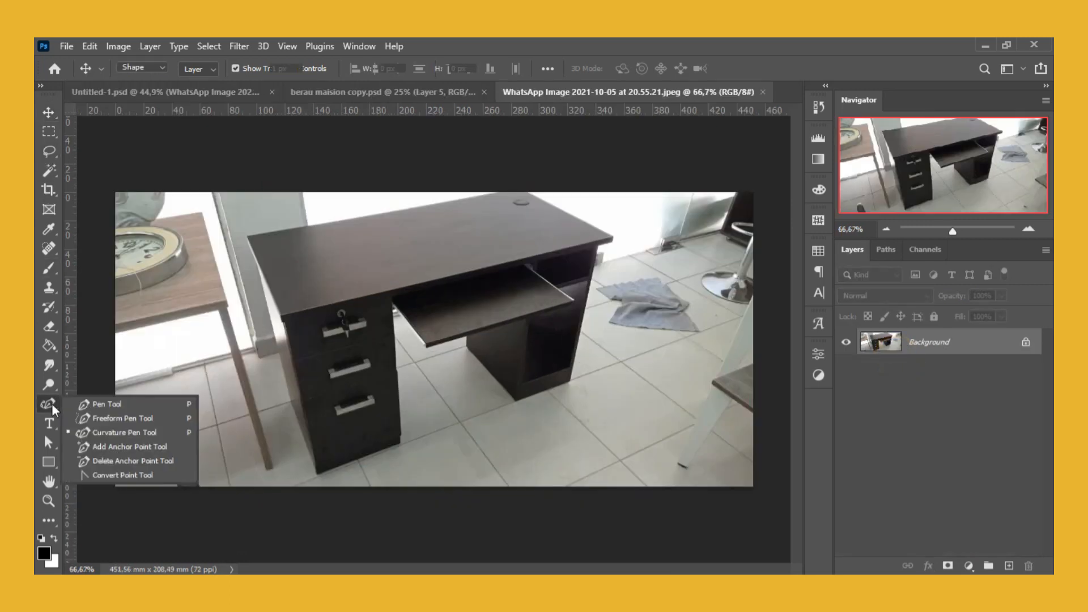
- Trace the desk's left side from its lower front corner up to the tabletop's left corner with the Pen tool
{"action": "left_click", "coordinate": [52, 403]}
{"action": "scroll", "coordinate": [326, 458], "scroll_direction": "up", "scroll_amount": 5}
{"action": "left_click", "coordinate": [307, 493]}
{"action": "left_click", "coordinate": [251, 339]}
{"action": "scroll", "coordinate": [238, 317], "scroll_direction": "up", "scroll_amount": 4}
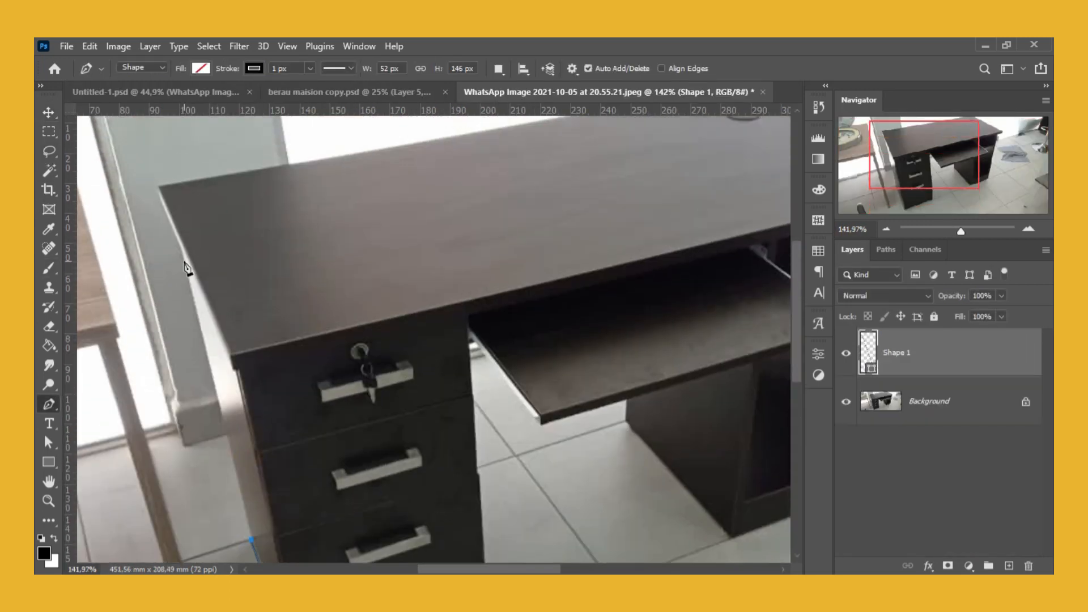
{"action": "key", "text": "ctrl+z"}
{"action": "left_click", "coordinate": [180, 244]}
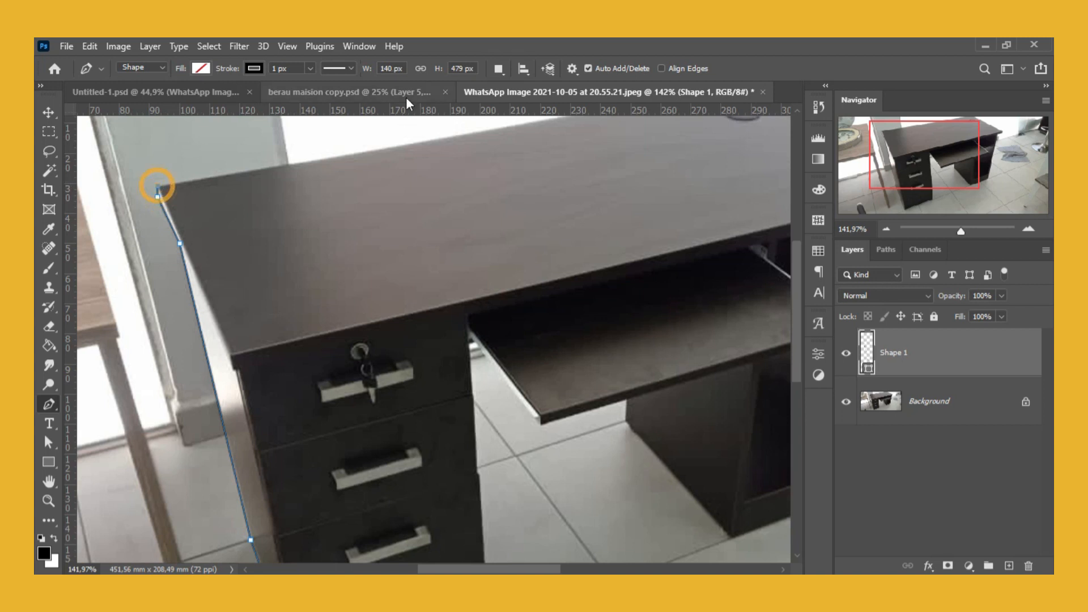
- Trace the tabletop's back edge and right corner with the Pen tool, placing the back corner just beyond the photo's upper edge
{"action": "scroll", "coordinate": [651, 217], "scroll_direction": "up", "scroll_amount": 3}
{"action": "scroll", "coordinate": [650, 217], "scroll_direction": "right", "scroll_amount": 2}
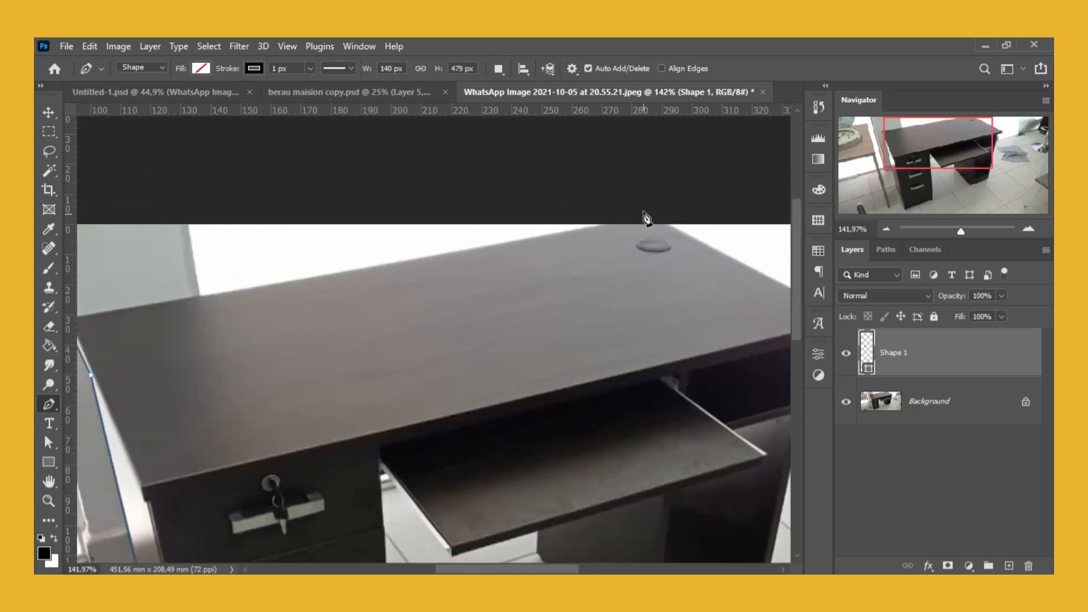
{"action": "left_click", "coordinate": [644, 220]}
{"action": "scroll", "coordinate": [692, 255], "scroll_direction": "down", "scroll_amount": 1}
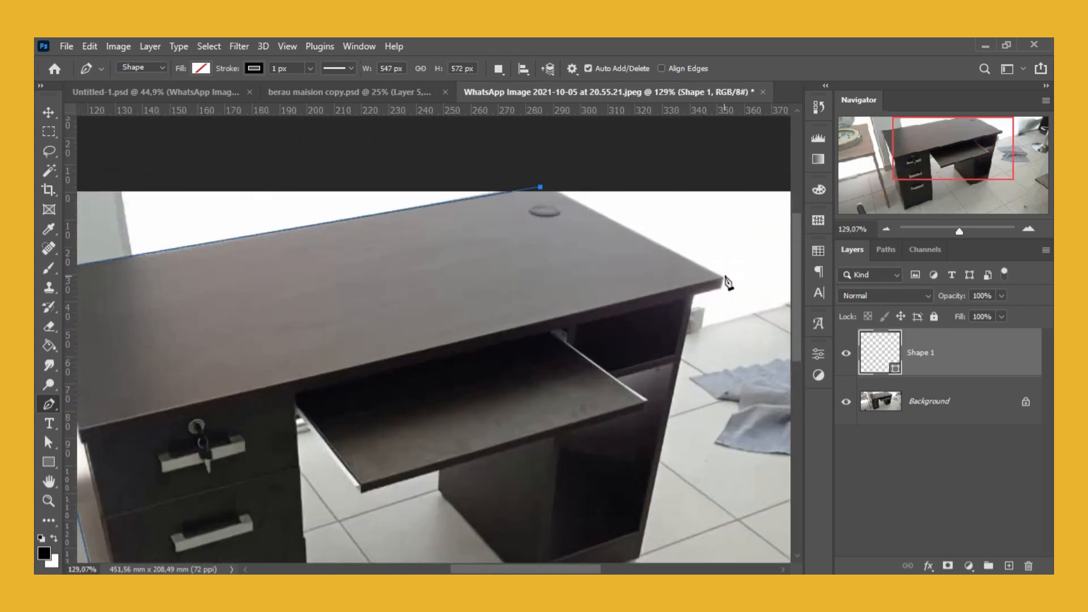
{"action": "left_click", "coordinate": [723, 277]}
{"action": "left_click_drag", "start_coordinate": [555, 194], "coordinate": [547, 185]}
{"action": "left_click", "coordinate": [723, 278]}
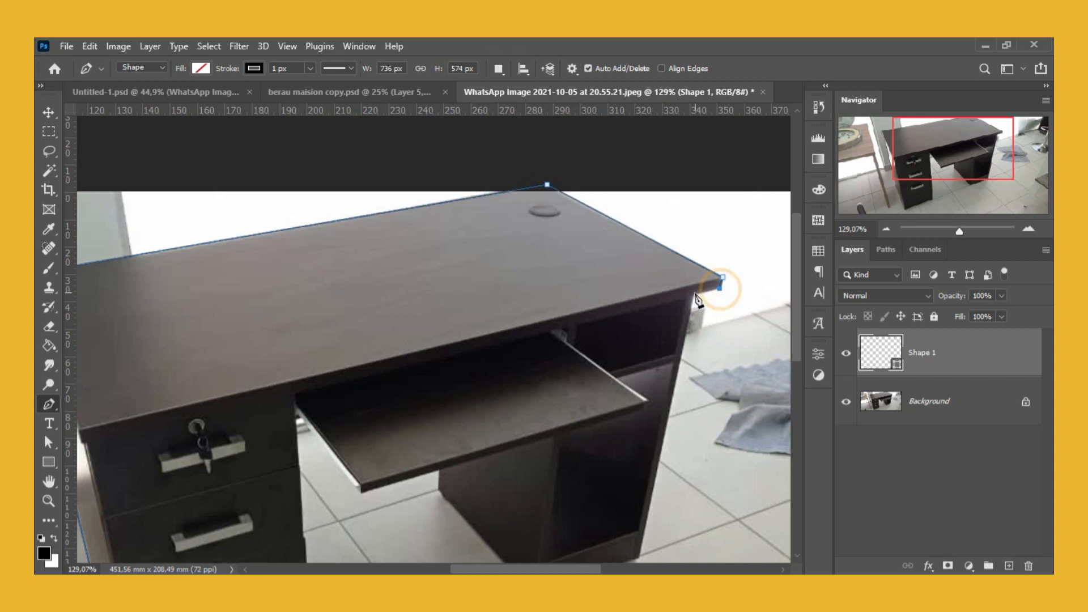
- Continue the outline around the right cabinet, keyboard shelf and drawer unit, closing it at the drawer unit's lower front corner
{"action": "scroll", "coordinate": [698, 294], "scroll_direction": "down", "scroll_amount": 3}
{"action": "left_click", "coordinate": [640, 425]}
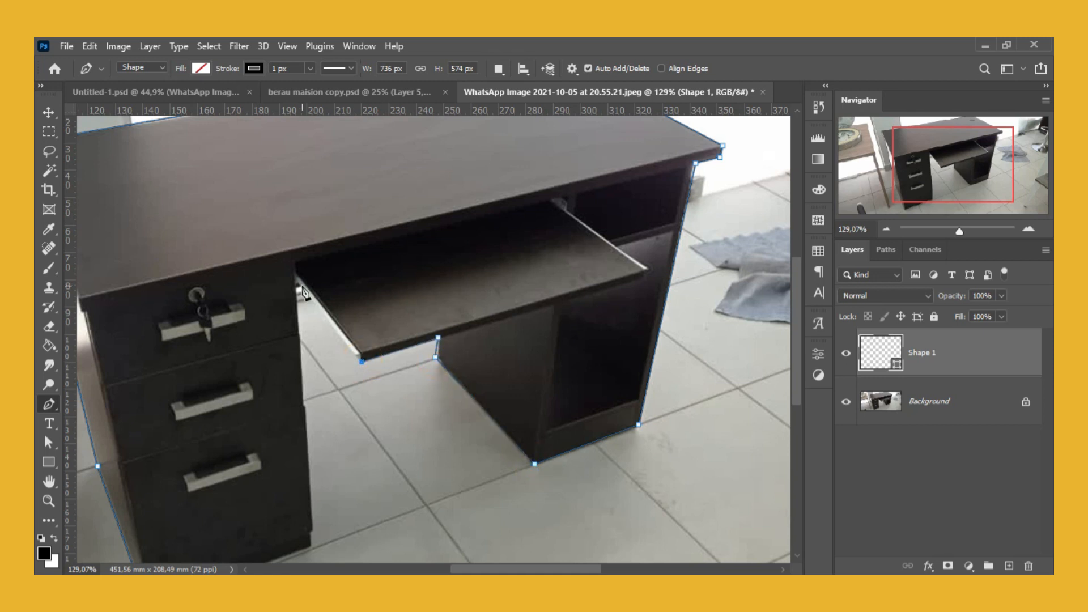
{"action": "scroll", "coordinate": [320, 522], "scroll_direction": "down", "scroll_amount": 2}
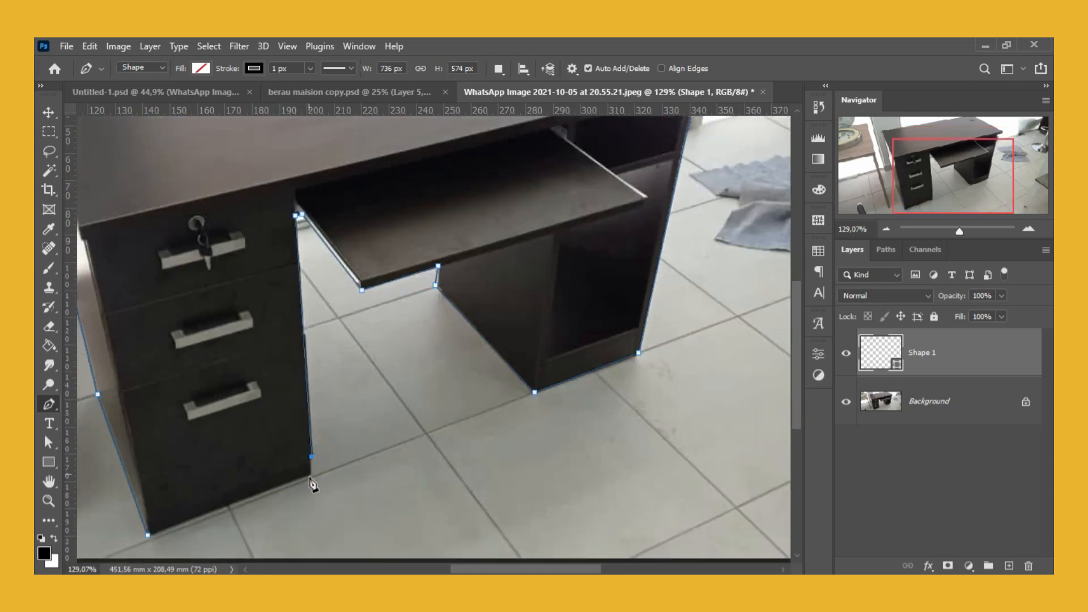
{"action": "left_click", "coordinate": [308, 464]}
{"action": "left_click", "coordinate": [309, 473]}
{"action": "left_click", "coordinate": [148, 536]}
{"action": "scroll", "coordinate": [434, 472], "scroll_direction": "down", "scroll_amount": 2}
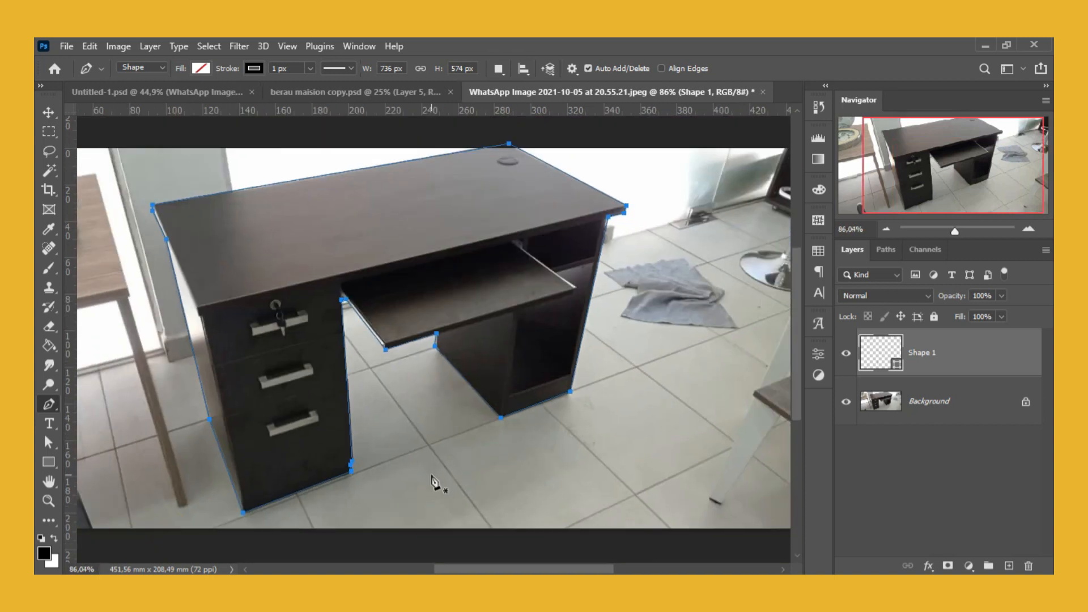
- Mask the desk photo with the traced outline and bring the cut-out desk into the Untitled-1.psd room scene
{"action": "left_click", "coordinate": [879, 362], "text": "ctrl"}
{"action": "left_click", "coordinate": [945, 399]}
{"action": "left_click", "coordinate": [946, 566]}
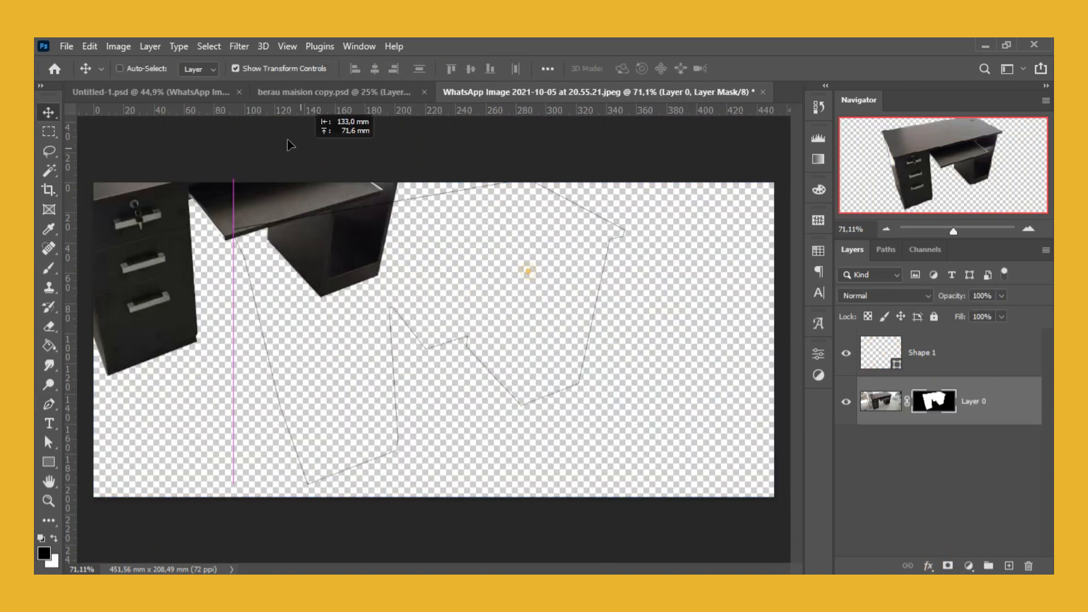
{"action": "left_click_drag", "start_coordinate": [287, 142], "coordinate": [466, 422]}
{"action": "key", "text": "ctrl+0"}
- Convert the placed desk layer into a smart object
{"action": "right_click", "coordinate": [997, 351]}
{"action": "left_click", "coordinate": [874, 244]}
{"action": "right_click", "coordinate": [1004, 352]}
{"action": "left_click", "coordinate": [907, 329]}
{"action": "right_click", "coordinate": [941, 353]}
{"action": "key", "text": "Escape"}
- Start Perspective Warp on the desk layer and fit a plane to the corners of the desk's front face
{"action": "left_click", "coordinate": [119, 46]}
{"action": "mouse_move", "coordinate": [90, 46]}
{"action": "left_click", "coordinate": [147, 355]}
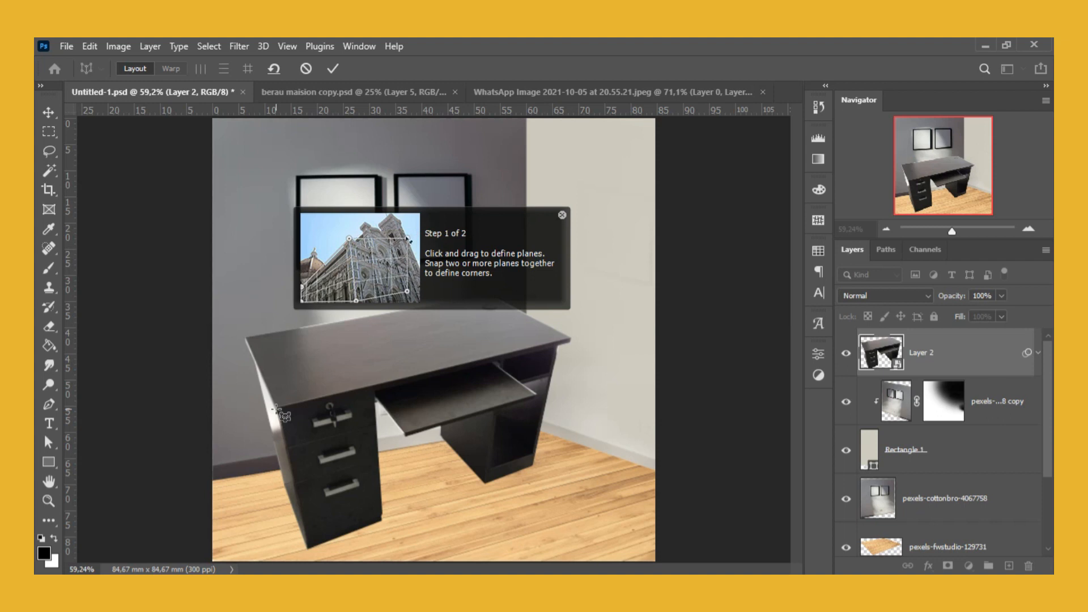
{"action": "left_click_drag", "start_coordinate": [276, 409], "coordinate": [364, 497]}
{"action": "left_click_drag", "start_coordinate": [365, 408], "coordinate": [571, 341]}
{"action": "left_click_drag", "start_coordinate": [364, 498], "coordinate": [543, 462]}
{"action": "left_click_drag", "start_coordinate": [276, 497], "coordinate": [308, 548]}
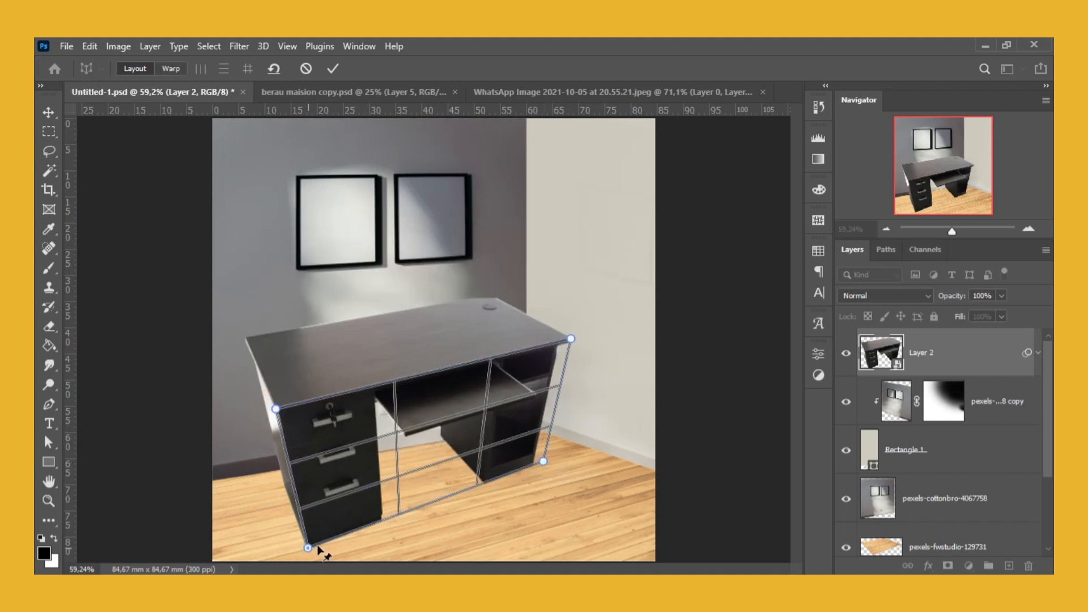
- Add planes fitted to the tabletop and the drawer unit's outer side, joined to the front plane
{"action": "left_click_drag", "start_coordinate": [319, 338], "coordinate": [496, 297]}
{"action": "left_click_drag", "start_coordinate": [497, 337], "coordinate": [571, 339]}
{"action": "left_click_drag", "start_coordinate": [244, 298], "coordinate": [244, 340]}
{"action": "left_click_drag", "start_coordinate": [496, 296], "coordinate": [494, 294]}
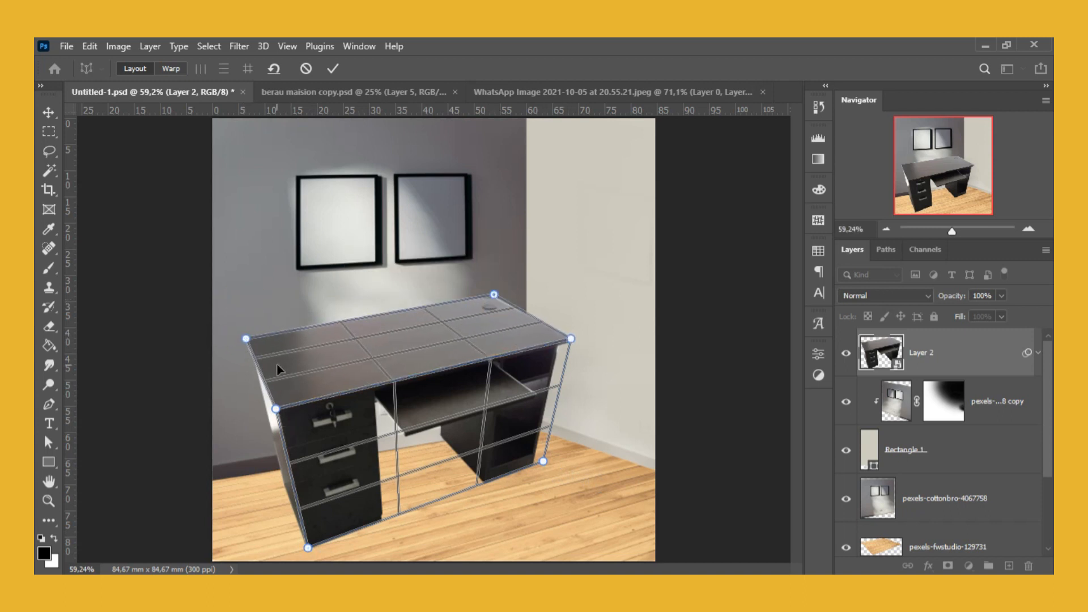
{"action": "left_click_drag", "start_coordinate": [287, 511], "coordinate": [308, 548]}
{"action": "left_click_drag", "start_coordinate": [236, 363], "coordinate": [279, 471]}
- Move the perspective pins to flatten the tabletop and align the desk's base with the floor, and apply the warp
{"action": "left_click", "coordinate": [171, 68]}
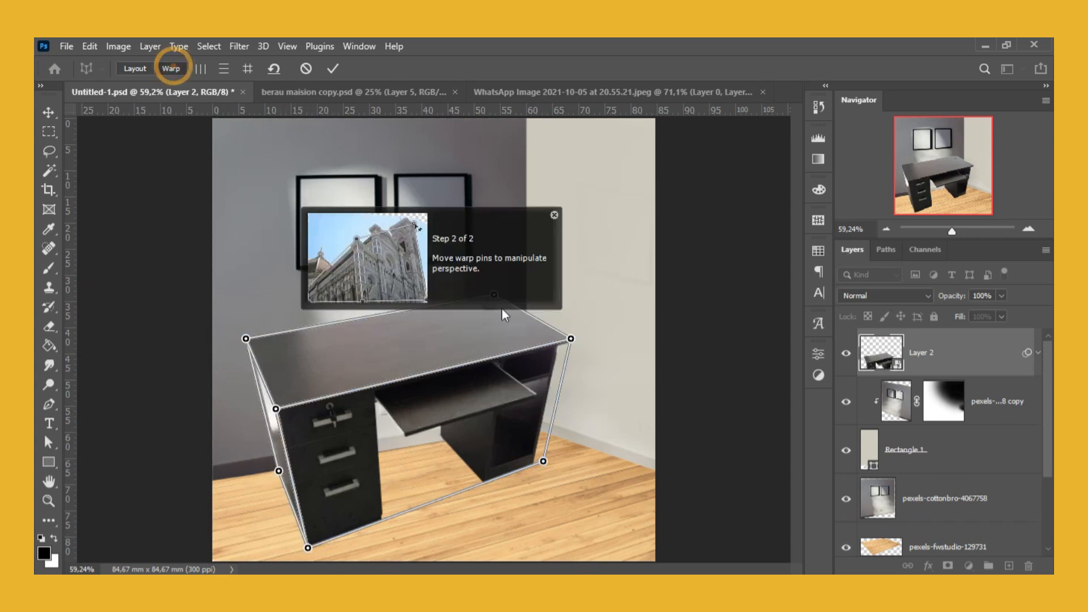
{"action": "left_click_drag", "start_coordinate": [494, 294], "coordinate": [487, 316]}
{"action": "left_click_drag", "start_coordinate": [543, 462], "coordinate": [550, 475]}
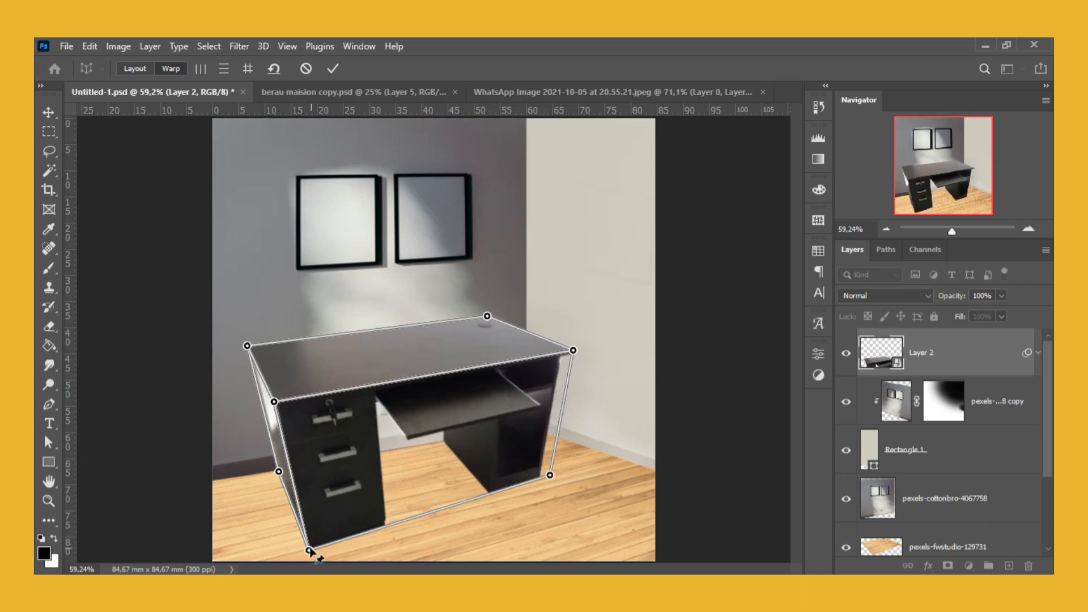
{"action": "left_click_drag", "start_coordinate": [310, 550], "coordinate": [310, 535]}
{"action": "left_click_drag", "start_coordinate": [247, 345], "coordinate": [253, 354]}
{"action": "left_click_drag", "start_coordinate": [274, 402], "coordinate": [287, 403]}
{"action": "left_click_drag", "start_coordinate": [550, 475], "coordinate": [559, 471]}
{"action": "left_click", "coordinate": [332, 68]}
- Scale the warped desk down slightly and shift it a little up and to the left
{"action": "left_click_drag", "start_coordinate": [573, 318], "coordinate": [563, 325]}
{"action": "left_click", "coordinate": [749, 68]}
{"action": "left_click_drag", "start_coordinate": [448, 400], "coordinate": [434, 395]}
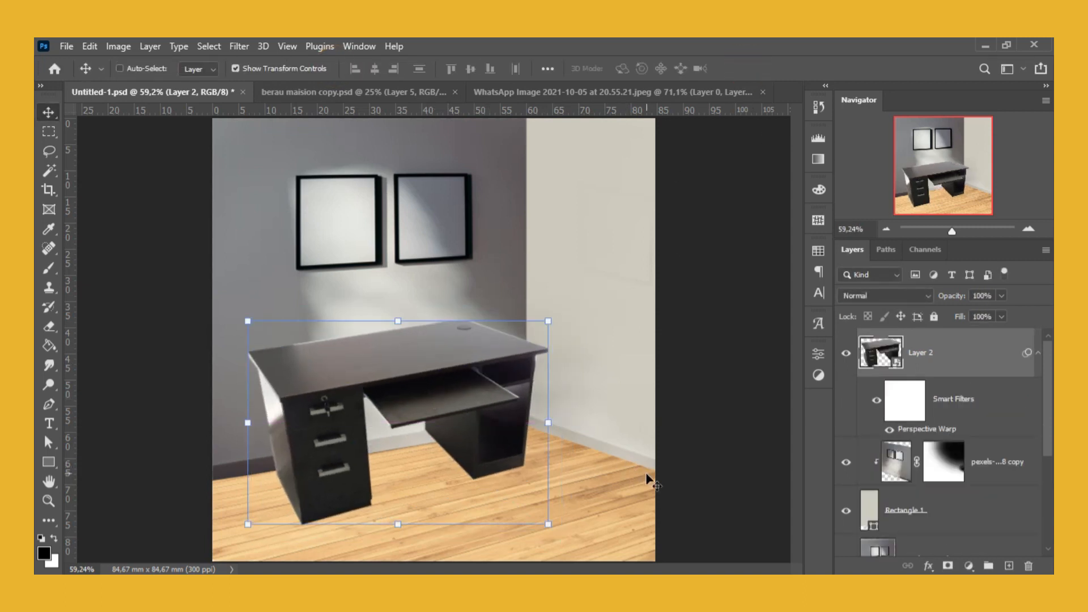
- Duplicate the desk layer and rasterize the copy
{"action": "key", "text": "ctrl+j"}
{"action": "right_click", "coordinate": [962, 353]}
{"action": "left_click", "coordinate": [867, 334]}
- Open the desk copy in the Camera Raw Filter and set Exposure -0.35, Contrast -100, Shadows +39 and Whites +12
{"action": "left_click", "coordinate": [286, 46]}
{"action": "mouse_move", "coordinate": [234, 46]}
{"action": "left_click", "coordinate": [298, 160]}
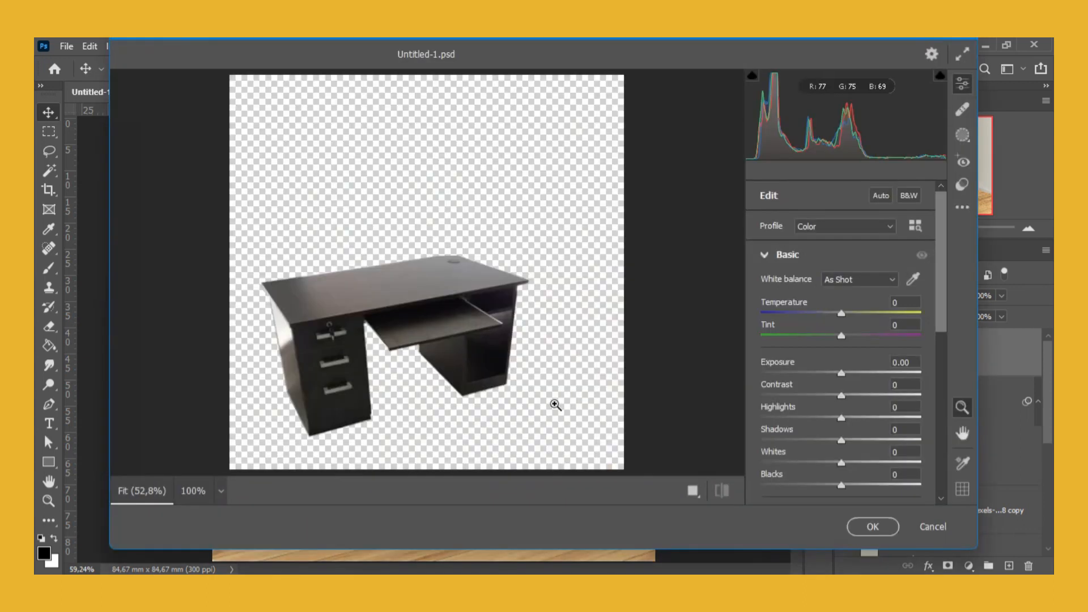
{"action": "left_click_drag", "start_coordinate": [420, 359], "coordinate": [498, 248]}
{"action": "left_click_drag", "start_coordinate": [841, 440], "coordinate": [856, 464]}
{"action": "mouse_move", "coordinate": [841, 373]}
{"action": "left_mouse_down"}
{"action": "mouse_move", "coordinate": [762, 395]}
{"action": "mouse_move", "coordinate": [837, 373]}
{"action": "left_mouse_up"}
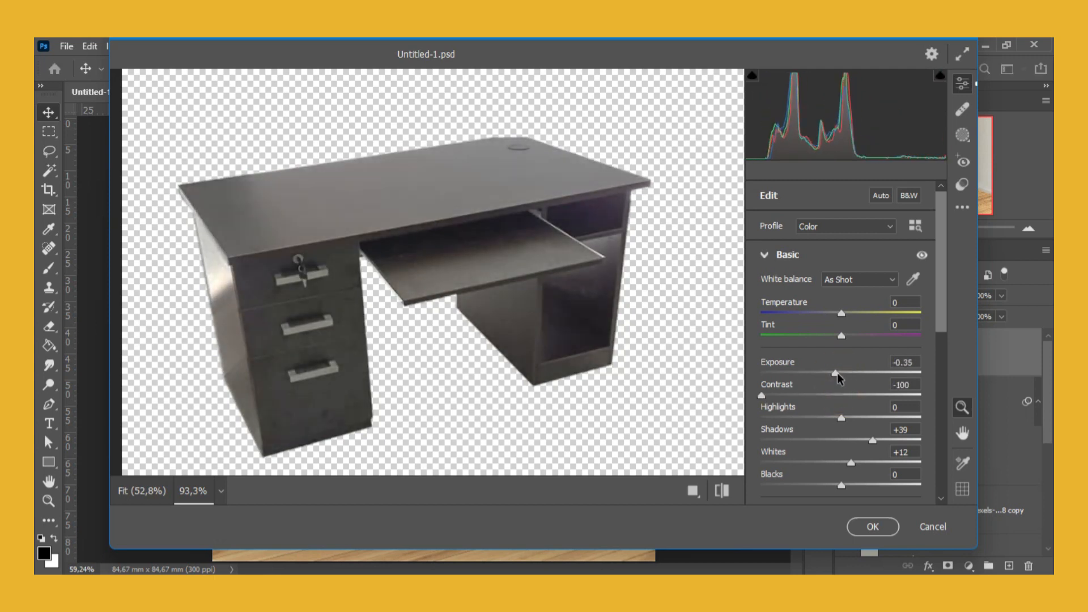
- Raise two further adjustments below the main tonal settings and apply the Camera Raw Filter to the desk copy
{"action": "scroll", "coordinate": [838, 380], "scroll_direction": "down", "scroll_amount": 2}
{"action": "mouse_move", "coordinate": [842, 455]}
{"action": "left_mouse_down"}
{"action": "mouse_move", "coordinate": [882, 452]}
{"action": "mouse_move", "coordinate": [844, 455]}
{"action": "left_mouse_up"}
{"action": "scroll", "coordinate": [835, 414], "scroll_direction": "down", "scroll_amount": 2}
{"action": "left_click_drag", "start_coordinate": [841, 386], "coordinate": [887, 386]}
{"action": "scroll", "coordinate": [873, 392], "scroll_direction": "down", "scroll_amount": 3}
{"action": "scroll", "coordinate": [828, 400], "scroll_direction": "up", "scroll_amount": 6}
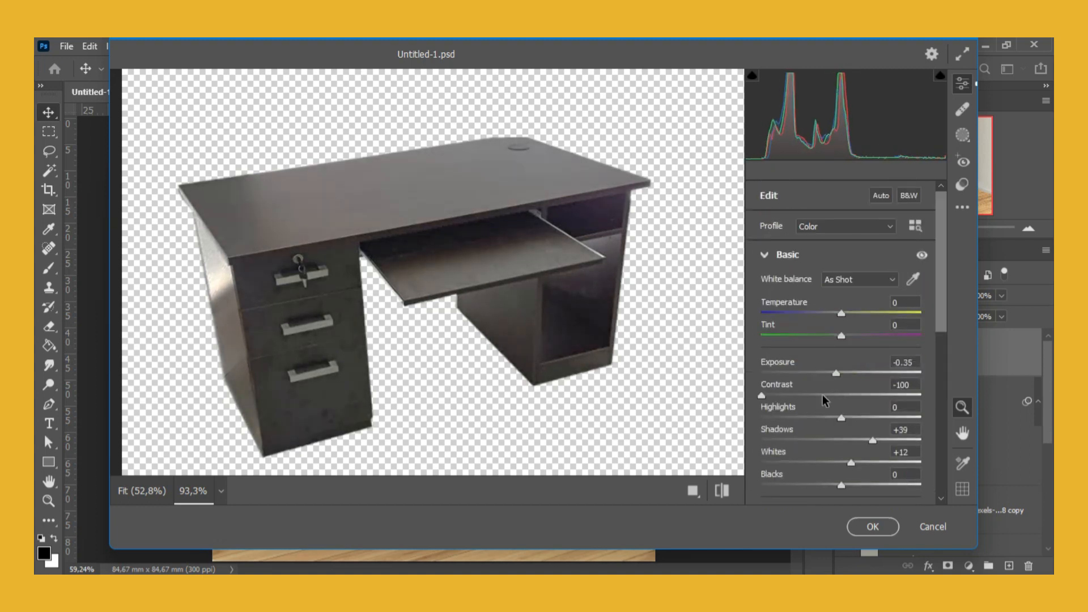
{"action": "left_click", "coordinate": [761, 256]}
{"action": "left_click", "coordinate": [857, 526]}
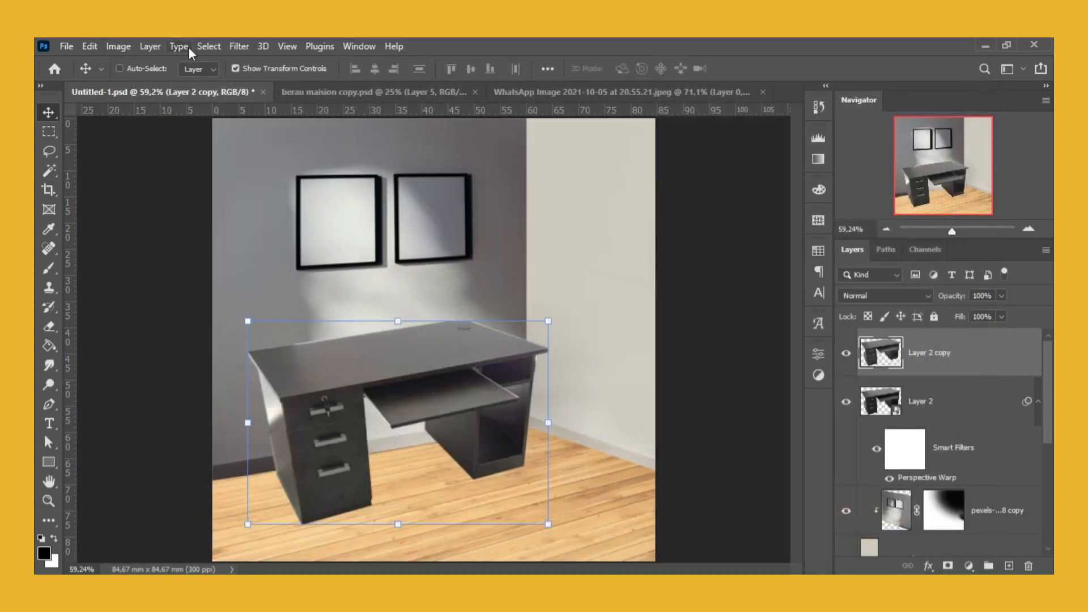
- Reduce noise on the desk copy with Strength 10, Preserve Details 83% and Remove JPEG Artifact enabled, using the Advanced per-channel settings
{"action": "left_click", "coordinate": [239, 46]}
{"action": "mouse_move", "coordinate": [328, 281]}
{"action": "left_click", "coordinate": [477, 337]}
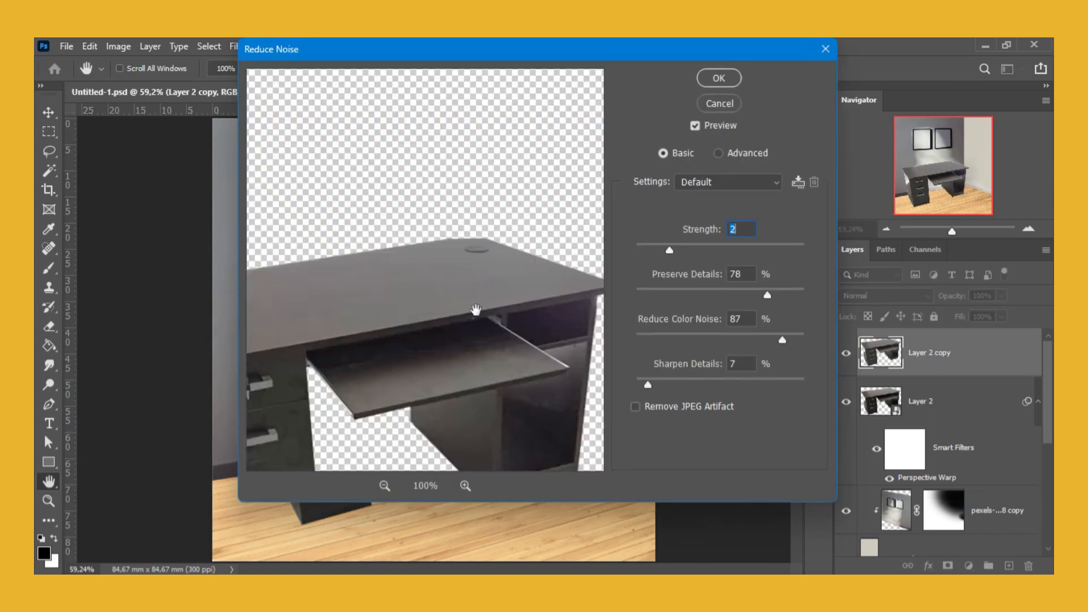
{"action": "left_click_drag", "start_coordinate": [768, 294], "coordinate": [829, 305]}
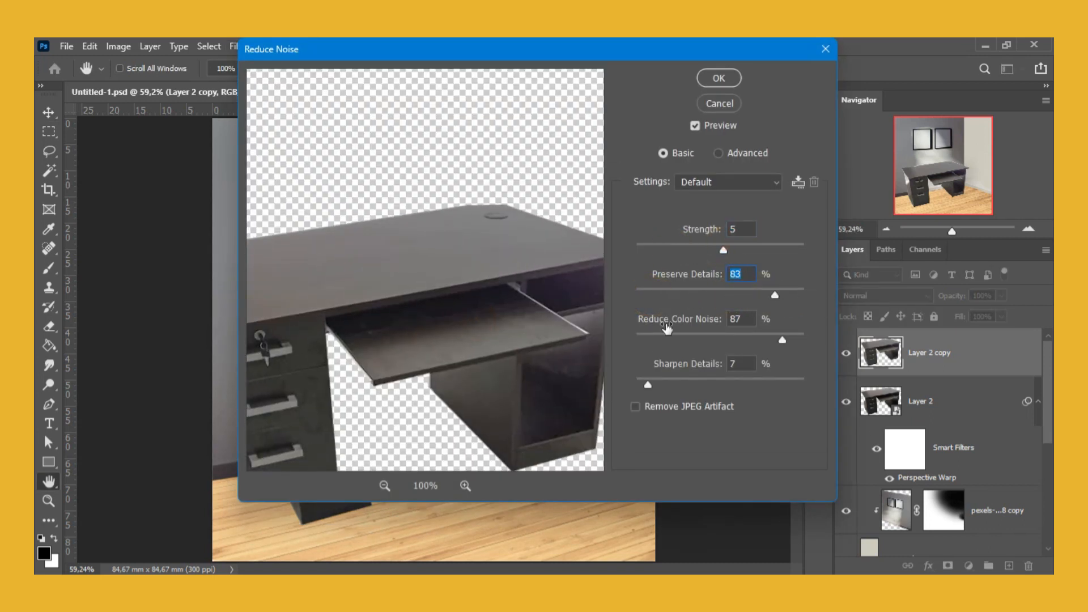
{"action": "left_click", "coordinate": [725, 178]}
{"action": "left_click_drag", "start_coordinate": [736, 250], "coordinate": [793, 244]}
{"action": "left_click_drag", "start_coordinate": [522, 356], "coordinate": [476, 236]}
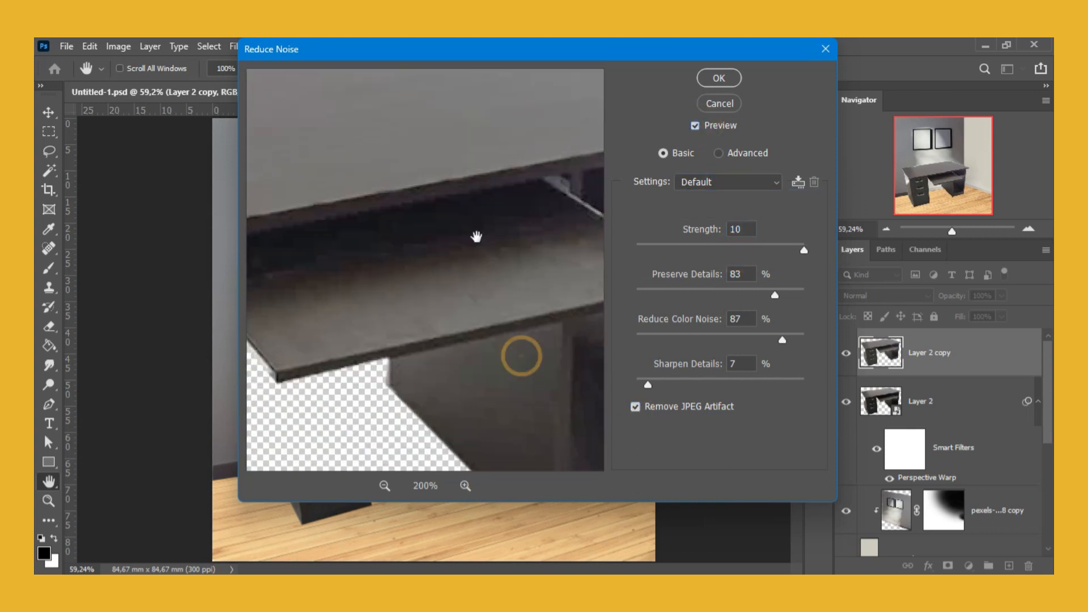
{"action": "type", "text": "10"}
{"action": "left_click", "coordinate": [717, 152]}
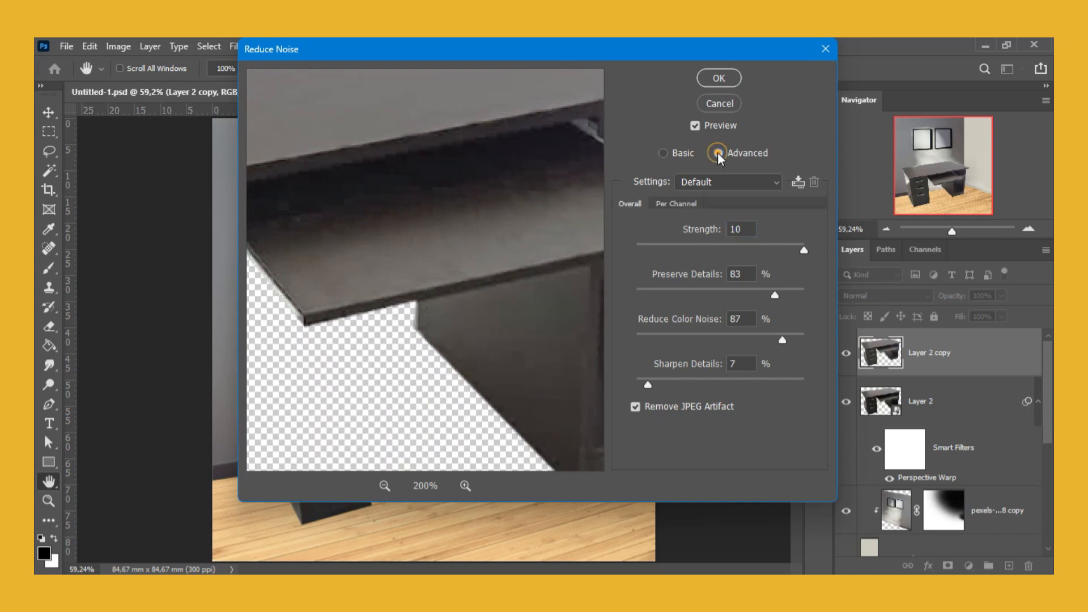
{"action": "left_click", "coordinate": [677, 203]}
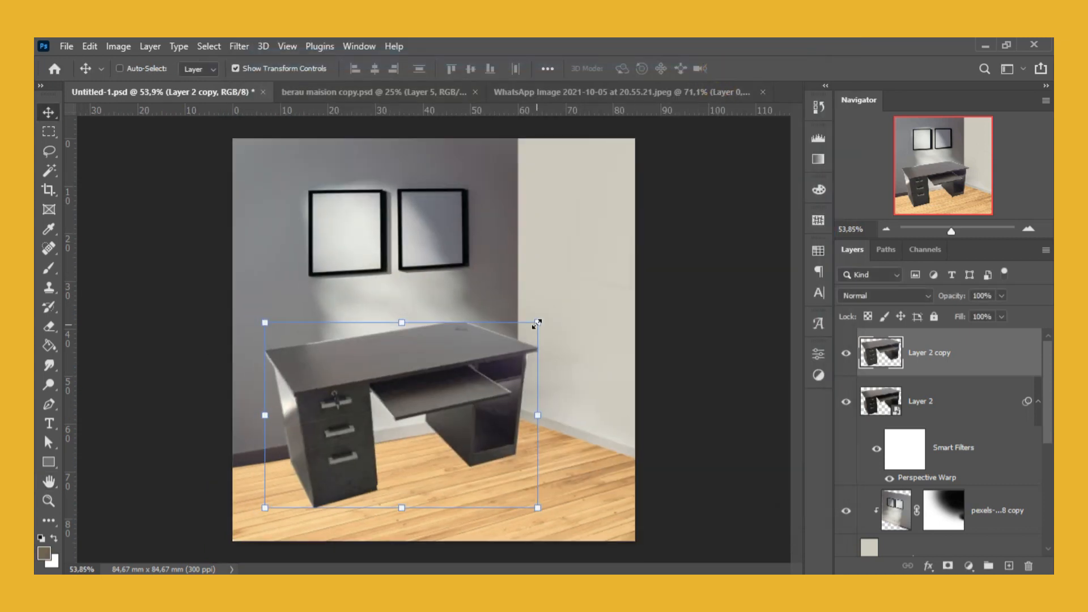
- Scale down the desk copy, hide the original desk layer, and move the copy lower and slightly left in the room
{"action": "left_click_drag", "start_coordinate": [537, 323], "coordinate": [526, 330]}
{"action": "left_click", "coordinate": [770, 68]}
{"action": "left_click", "coordinate": [847, 401]}
{"action": "left_click_drag", "start_coordinate": [464, 419], "coordinate": [448, 436]}
- Add a layer clipped to the desk copy and choose a brown Brush color for tinting the desk
{"action": "left_click", "coordinate": [50, 270]}
{"action": "left_click", "coordinate": [1009, 565]}
{"action": "left_click", "coordinate": [925, 377], "text": "alt"}
{"action": "left_click", "coordinate": [45, 553]}
{"action": "left_click_drag", "start_coordinate": [733, 356], "coordinate": [738, 371]}
{"action": "left_click", "coordinate": [997, 233]}
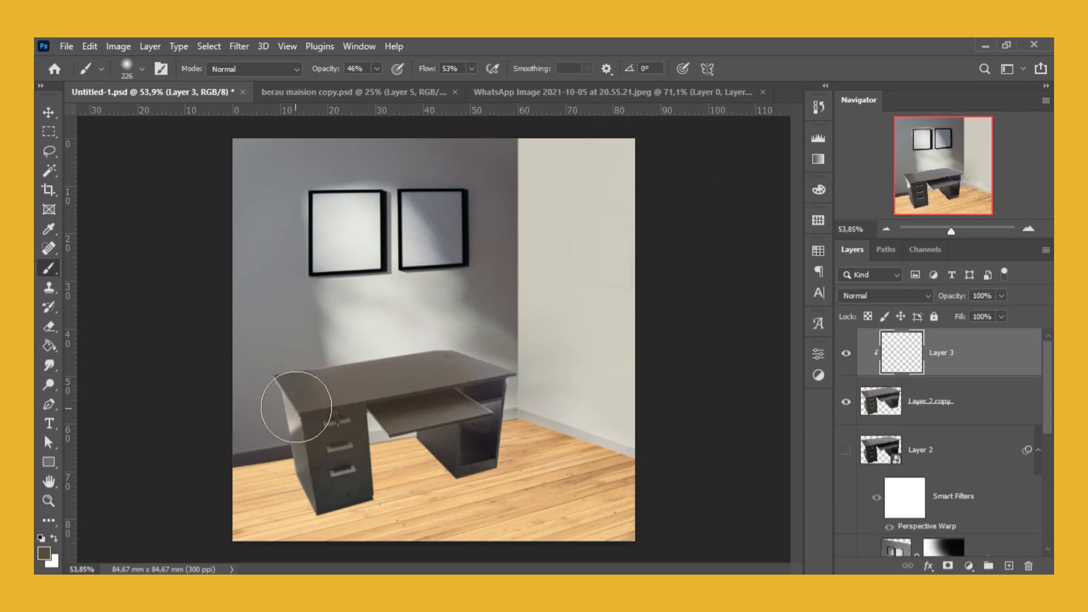
- Set the clipped brown paint layer's blend mode to Vivid Light and compare the desk with and without it
{"action": "left_click", "coordinate": [884, 295]}
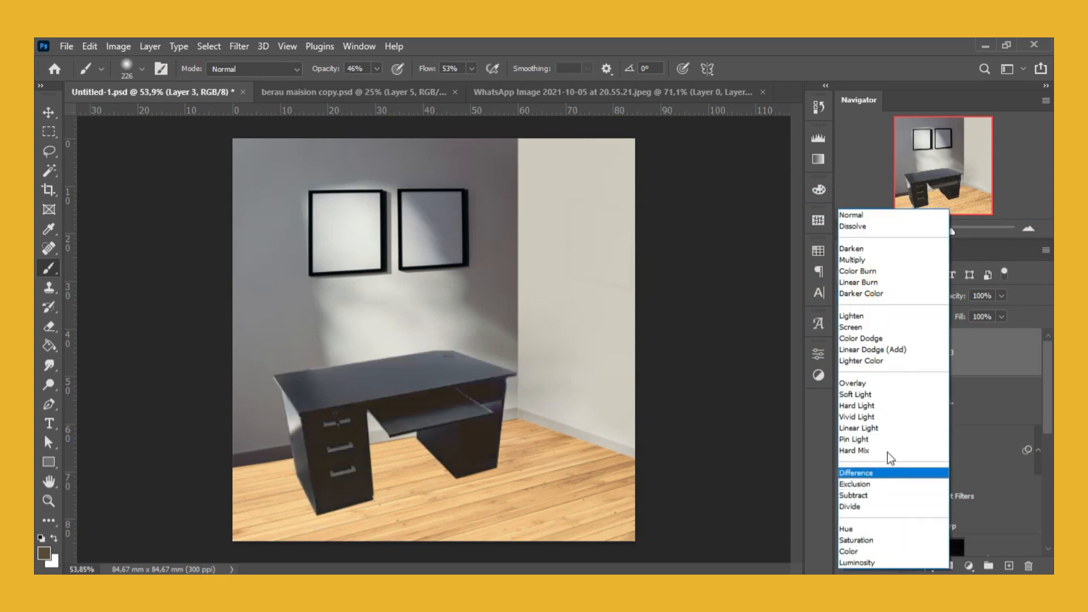
{"action": "left_click", "coordinate": [886, 419]}
{"action": "left_click", "coordinate": [845, 355]}
{"action": "left_click", "coordinate": [845, 355]}
{"action": "key", "text": "v"}
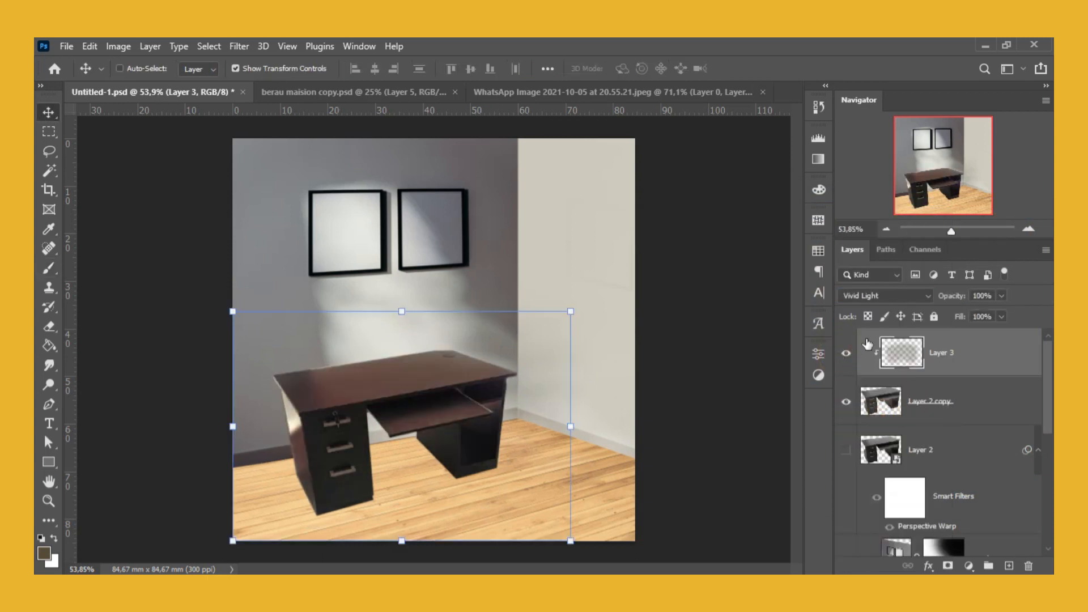
- Add a black (000000) Solid Color fill layer beneath the desk copy and invert its mask to hide the fill
{"action": "left_click", "coordinate": [933, 393]}
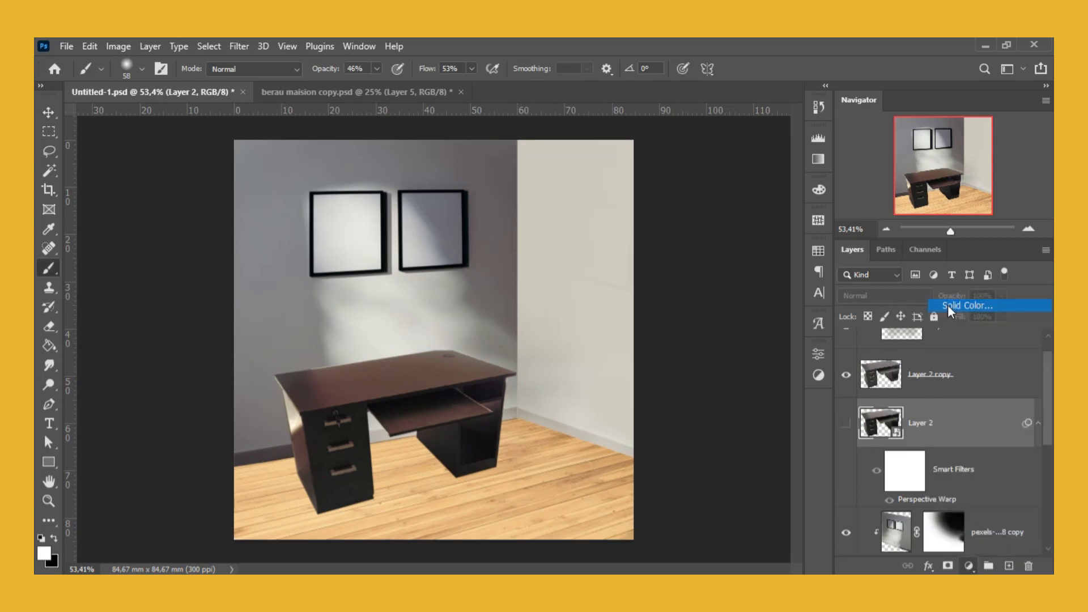
{"action": "left_click", "coordinate": [998, 306]}
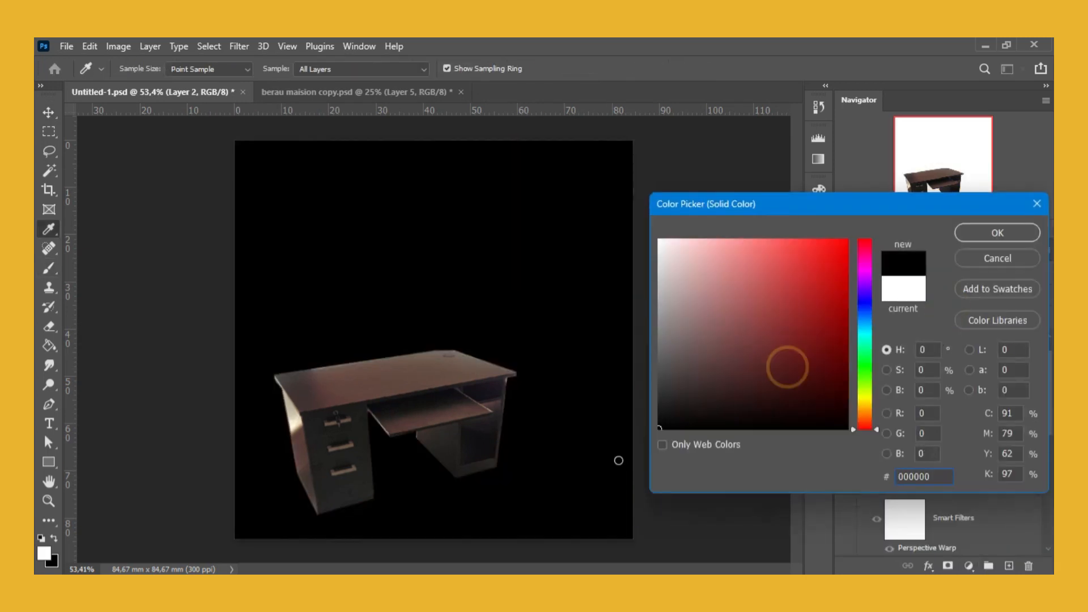
{"action": "key", "text": "Return"}
{"action": "right_click", "coordinate": [931, 431]}
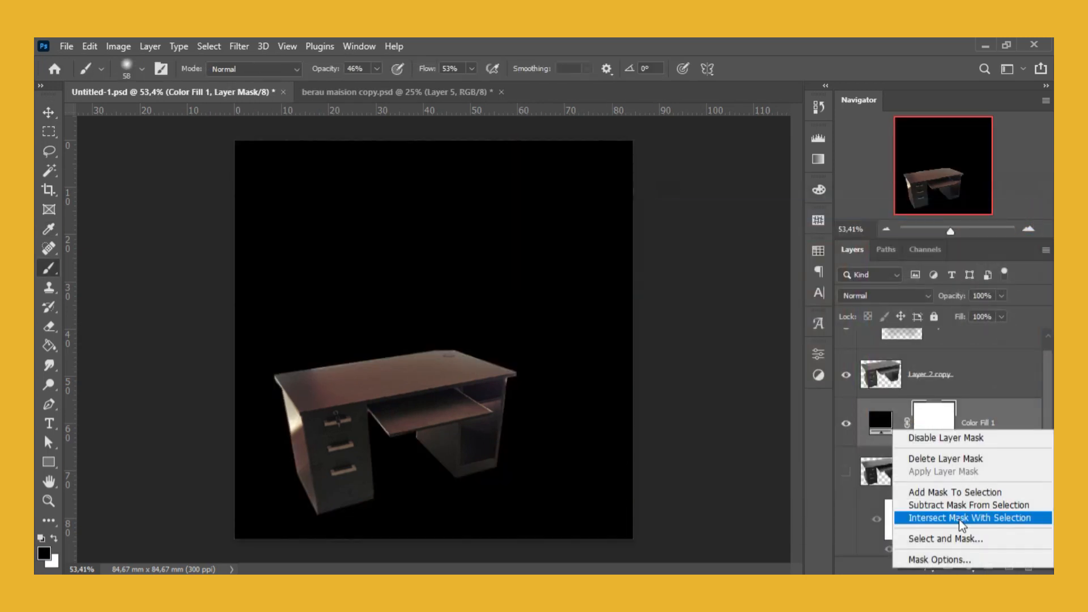
{"action": "key", "text": "Escape"}
{"action": "key", "text": "ctrl+i"}
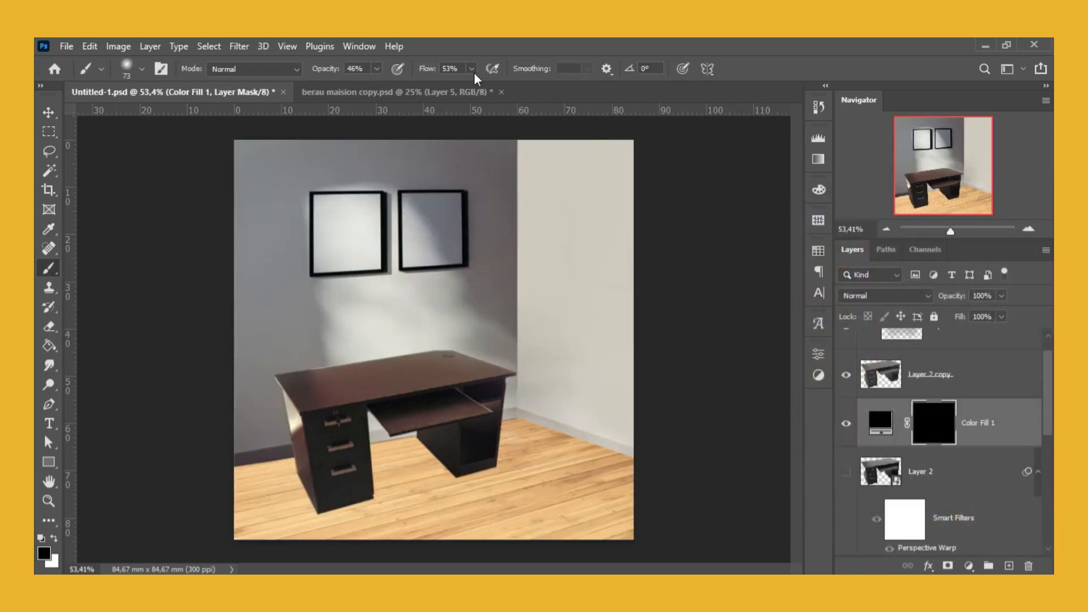
- Lower the brush opacity to 26% and paint a soft floor shadow beside the desk's right cabinet on the fill mask
{"action": "left_click", "coordinate": [504, 388]}
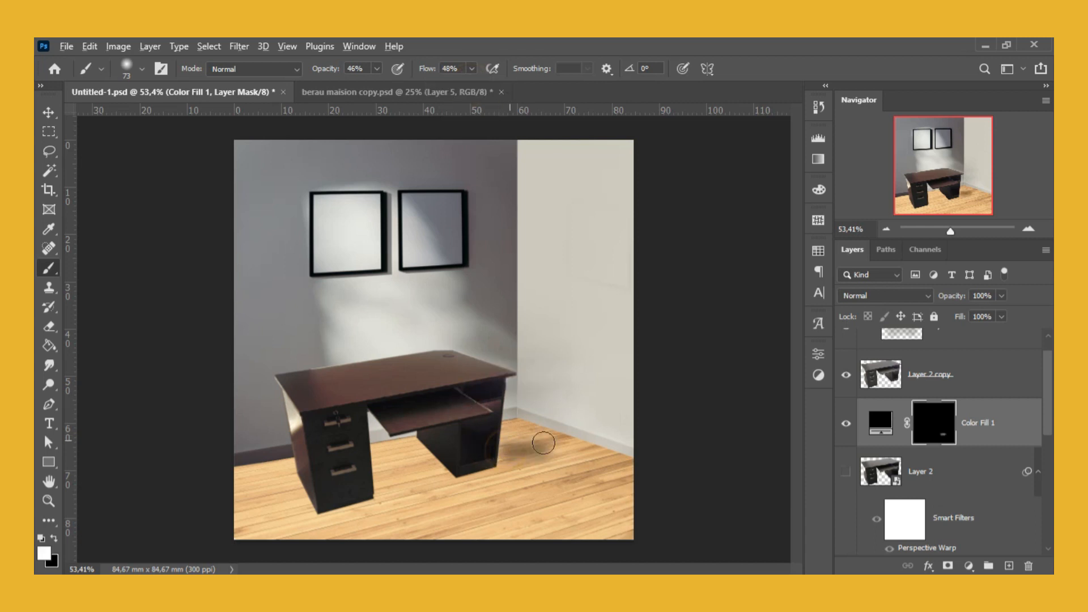
{"action": "left_click_drag", "start_coordinate": [376, 87], "coordinate": [362, 87]}
{"action": "right_click", "coordinate": [462, 324], "text": "alt"}
{"action": "left_click_drag", "start_coordinate": [533, 454], "coordinate": [495, 453]}
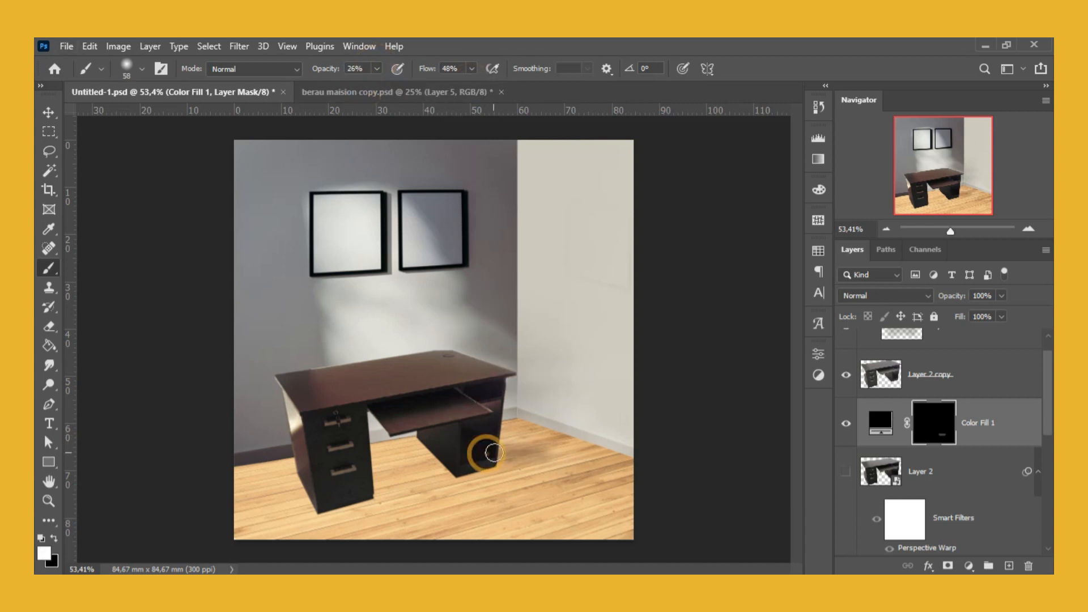
- Paint the desk's soft shadow on the light side wall and adjoining floor, softening its outer edge with black
{"action": "left_click_drag", "start_coordinate": [589, 426], "coordinate": [551, 427]}
{"action": "right_click", "coordinate": [516, 379], "text": "alt"}
{"action": "left_click_drag", "start_coordinate": [516, 379], "coordinate": [605, 412]}
{"action": "right_click", "coordinate": [539, 427], "text": "alt"}
{"action": "mouse_move", "coordinate": [539, 427]}
{"action": "left_mouse_down"}
{"action": "mouse_move", "coordinate": [581, 424]}
{"action": "mouse_move", "coordinate": [510, 430]}
{"action": "left_mouse_up"}
{"action": "key", "text": "x"}
{"action": "right_click", "coordinate": [608, 435], "text": "alt"}
{"action": "left_click_drag", "start_coordinate": [617, 389], "coordinate": [597, 395]}
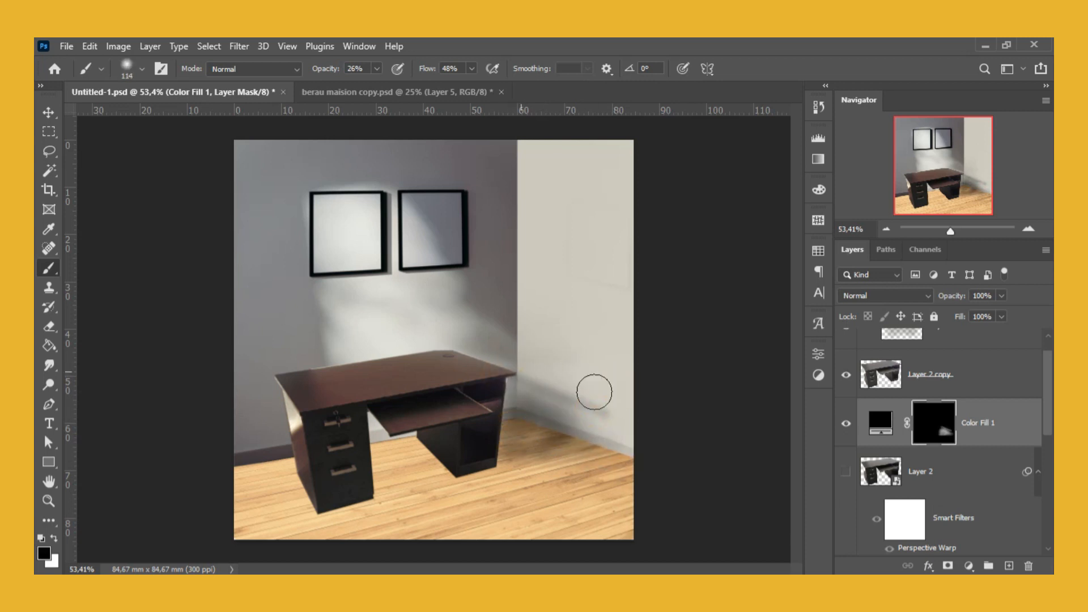
- Paint a soft shadow in white on the black fill's mask, across the floor between the desk's two cabinets
{"action": "right_click", "coordinate": [437, 437], "text": "alt"}
{"action": "key", "text": "x"}
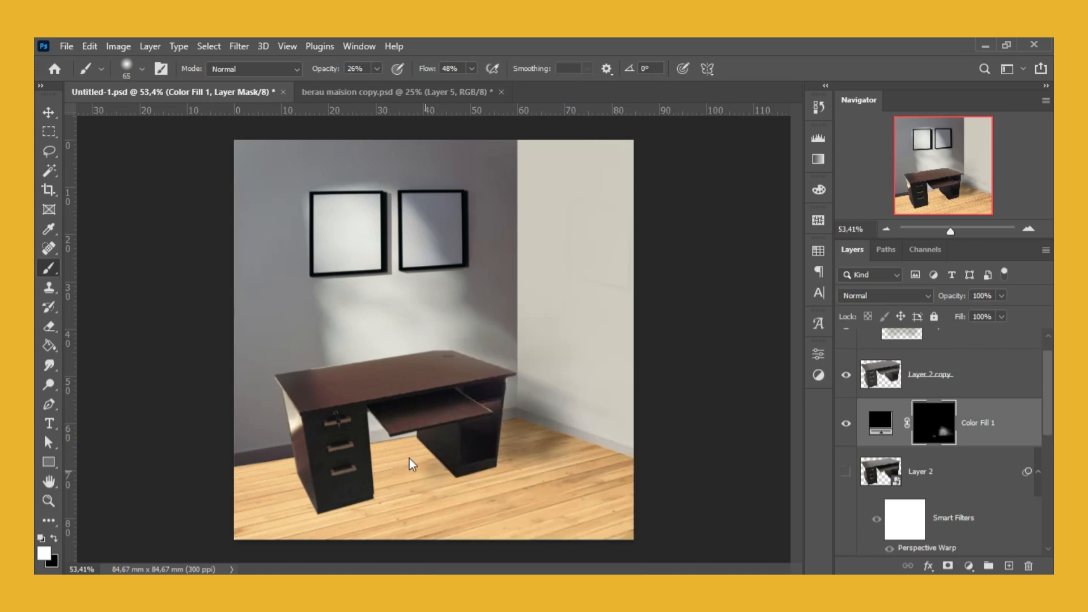
{"action": "left_click_drag", "start_coordinate": [438, 459], "coordinate": [501, 471]}
{"action": "right_click", "coordinate": [501, 470], "text": "alt"}
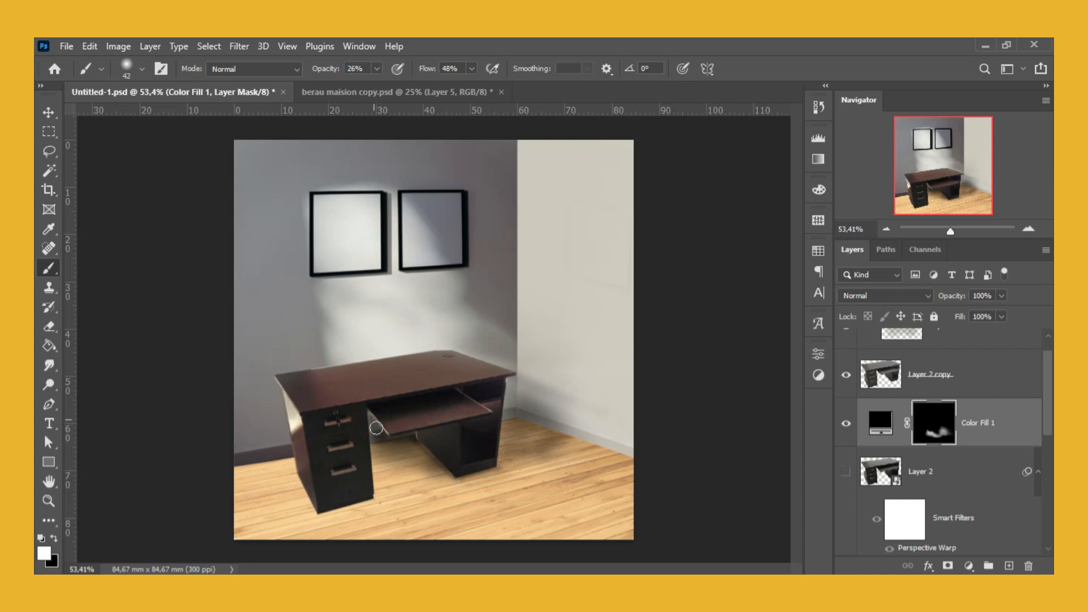
{"action": "right_click", "coordinate": [452, 481], "text": "alt"}
{"action": "left_click_drag", "start_coordinate": [448, 474], "coordinate": [365, 444]}
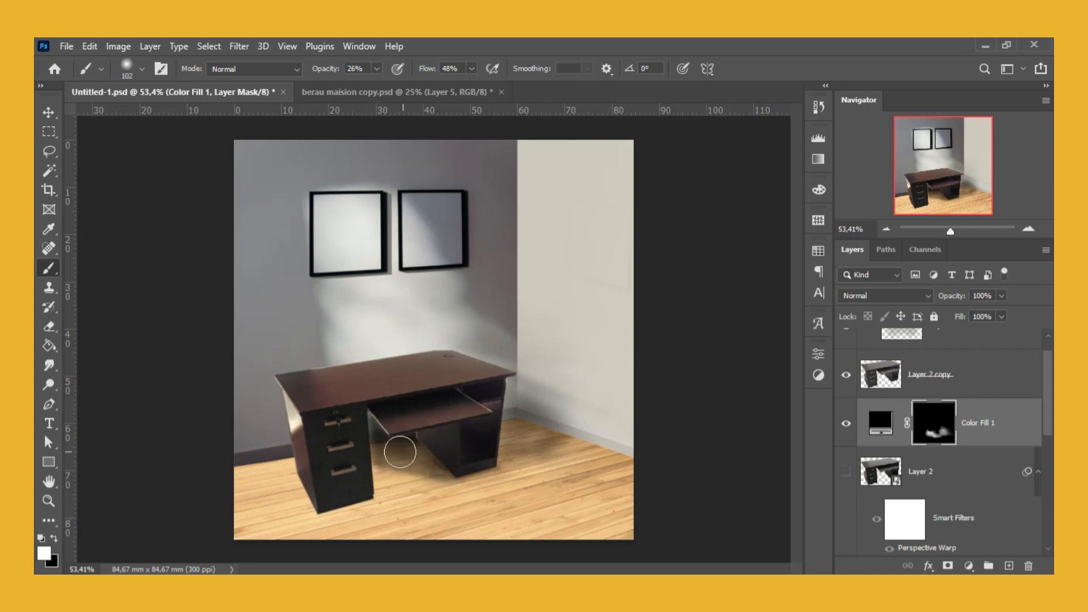
- Add a broad soft shadow around the desk's right side near the wall and trim its excess with black
{"action": "right_click", "coordinate": [510, 413], "text": "alt"}
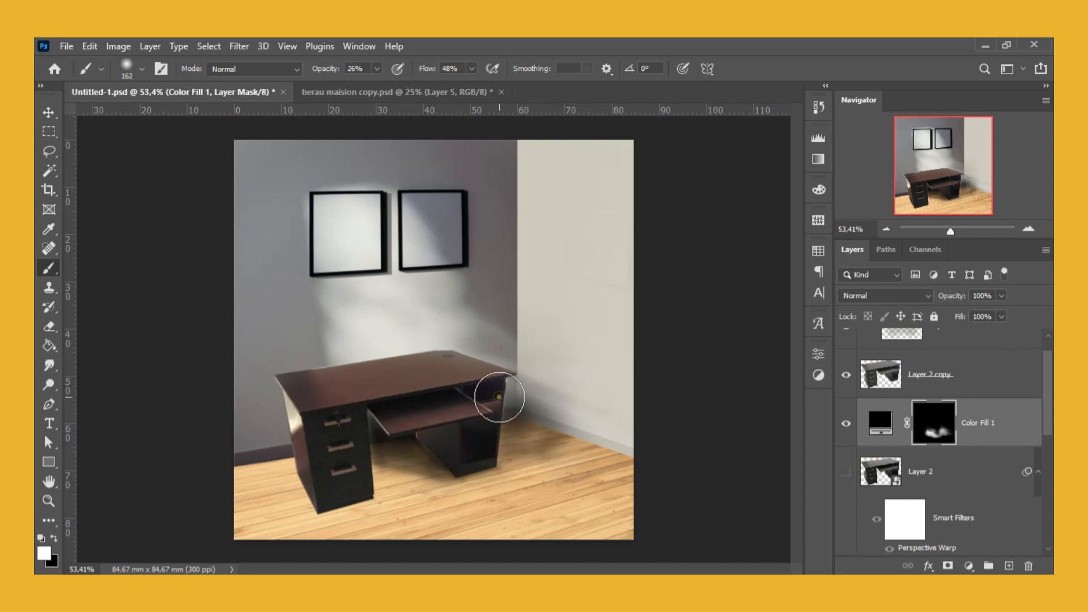
{"action": "right_click", "coordinate": [491, 443], "text": "alt"}
{"action": "key", "text": "x"}
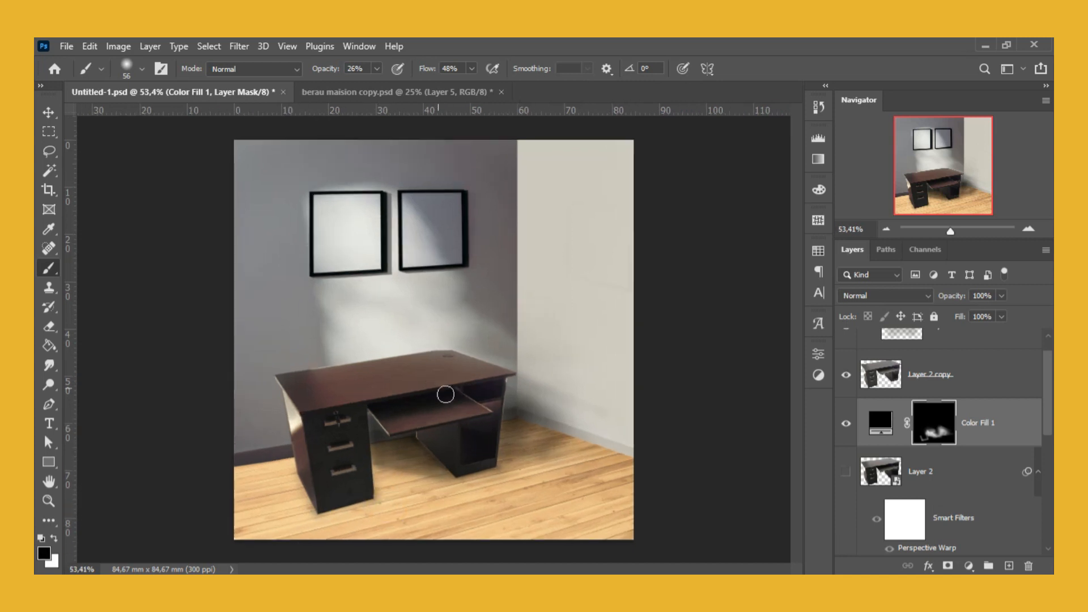
- Darken the pale cut-out edge of the desk's right cabinet with a 2 px black brush on Layer 3
{"action": "scroll", "coordinate": [434, 343], "scroll_direction": "up", "scroll_amount": 1}
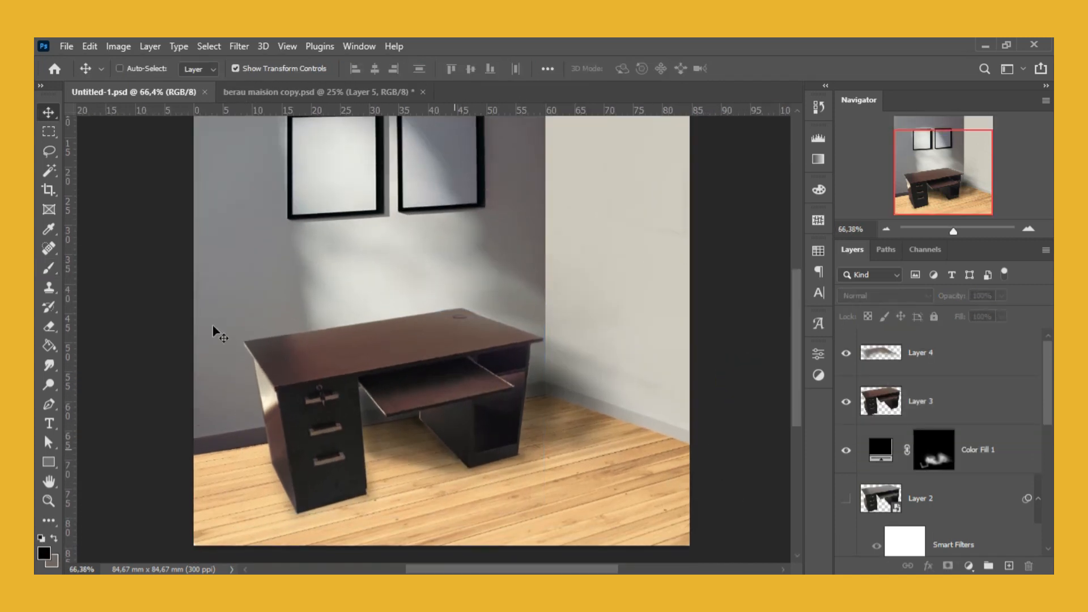
{"action": "key", "text": "b"}
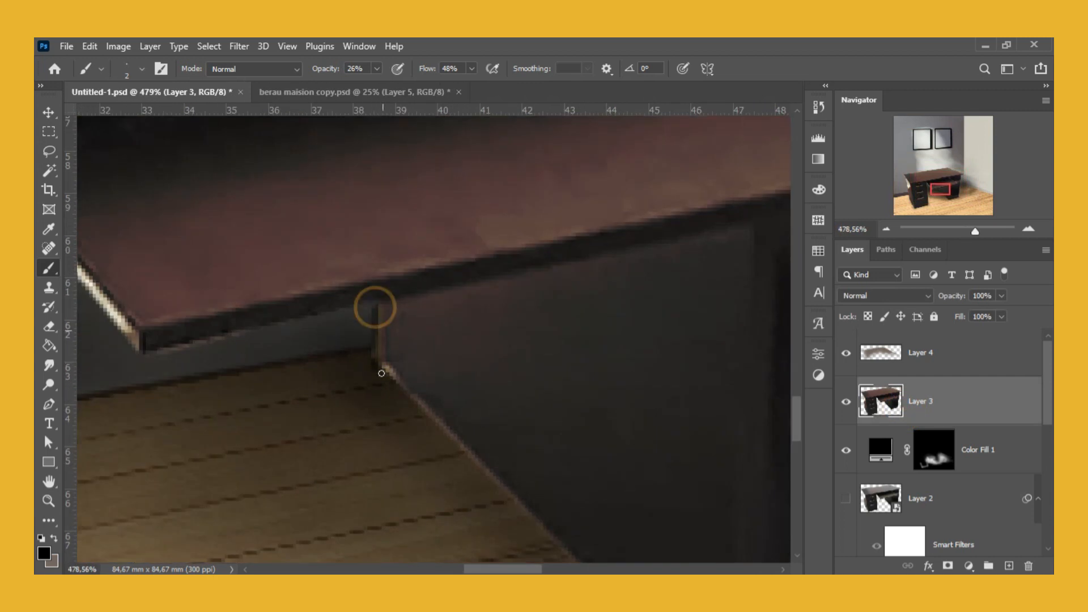
{"action": "scroll", "coordinate": [374, 366], "scroll_direction": "down", "scroll_amount": 11}
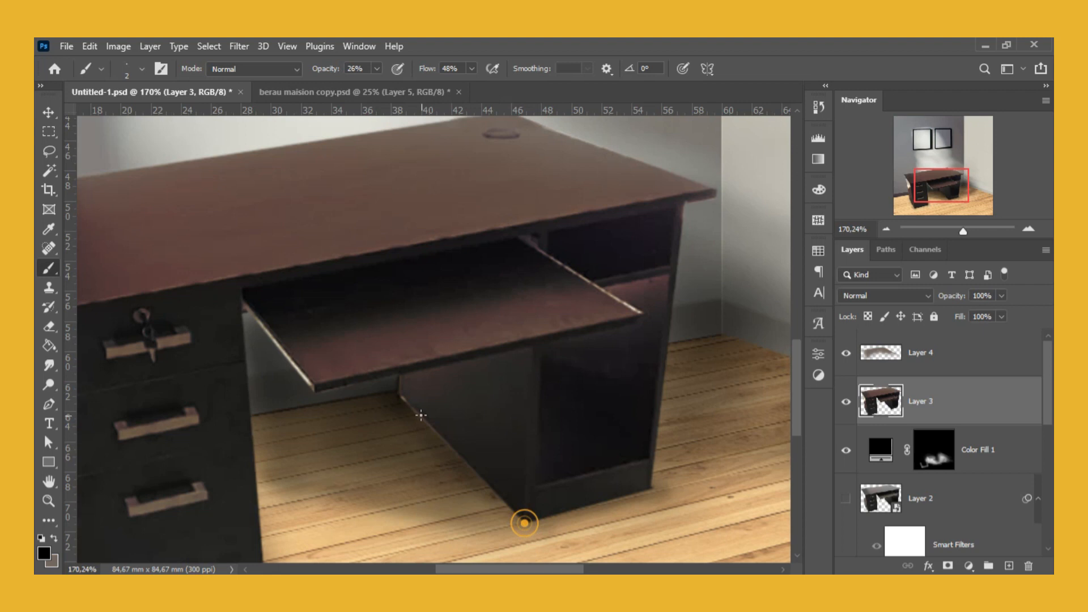
{"action": "scroll", "coordinate": [524, 523], "scroll_direction": "down", "scroll_amount": 6}
- Fit the "Rise and grind" poster into the left frame and the "You can go your own way" poster into the right frame
{"action": "key", "text": "v"}
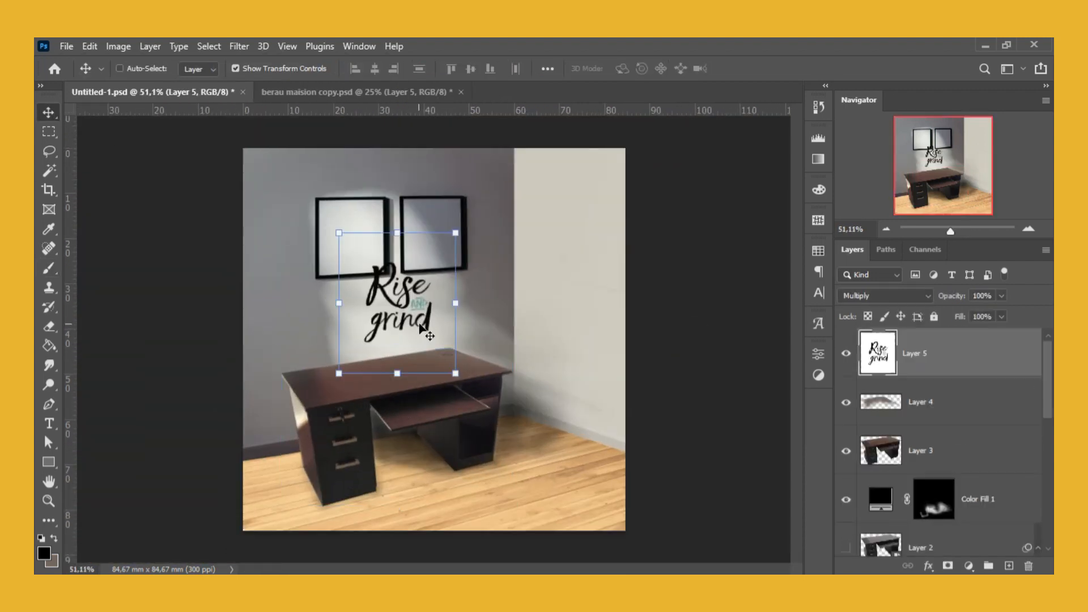
{"action": "left_click_drag", "start_coordinate": [421, 316], "coordinate": [394, 296]}
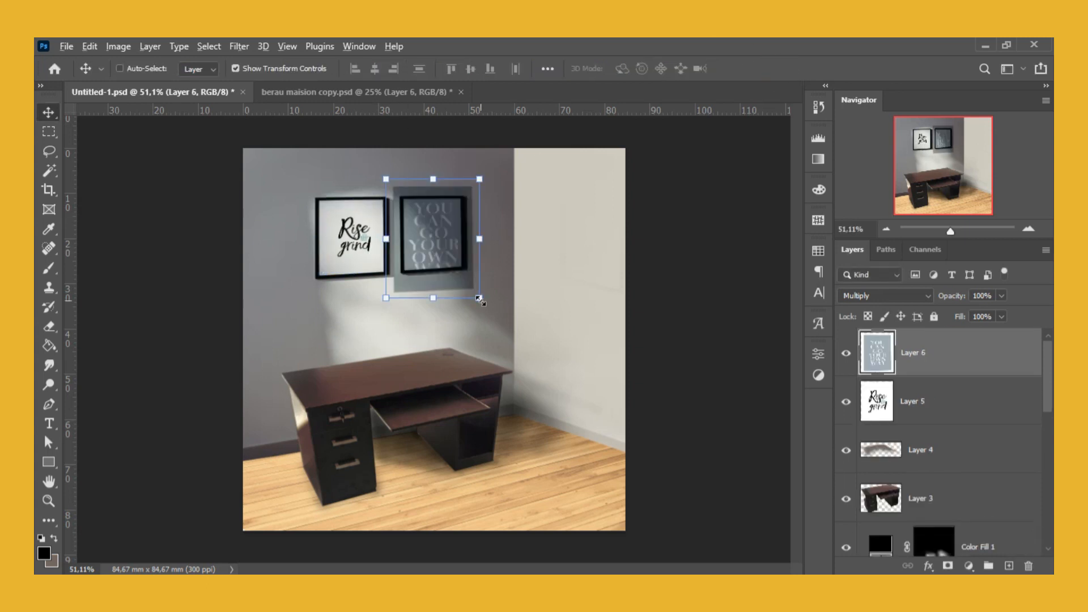
{"action": "left_click_drag", "start_coordinate": [480, 299], "coordinate": [445, 260]}
{"action": "scroll", "coordinate": [430, 256], "scroll_direction": "up", "scroll_amount": 2}
{"action": "left_click_drag", "start_coordinate": [499, 300], "coordinate": [491, 290]}
{"action": "left_click_drag", "start_coordinate": [443, 259], "coordinate": [448, 259]}
{"action": "left_click", "coordinate": [774, 68]}
{"action": "key", "text": "ctrl+0"}
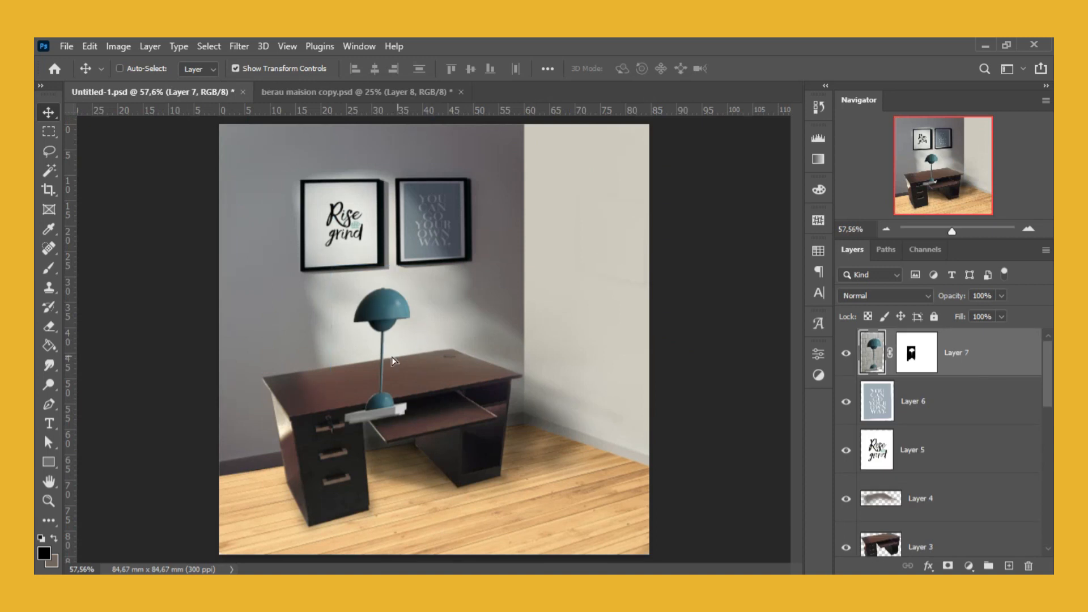
- Scale down the blue table lamp and stand it on the desktop's back left corner
{"action": "left_click_drag", "start_coordinate": [393, 356], "coordinate": [339, 330]}
{"action": "left_click_drag", "start_coordinate": [369, 239], "coordinate": [335, 296]}
{"action": "left_click_drag", "start_coordinate": [319, 344], "coordinate": [314, 334]}
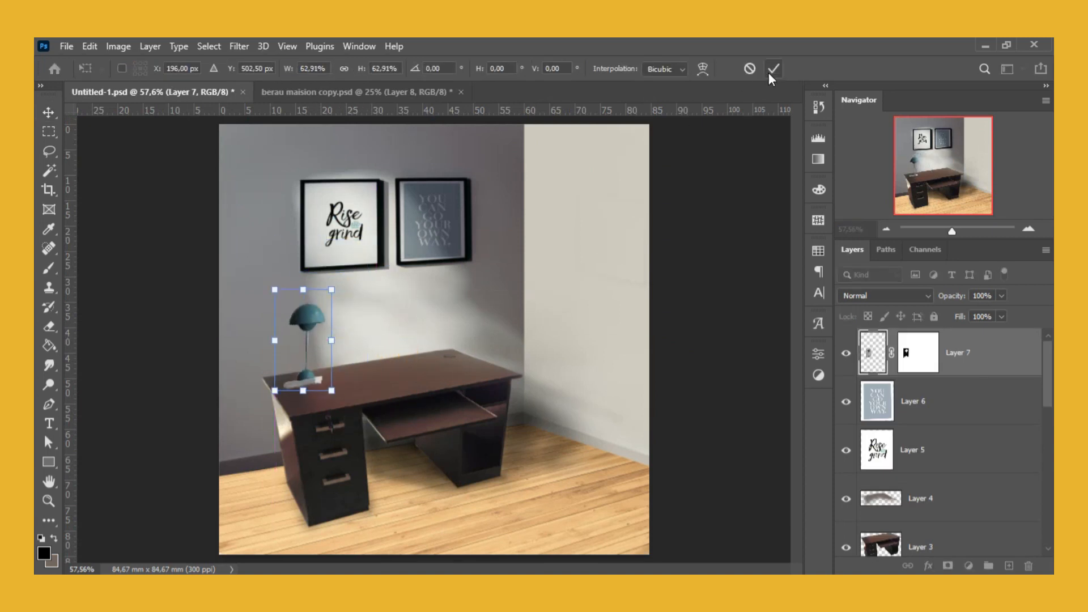
{"action": "left_click", "coordinate": [773, 69]}
{"action": "scroll", "coordinate": [309, 377], "scroll_direction": "up", "scroll_amount": 5}
{"action": "left_click_drag", "start_coordinate": [376, 406], "coordinate": [369, 391]}
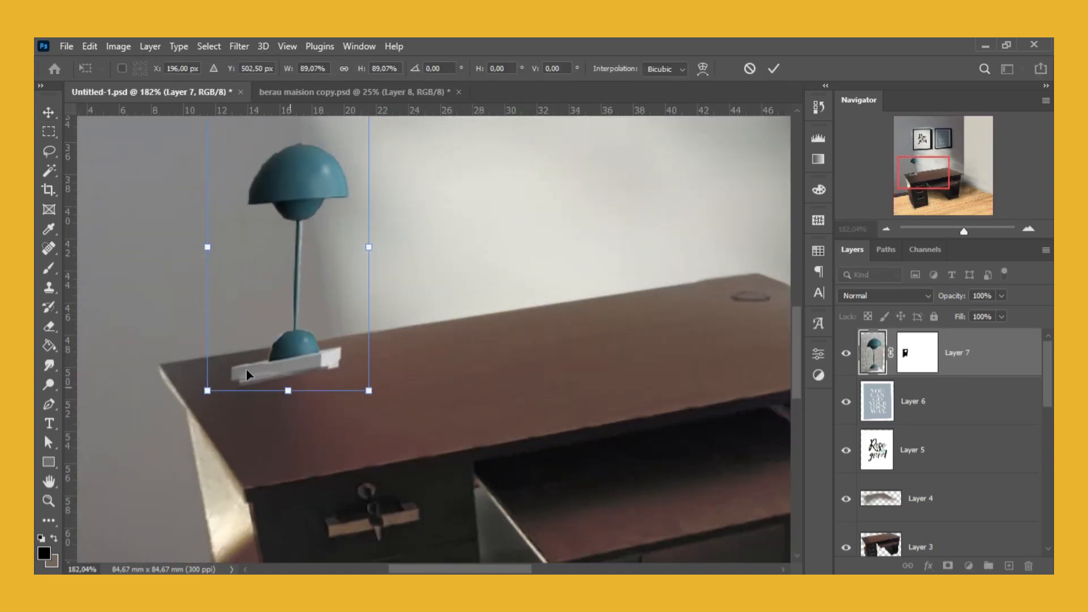
- Erase the light leftover strip beneath the blue lamp's base and fine-tune the lamp's fit on the desktop
{"action": "left_click", "coordinate": [49, 329]}
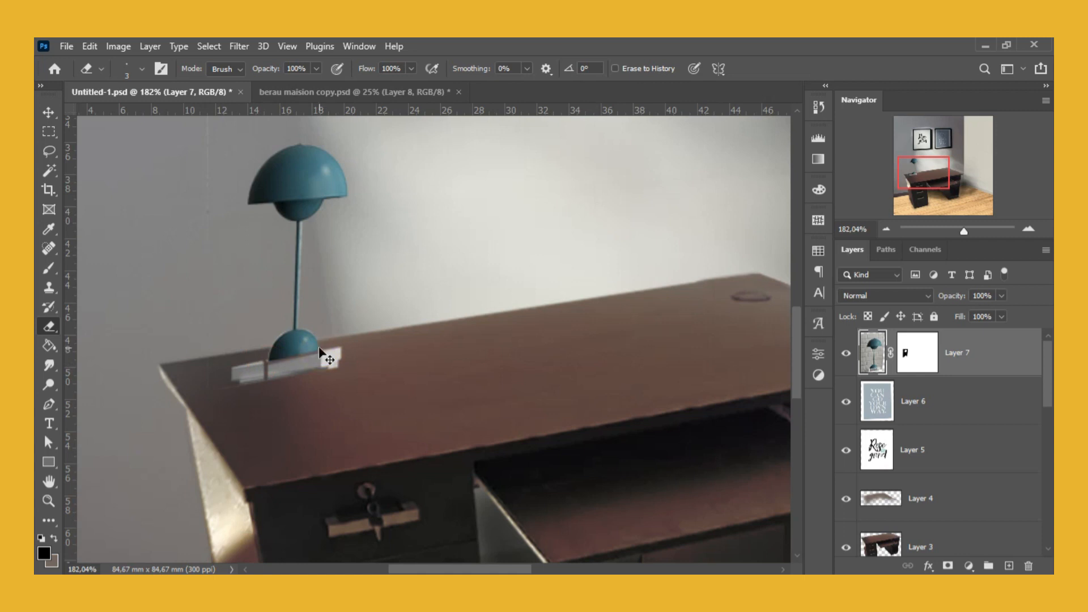
{"action": "right_click", "coordinate": [241, 387], "text": "alt"}
{"action": "left_click_drag", "start_coordinate": [237, 368], "coordinate": [243, 382]}
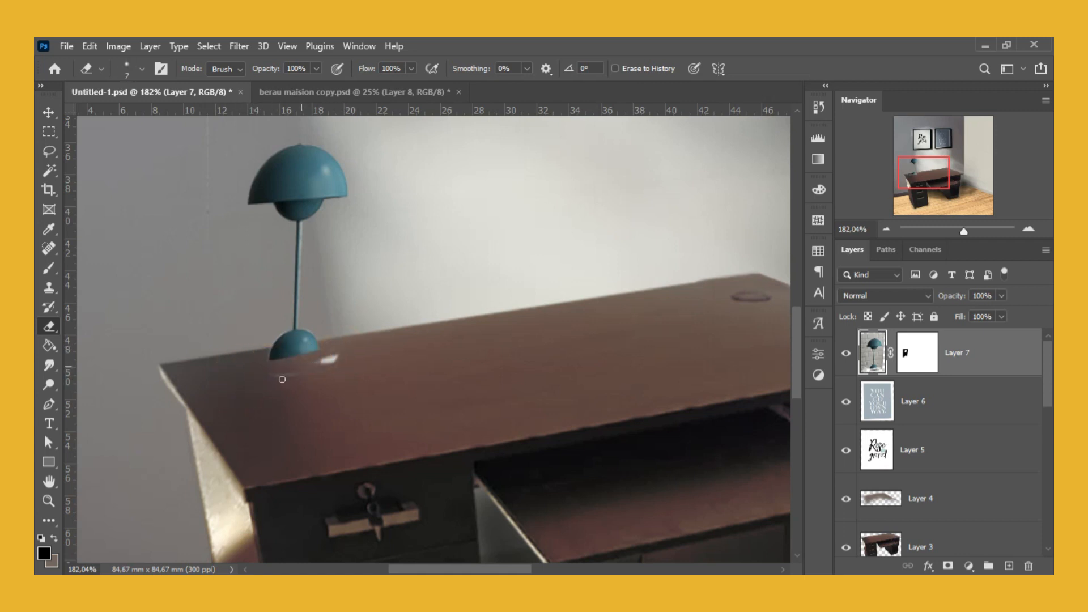
{"action": "scroll", "coordinate": [321, 359], "scroll_direction": "up", "scroll_amount": 2}
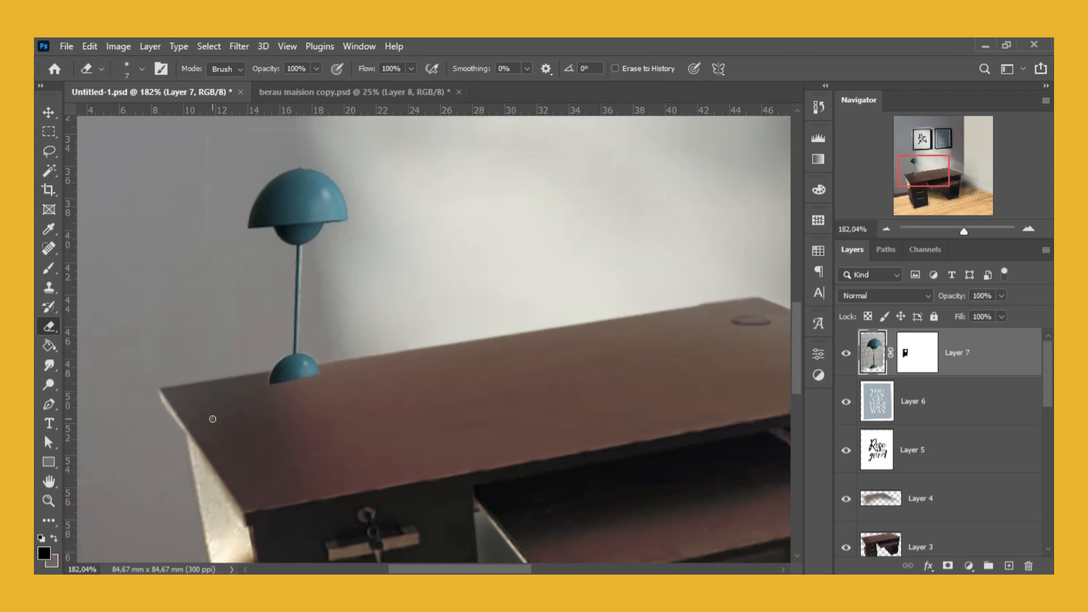
{"action": "left_click", "coordinate": [49, 112]}
{"action": "scroll", "coordinate": [332, 314], "scroll_direction": "down", "scroll_amount": 4}
{"action": "mouse_move", "coordinate": [338, 324]}
{"action": "left_mouse_down"}
{"action": "mouse_move", "coordinate": [332, 340]}
{"action": "mouse_move", "coordinate": [347, 314]}
{"action": "left_mouse_up"}
{"action": "left_click", "coordinate": [774, 69]}
- Add a new layer directly beneath the lamp layer and flatten a soft black brush for the lamp's shadow
{"action": "left_click", "coordinate": [952, 401]}
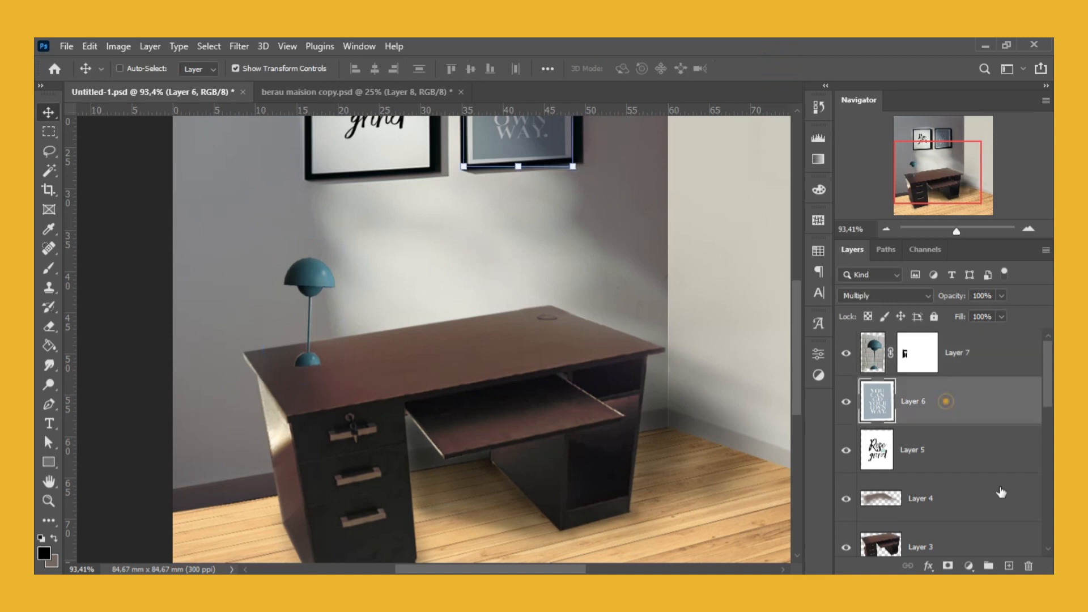
{"action": "left_click", "coordinate": [1009, 566]}
{"action": "key", "text": "b"}
{"action": "right_click", "coordinate": [381, 343]}
{"action": "right_click", "coordinate": [305, 369], "text": "alt"}
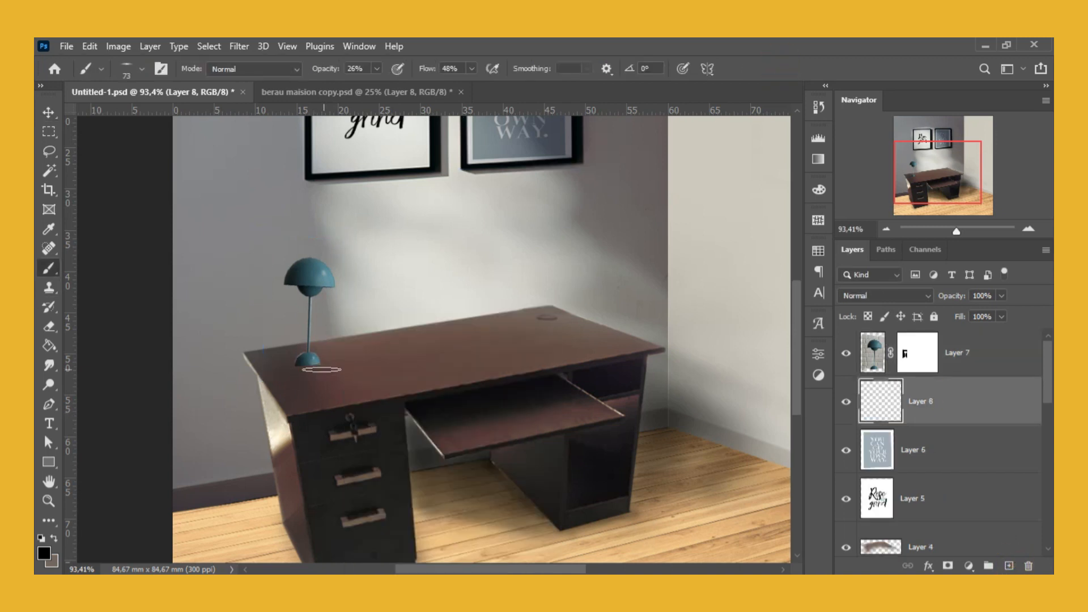
- Paint a thin soft black contact shadow under the lamp's base on Layer 8 at 26% brush opacity
{"action": "scroll", "coordinate": [309, 367], "scroll_direction": "up", "scroll_amount": 5}
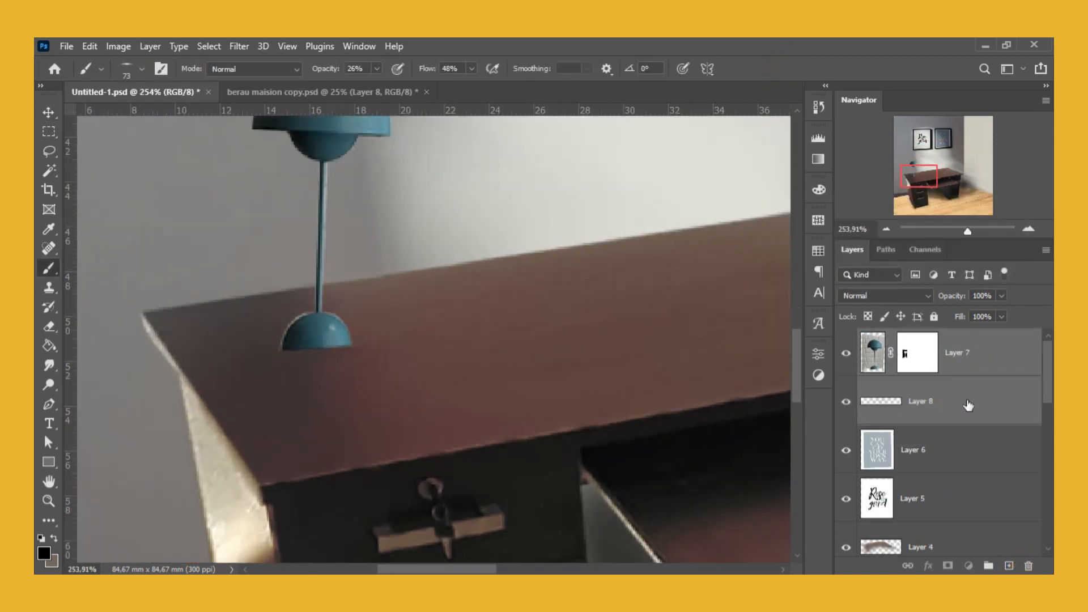
{"action": "left_click", "coordinate": [951, 406]}
{"action": "scroll", "coordinate": [227, 343], "scroll_direction": "up", "scroll_amount": 3}
{"action": "right_click", "coordinate": [255, 372], "text": "alt"}
{"action": "scroll", "coordinate": [251, 334], "scroll_direction": "down", "scroll_amount": 3}
{"action": "right_click", "coordinate": [292, 353], "text": "alt"}
{"action": "left_click", "coordinate": [270, 349]}
{"action": "right_click", "coordinate": [370, 376], "text": "alt"}
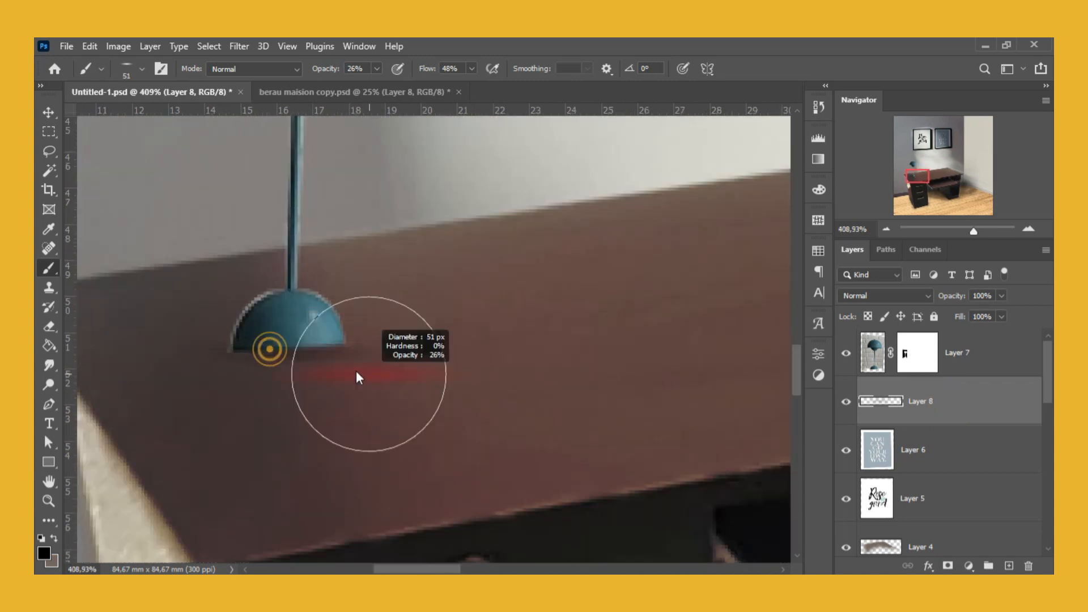
- Scale down the black pendant lamp and hang it from the image's upper edge near the wall corner
{"action": "scroll", "coordinate": [268, 352], "scroll_direction": "down", "scroll_amount": 5}
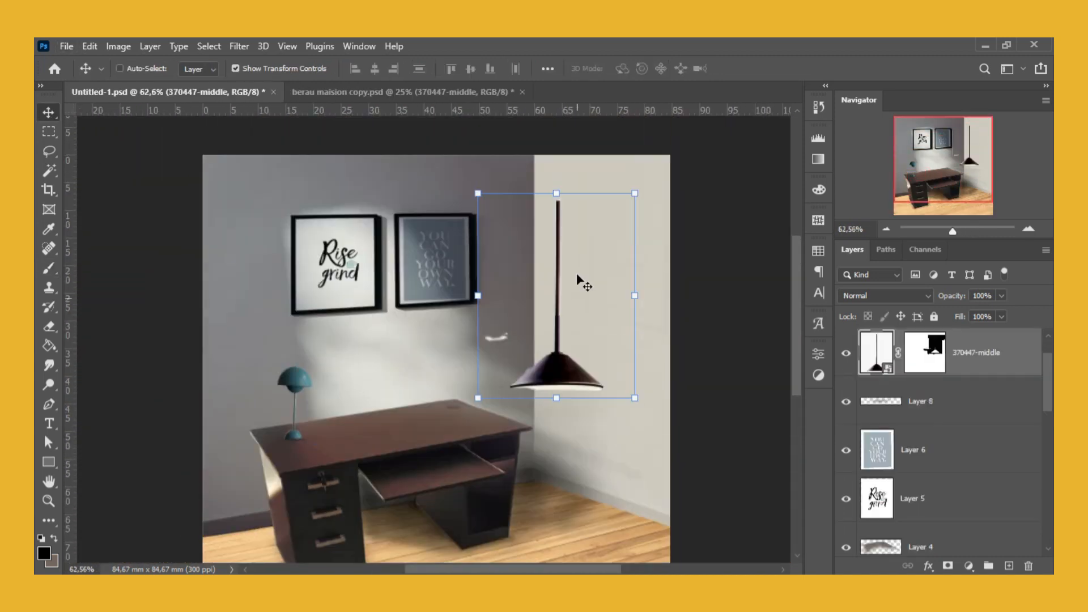
{"action": "left_click", "coordinate": [636, 399]}
{"action": "left_click_drag", "start_coordinate": [624, 387], "coordinate": [618, 374]}
{"action": "left_click_drag", "start_coordinate": [570, 346], "coordinate": [570, 229]}
{"action": "left_click_drag", "start_coordinate": [618, 258], "coordinate": [607, 243]}
{"action": "left_click", "coordinate": [774, 68]}
{"action": "left_click_drag", "start_coordinate": [564, 213], "coordinate": [552, 211]}
- Duplicate the pendant lamp to hang a shorter one beside it, scale the pair down slightly and adjust their positions
{"action": "left_click_drag", "start_coordinate": [551, 220], "coordinate": [508, 196]}
{"action": "left_click", "coordinate": [970, 401], "text": "ctrl"}
{"action": "left_click_drag", "start_coordinate": [592, 239], "coordinate": [580, 226]}
{"action": "left_click_drag", "start_coordinate": [553, 208], "coordinate": [559, 216]}
{"action": "key", "text": "Return"}
{"action": "scroll", "coordinate": [623, 205], "scroll_direction": "up", "scroll_amount": 3}
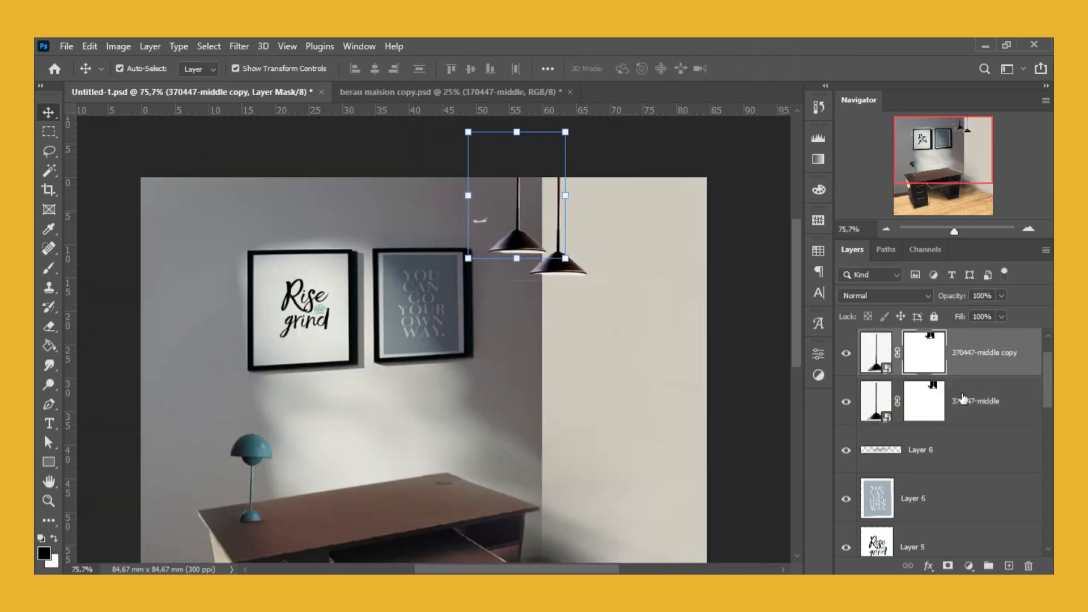
{"action": "left_click", "coordinate": [924, 402]}
{"action": "left_click_drag", "start_coordinate": [547, 230], "coordinate": [555, 211]}
- Paint on both pendant lamps' layer masks with a soft brush at 100% opacity and flow to remove the light remnant
{"action": "left_click", "coordinate": [48, 268]}
{"action": "left_click", "coordinate": [924, 353]}
{"action": "right_click", "coordinate": [477, 211]}
{"action": "left_click", "coordinate": [554, 428]}
{"action": "key", "text": "Return"}
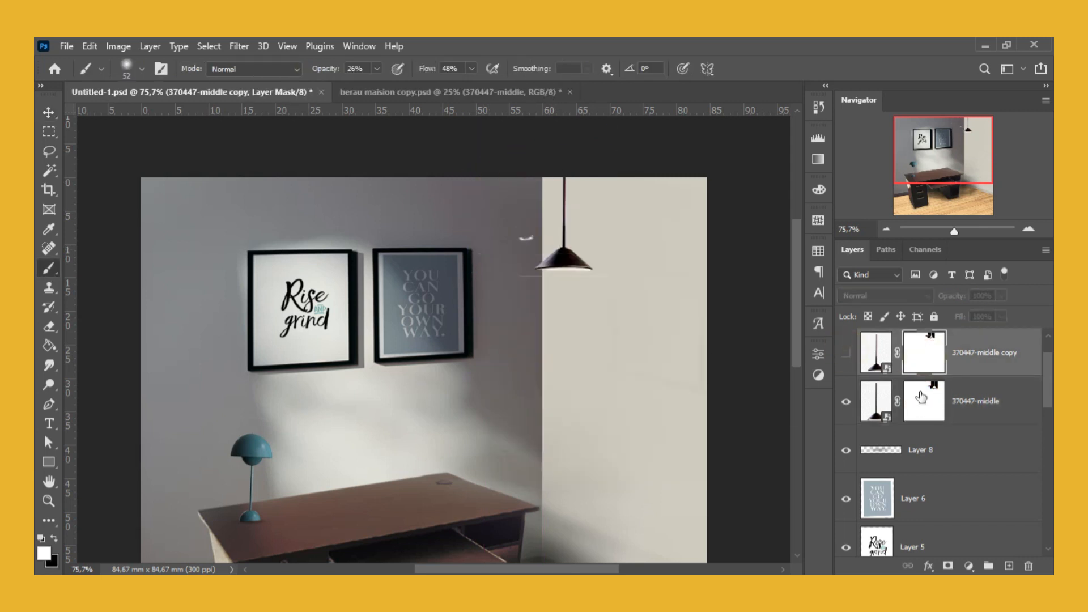
{"action": "left_click", "coordinate": [922, 398]}
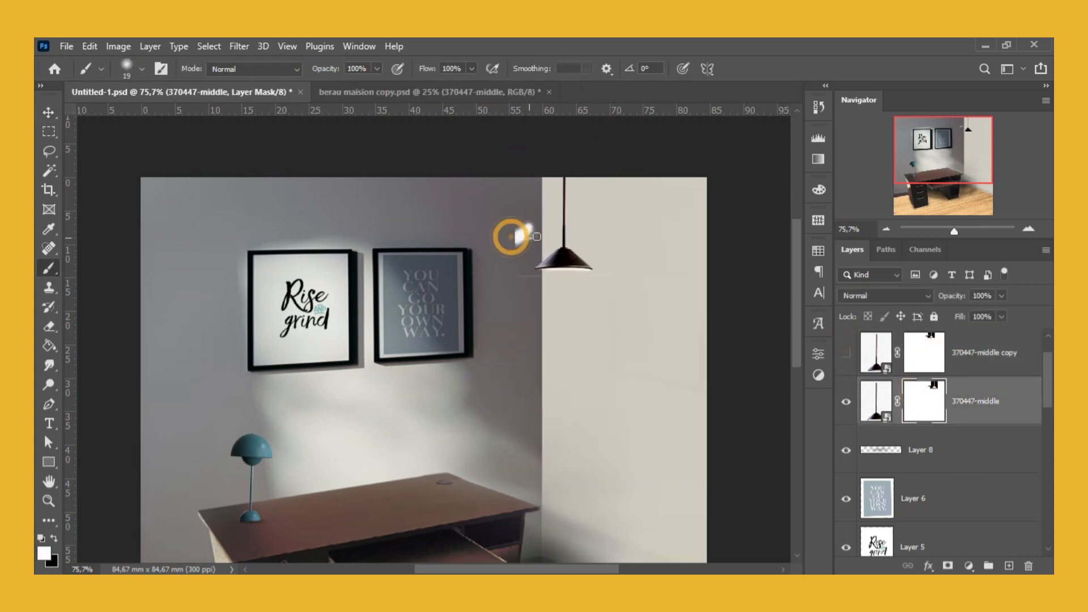
{"action": "left_click", "coordinate": [927, 354]}
{"action": "left_click", "coordinate": [468, 175]}
{"action": "right_click", "coordinate": [486, 214], "text": "alt"}
- Hide the remaining faint traces around both pendant lamps by painting black on their layer masks
{"action": "scroll", "coordinate": [423, 174], "scroll_direction": "down", "scroll_amount": 4}
{"action": "scroll", "coordinate": [470, 309], "scroll_direction": "up", "scroll_amount": 4}
{"action": "scroll", "coordinate": [601, 249], "scroll_direction": "up", "scroll_amount": 3}
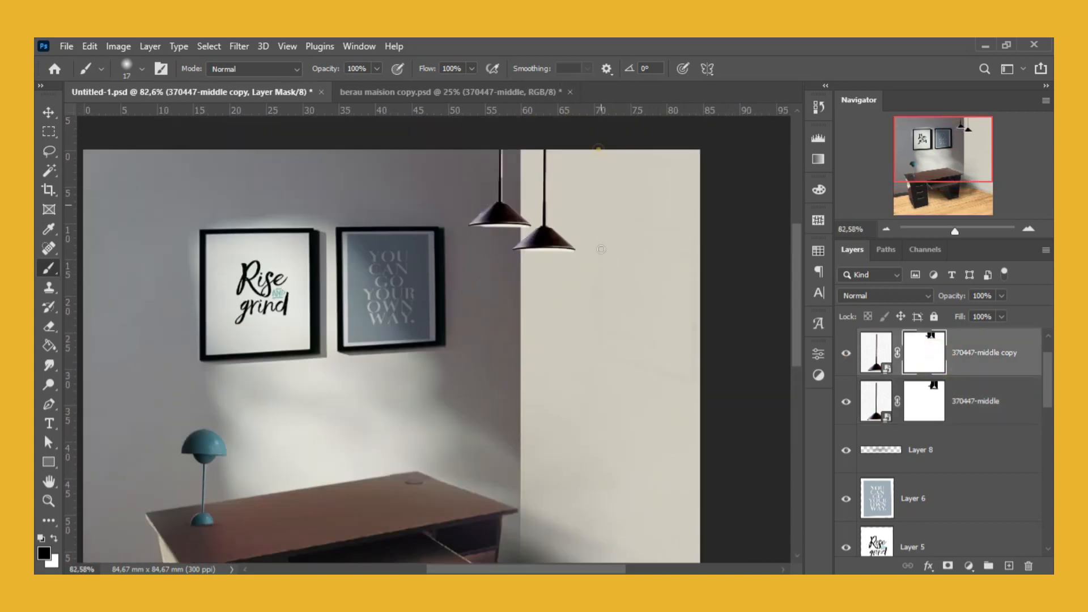
{"action": "left_click", "coordinate": [925, 413]}
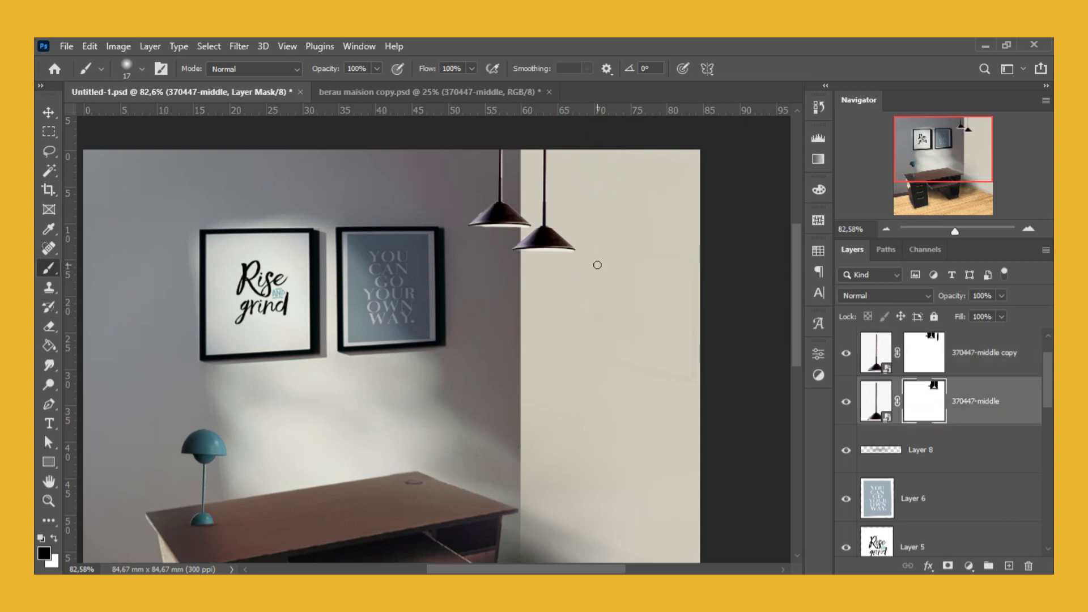
{"action": "scroll", "coordinate": [644, 348], "scroll_direction": "down", "scroll_amount": 3}
- Group the scene layers above the Background and draw a large unfilled ellipse with a 1 px black stroke over the room
{"action": "key", "text": "v"}
{"action": "left_click", "coordinate": [680, 351]}
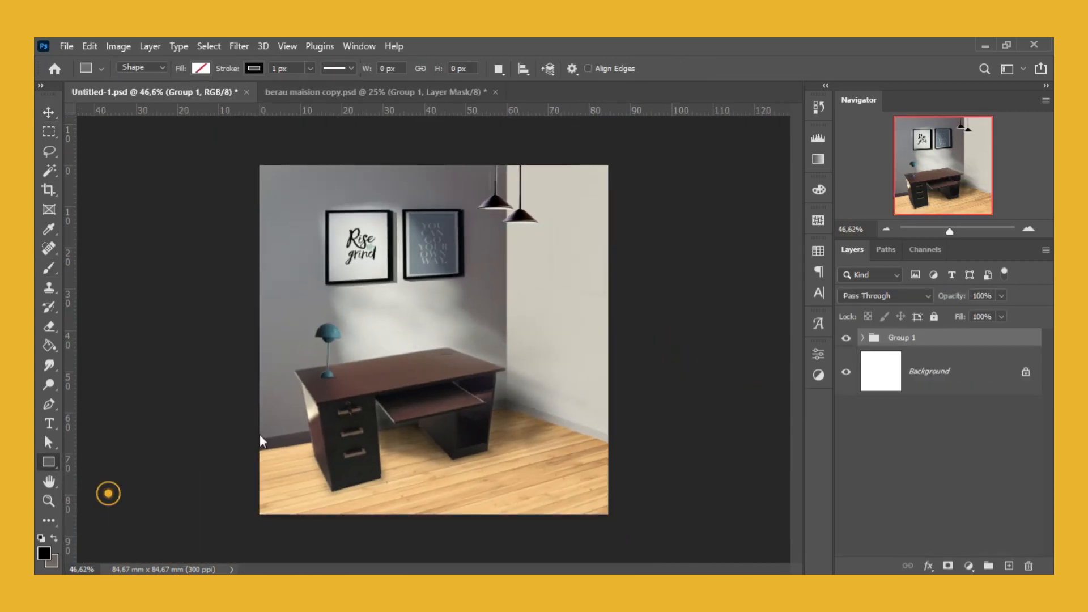
{"action": "left_click_drag", "start_coordinate": [243, 526], "coordinate": [602, 168]}
{"action": "key", "text": "v"}
{"action": "left_click_drag", "start_coordinate": [500, 306], "coordinate": [466, 324]}
{"action": "left_click", "coordinate": [779, 302]}
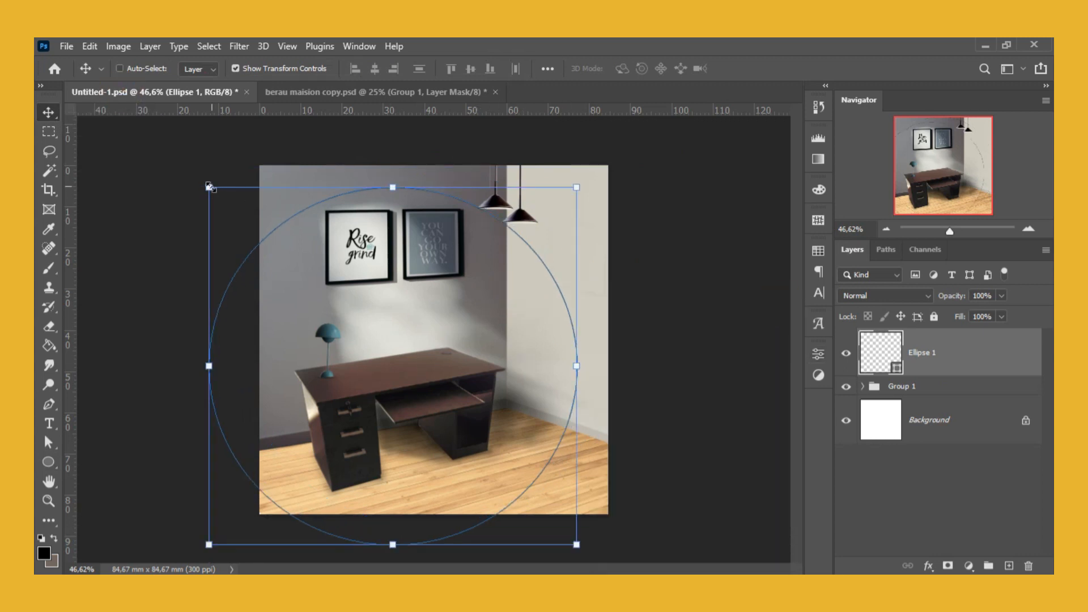
- Enlarge the ellipse to about 115% and distort it slightly outward past the canvas's lower left corner
{"action": "left_click_drag", "start_coordinate": [209, 187], "coordinate": [195, 173]}
{"action": "left_click_drag", "start_coordinate": [209, 544], "coordinate": [156, 584]}
{"action": "left_click", "coordinate": [775, 70]}
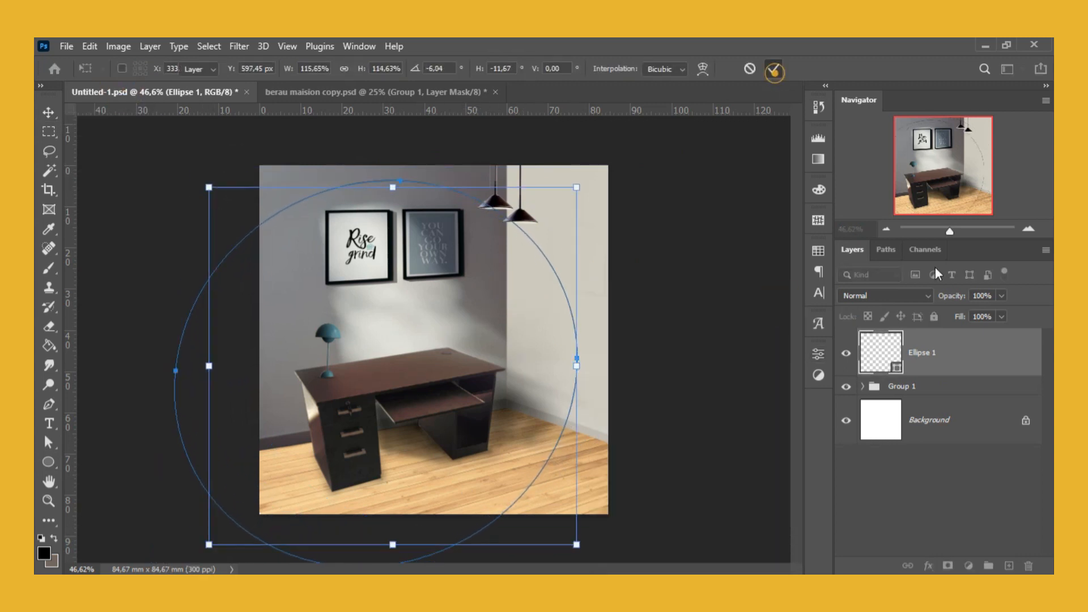
- Load the ellipse as a selection and mask the room group with it
{"action": "left_click", "coordinate": [880, 352], "text": "ctrl"}
{"action": "left_click", "coordinate": [921, 386]}
{"action": "left_click", "coordinate": [948, 565]}
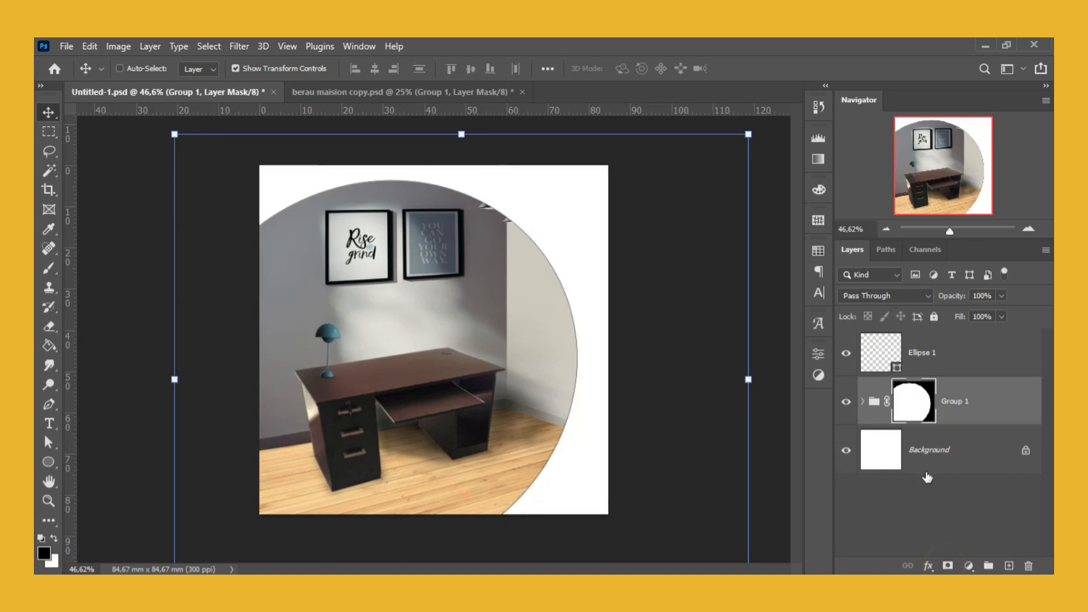
- Add an eae7e2 Solid Color fill layer above the Background and move both pendant lamp layers above the masked group
{"action": "left_click", "coordinate": [936, 450]}
{"action": "left_click", "coordinate": [969, 566]}
{"action": "left_click", "coordinate": [952, 301]}
{"action": "left_click", "coordinate": [540, 253]}
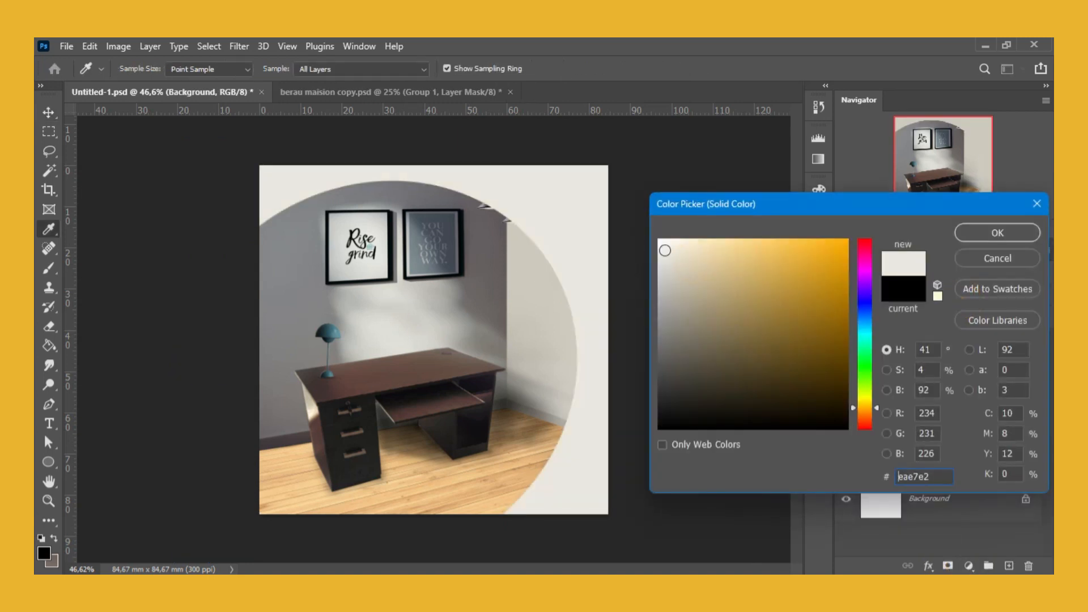
{"action": "left_click", "coordinate": [1003, 233]}
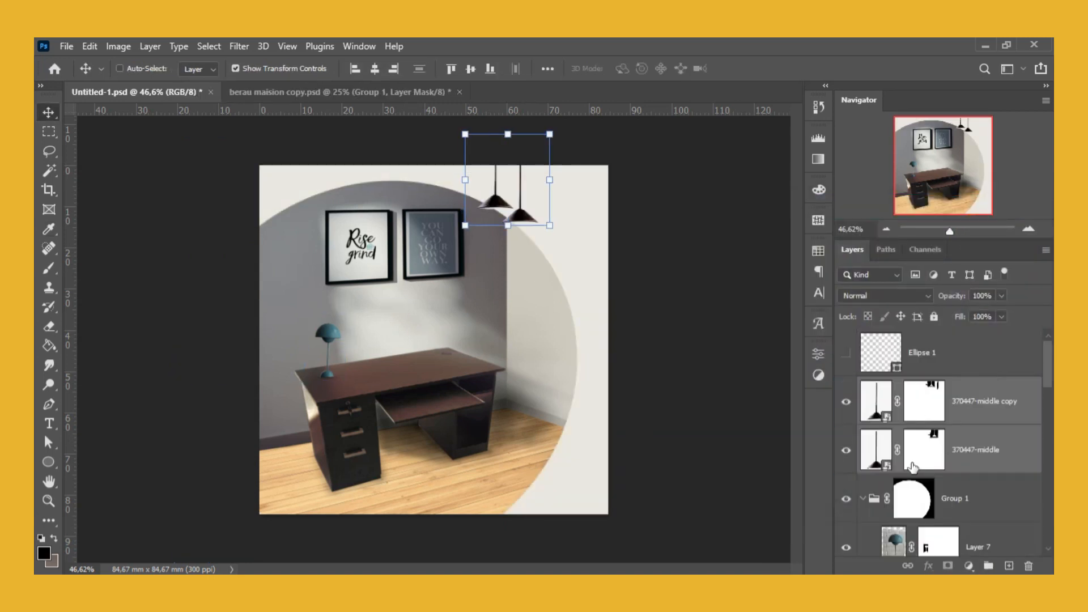
- Duplicate the ellipse, shift the copy toward the canvas's lower left and lower its upper edge to form a crescent
{"action": "left_click", "coordinate": [920, 352]}
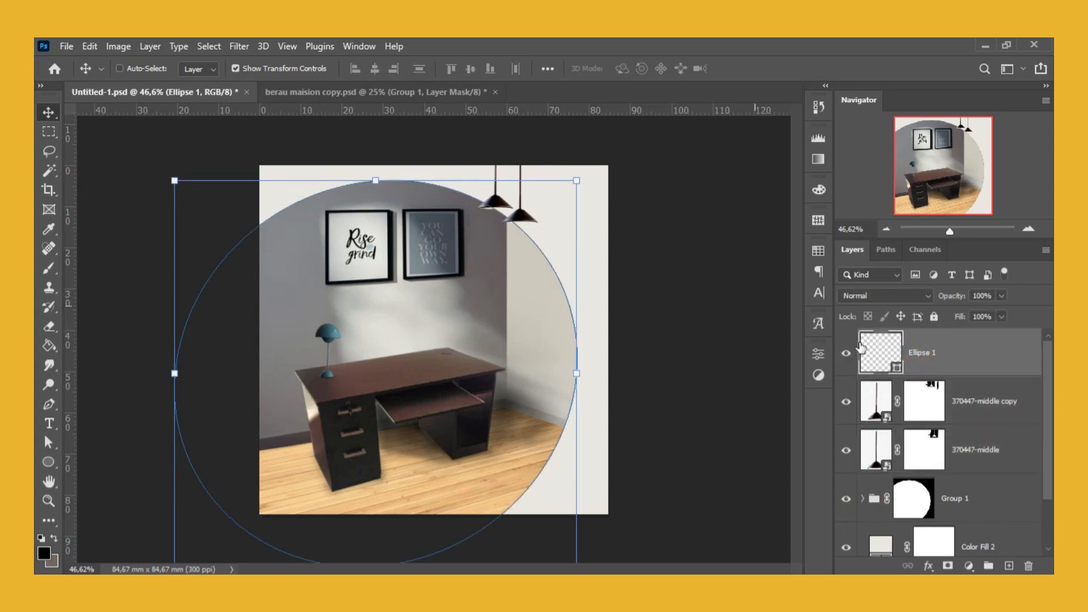
{"action": "key", "text": "ctrl+j"}
{"action": "left_click_drag", "start_coordinate": [435, 329], "coordinate": [420, 352]}
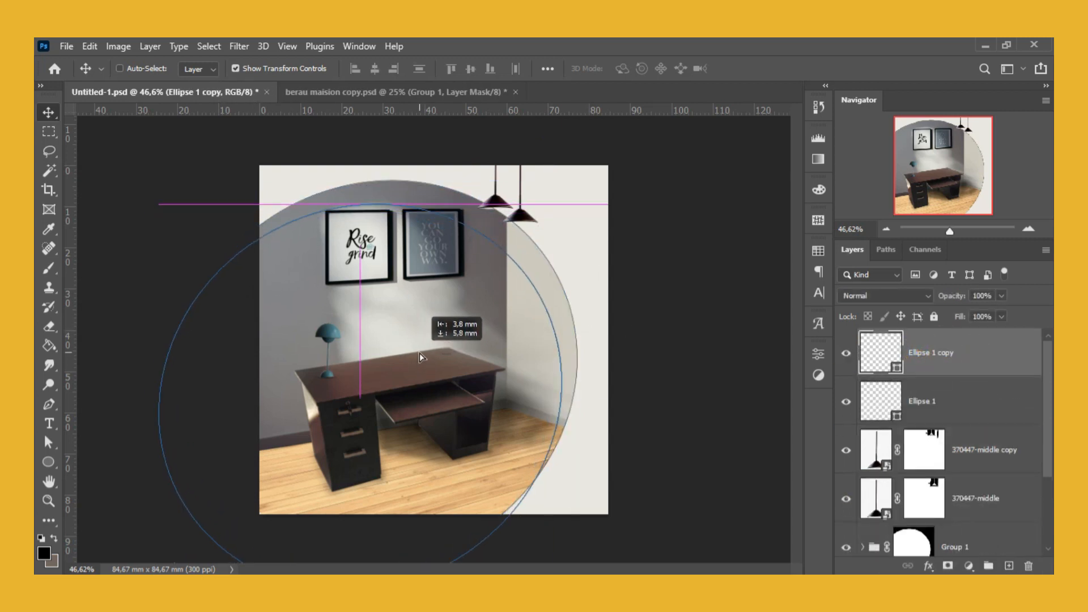
{"action": "left_click_drag", "start_coordinate": [158, 203], "coordinate": [164, 232]}
{"action": "left_click", "coordinate": [772, 67]}
- Fill the crescent with a Solid Color layer in grey-blue sampled from the right poster and hide both ellipse layers
{"action": "left_click", "coordinate": [870, 391], "text": "ctrl"}
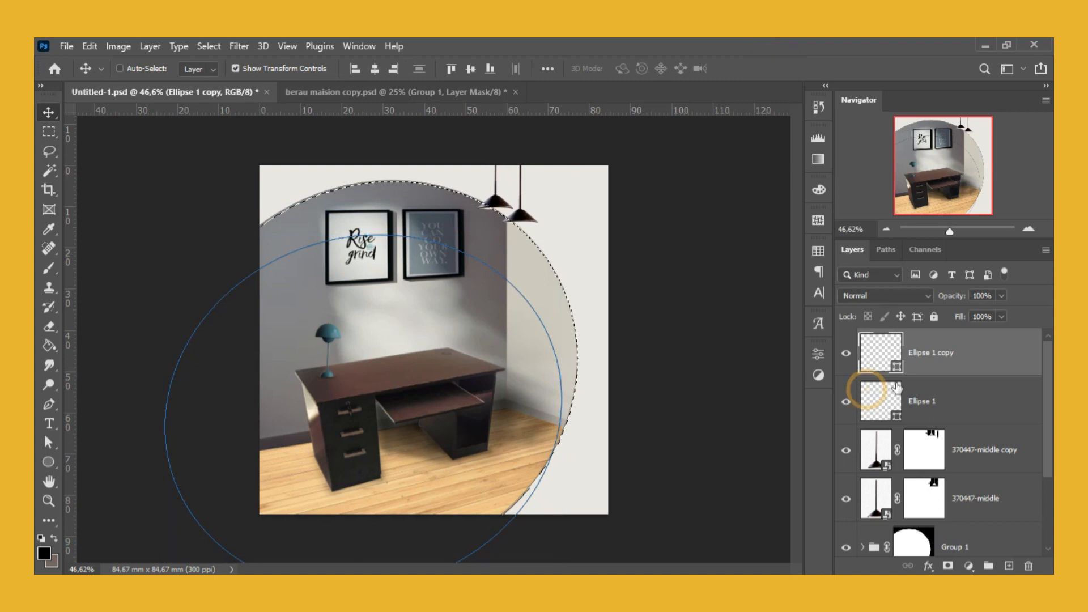
{"action": "left_click", "coordinate": [969, 566]}
{"action": "left_click", "coordinate": [984, 310]}
{"action": "left_click", "coordinate": [434, 267]}
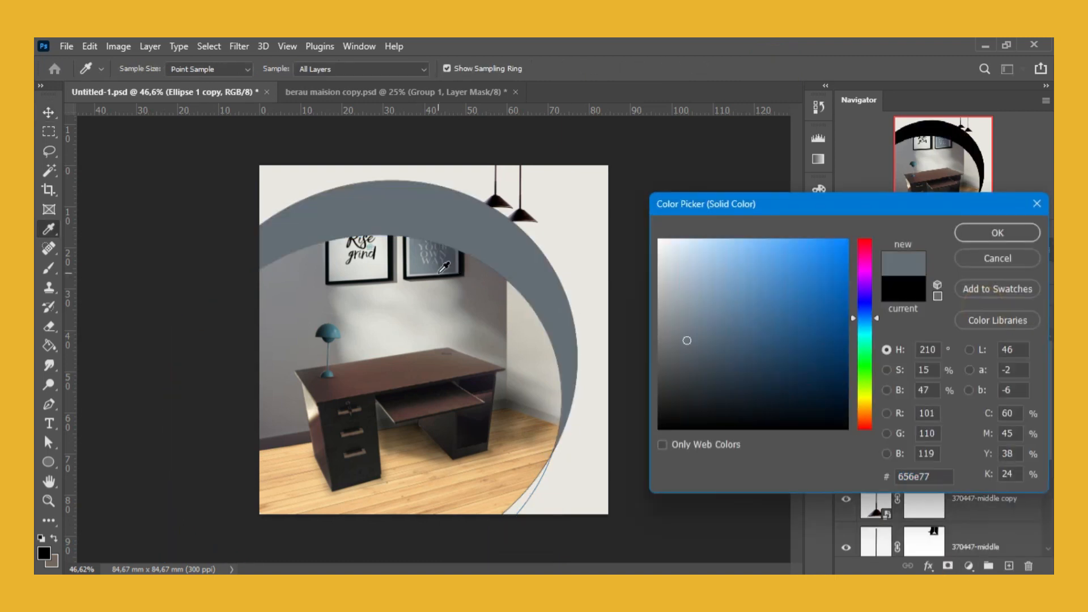
{"action": "left_click", "coordinate": [740, 303]}
{"action": "left_click", "coordinate": [433, 266]}
{"action": "left_click", "coordinate": [1033, 230]}
{"action": "left_click", "coordinate": [941, 392]}
{"action": "left_click", "coordinate": [849, 401]}
{"action": "left_click", "coordinate": [980, 369]}
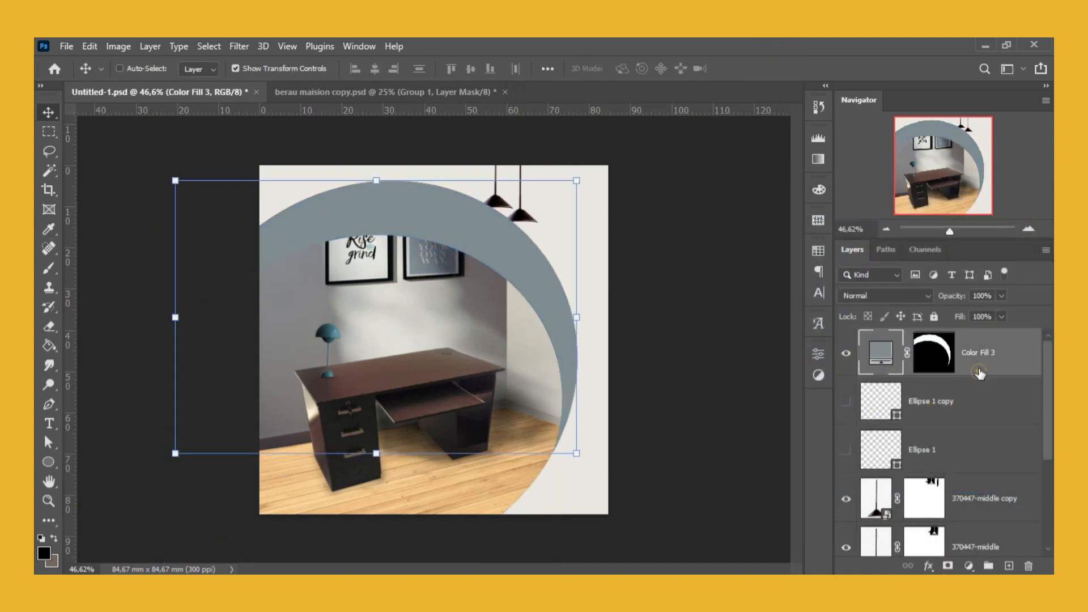
- Shift the grey-blue crescent slightly up and right so its upper edge meets the canvas's upper edge
{"action": "scroll", "coordinate": [550, 426], "scroll_direction": "down", "scroll_amount": 2}
{"action": "left_click_drag", "start_coordinate": [489, 372], "coordinate": [486, 356]}
{"action": "left_click_drag", "start_coordinate": [444, 275], "coordinate": [451, 277]}
{"action": "scroll", "coordinate": [452, 277], "scroll_direction": "up", "scroll_amount": 2}
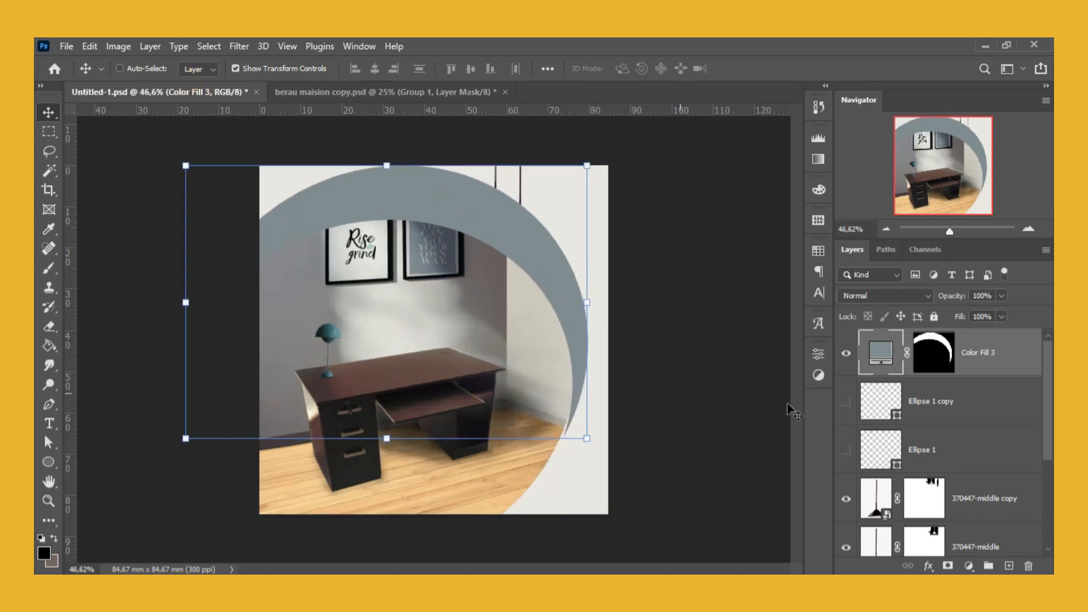
- Unlink the room group's mask, hide the crescent fill layer and shift the mask slightly down and right
{"action": "scroll", "coordinate": [929, 409], "scroll_direction": "down", "scroll_amount": 3}
{"action": "left_click", "coordinate": [887, 435]}
{"action": "left_click", "coordinate": [911, 435]}
{"action": "scroll", "coordinate": [884, 385], "scroll_direction": "up", "scroll_amount": 3}
{"action": "left_click", "coordinate": [848, 355]}
{"action": "scroll", "coordinate": [935, 490], "scroll_direction": "down", "scroll_amount": 3}
{"action": "mouse_move", "coordinate": [529, 348]}
{"action": "left_mouse_down"}
{"action": "mouse_move", "coordinate": [521, 353]}
{"action": "mouse_move", "coordinate": [534, 357]}
{"action": "left_mouse_up"}
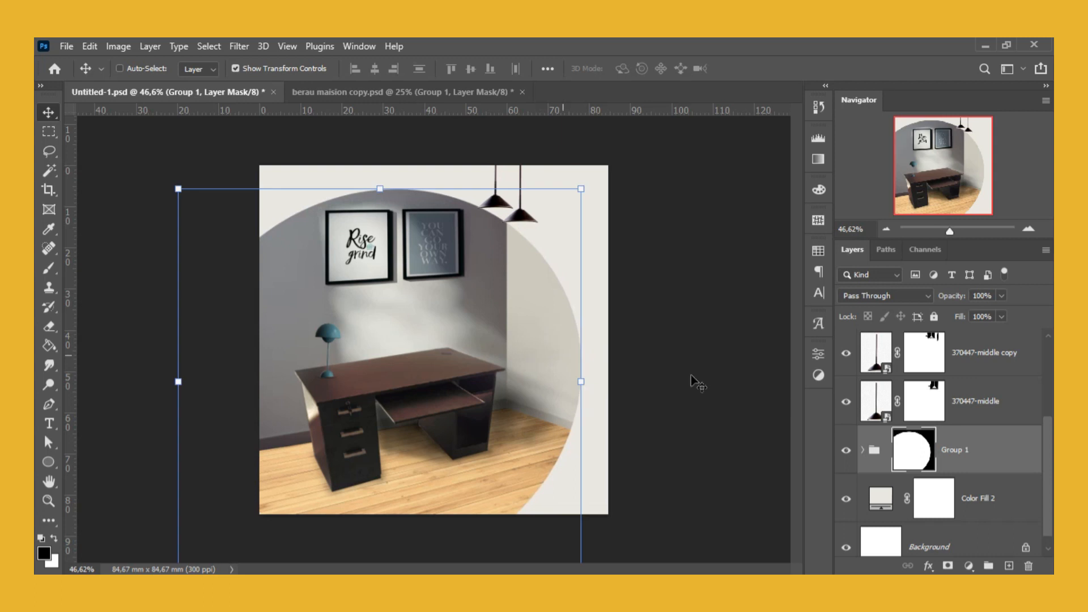
- Select the two posters and the wall photo layers inside the room group and move them down about 5.2 mm
{"action": "left_click", "coordinate": [863, 450]}
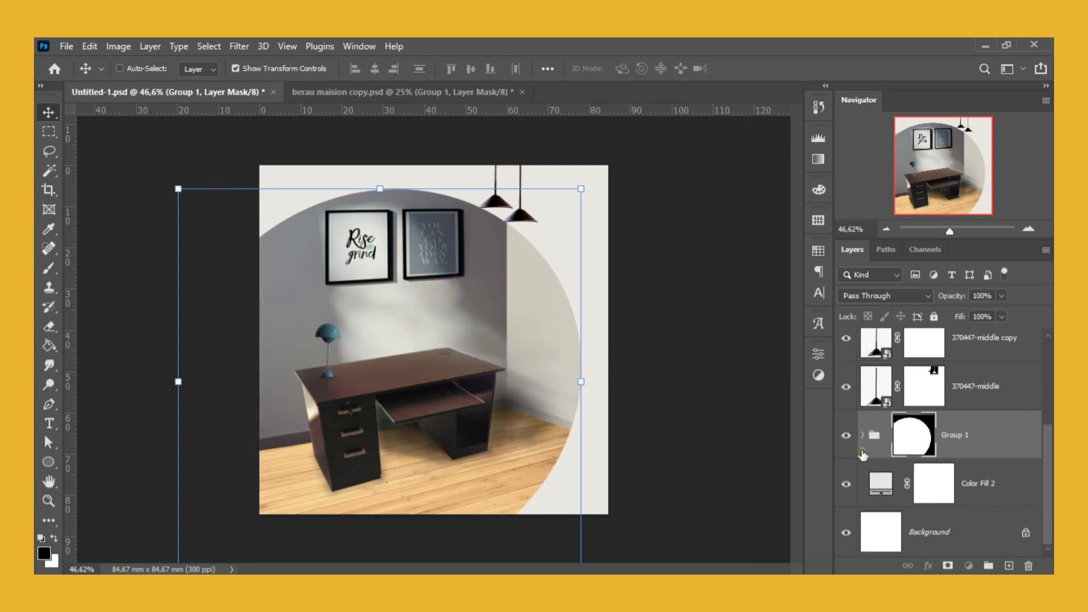
{"action": "scroll", "coordinate": [990, 494], "scroll_direction": "down", "scroll_amount": 5}
{"action": "scroll", "coordinate": [991, 487], "scroll_direction": "down", "scroll_amount": 3}
{"action": "left_click", "coordinate": [971, 449]}
{"action": "scroll", "coordinate": [970, 452], "scroll_direction": "up", "scroll_amount": 8}
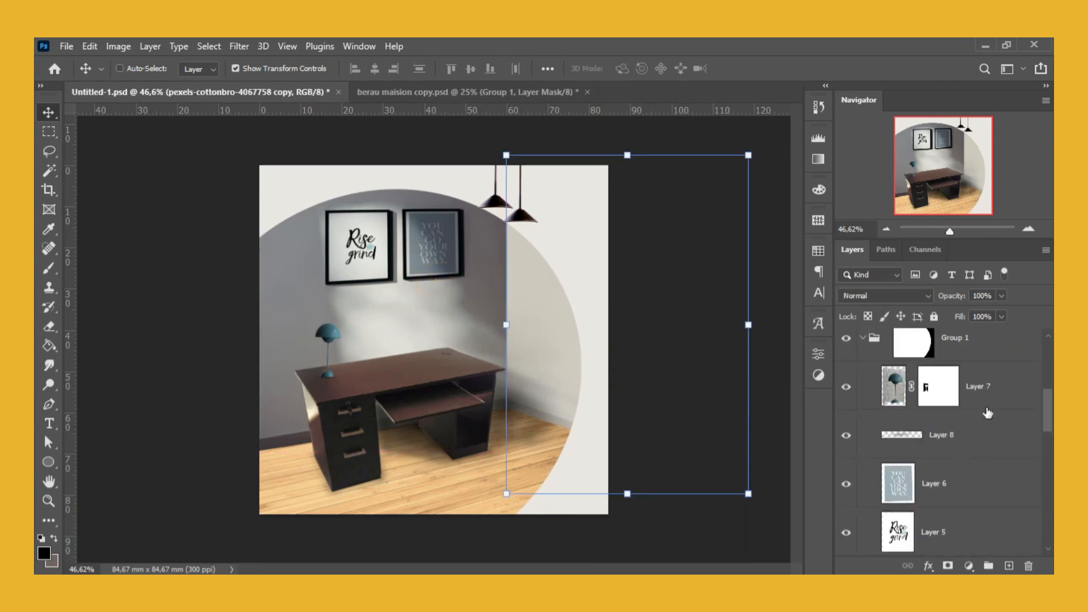
{"action": "left_click", "coordinate": [986, 484], "text": "ctrl"}
{"action": "scroll", "coordinate": [980, 471], "scroll_direction": "down", "scroll_amount": 2}
{"action": "left_click", "coordinate": [977, 434], "text": "ctrl"}
{"action": "left_click_drag", "start_coordinate": [433, 333], "coordinate": [433, 343]}
{"action": "key", "text": "ctrl+z"}
{"action": "scroll", "coordinate": [977, 471], "scroll_direction": "down", "scroll_amount": 7}
{"action": "left_click", "coordinate": [977, 495]}
{"action": "left_click_drag", "start_coordinate": [484, 300], "coordinate": [482, 321]}
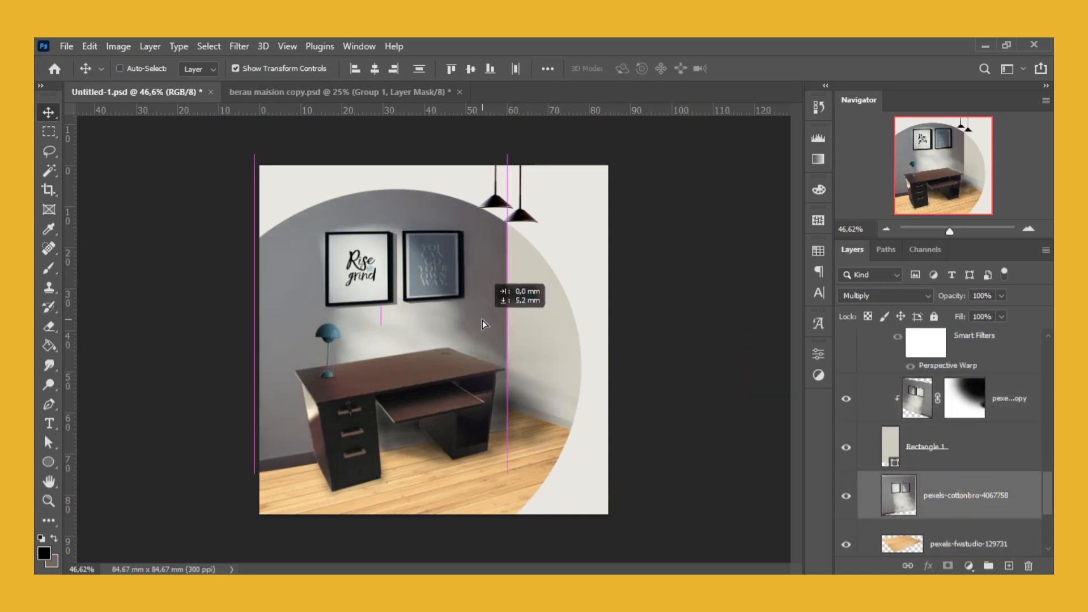
- Move the wooden floor layer above the clipped wall photo copy within the room group
{"action": "scroll", "coordinate": [931, 459], "scroll_direction": "up", "scroll_amount": 3}
{"action": "scroll", "coordinate": [931, 457], "scroll_direction": "down", "scroll_amount": 5}
{"action": "scroll", "coordinate": [964, 436], "scroll_direction": "up", "scroll_amount": 2}
{"action": "left_click_drag", "start_coordinate": [947, 503], "coordinate": [930, 440]}
{"action": "left_click", "coordinate": [154, 305]}
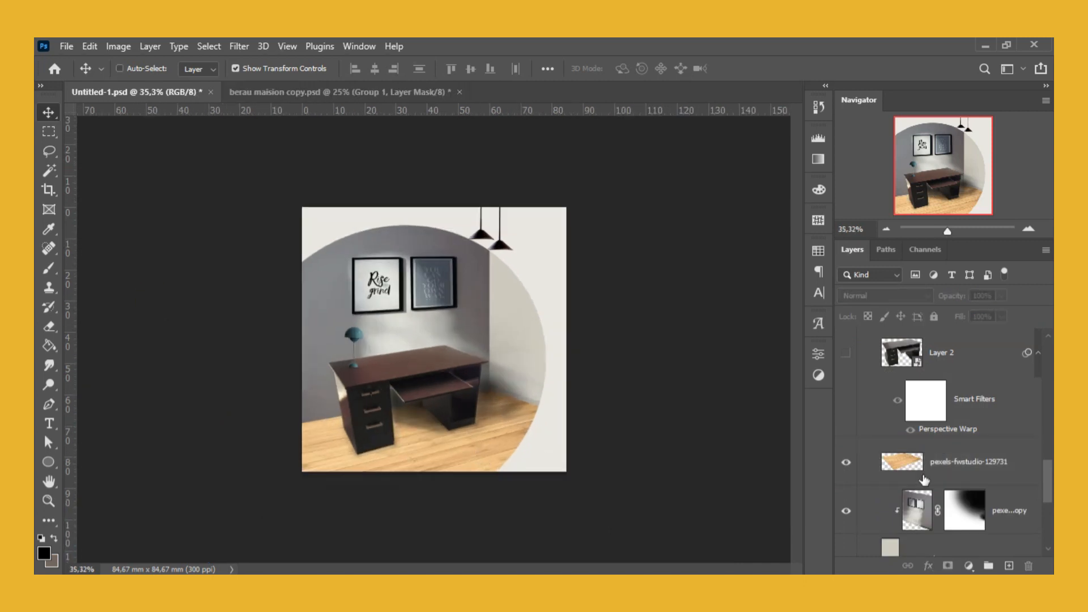
- Slightly enlarge the grey-blue crescent, rotate it clockwise and shift it toward the canvas's right edge
{"action": "scroll", "coordinate": [935, 430], "scroll_direction": "up", "scroll_amount": 5}
{"action": "left_click", "coordinate": [982, 371]}
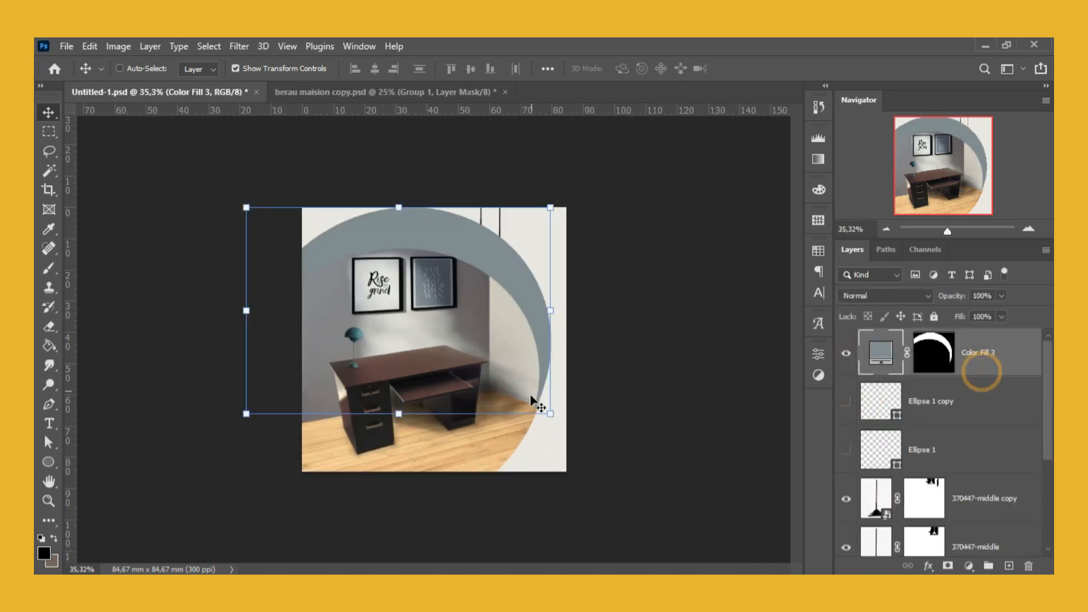
{"action": "scroll", "coordinate": [538, 350], "scroll_direction": "up", "scroll_amount": 1}
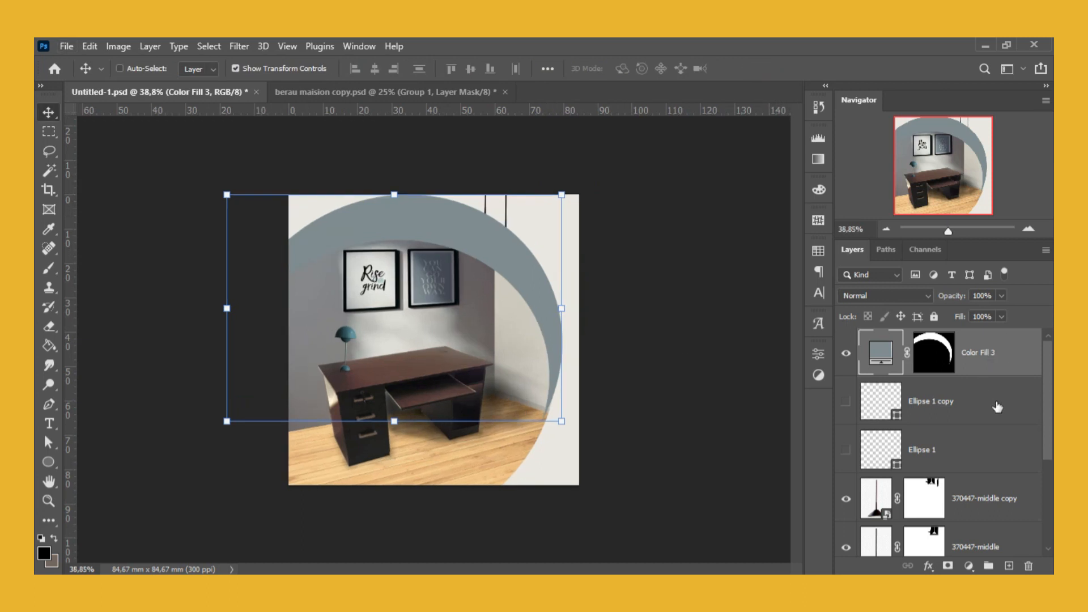
{"action": "mouse_move", "coordinate": [563, 423]}
{"action": "left_mouse_down"}
{"action": "mouse_move", "coordinate": [570, 453]}
{"action": "mouse_move", "coordinate": [566, 440]}
{"action": "left_mouse_up"}
{"action": "left_click_drag", "start_coordinate": [576, 448], "coordinate": [542, 479]}
{"action": "left_click_drag", "start_coordinate": [528, 403], "coordinate": [547, 393]}
{"action": "left_click", "coordinate": [776, 70]}
- Fade the crescent's upper left part on its mask with a large soft black brush and shift the crescent up and right
{"action": "key", "text": "b"}
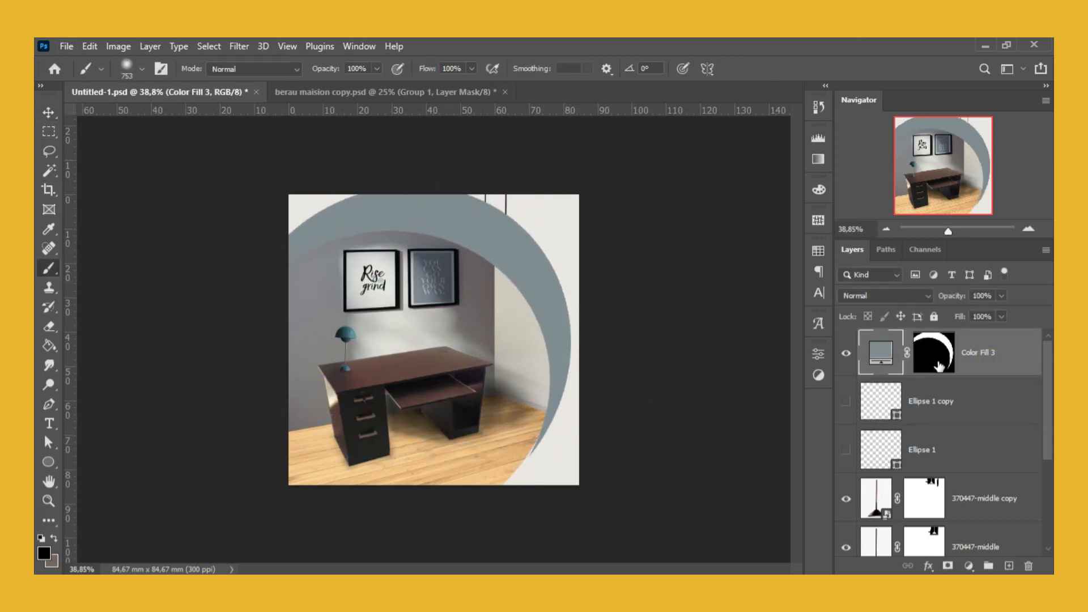
{"action": "left_click", "coordinate": [939, 366]}
{"action": "left_click", "coordinate": [321, 256]}
{"action": "left_click", "coordinate": [418, 369]}
{"action": "left_click_drag", "start_coordinate": [406, 381], "coordinate": [365, 383], "text": "alt"}
{"action": "left_click", "coordinate": [393, 312]}
{"action": "left_click_drag", "start_coordinate": [448, 407], "coordinate": [461, 391], "text": "ctrl"}
{"action": "scroll", "coordinate": [462, 397], "scroll_direction": "up", "scroll_amount": 1}
{"action": "key", "text": "v"}
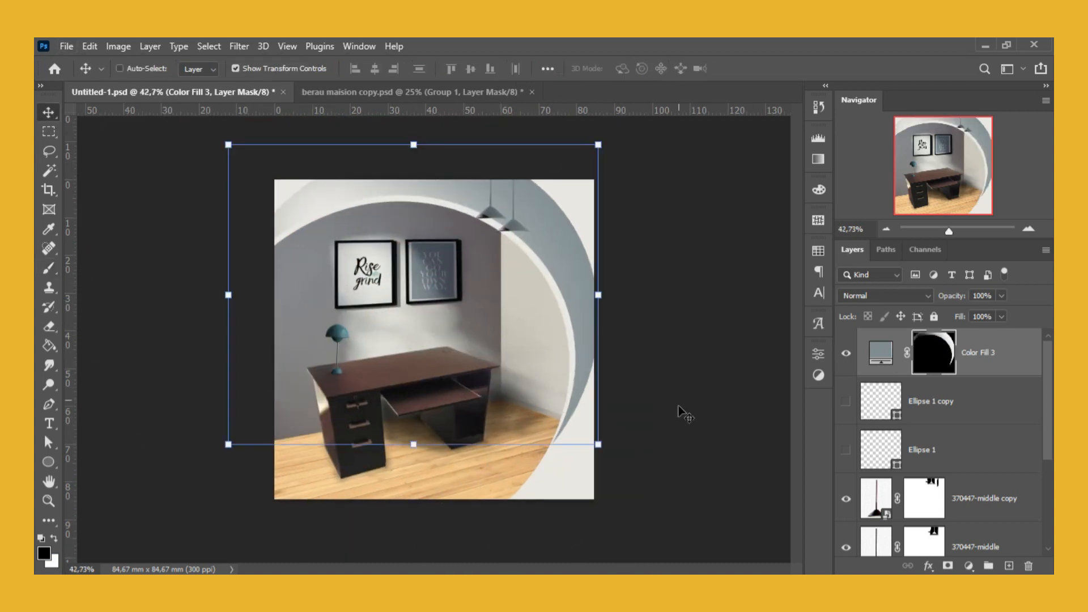
- Move the crescent fill layer below both pendant lamp layers
{"action": "left_click", "coordinate": [679, 406], "text": "ctrl"}
{"action": "left_click", "coordinate": [1019, 357]}
{"action": "scroll", "coordinate": [1019, 357], "scroll_direction": "down", "scroll_amount": 1}
{"action": "left_click_drag", "start_coordinate": [1019, 357], "coordinate": [998, 509]}
- Scale down the cont group with the contact line and logo and place it along the canvas's lower edge
{"action": "left_click", "coordinate": [716, 381], "text": "ctrl"}
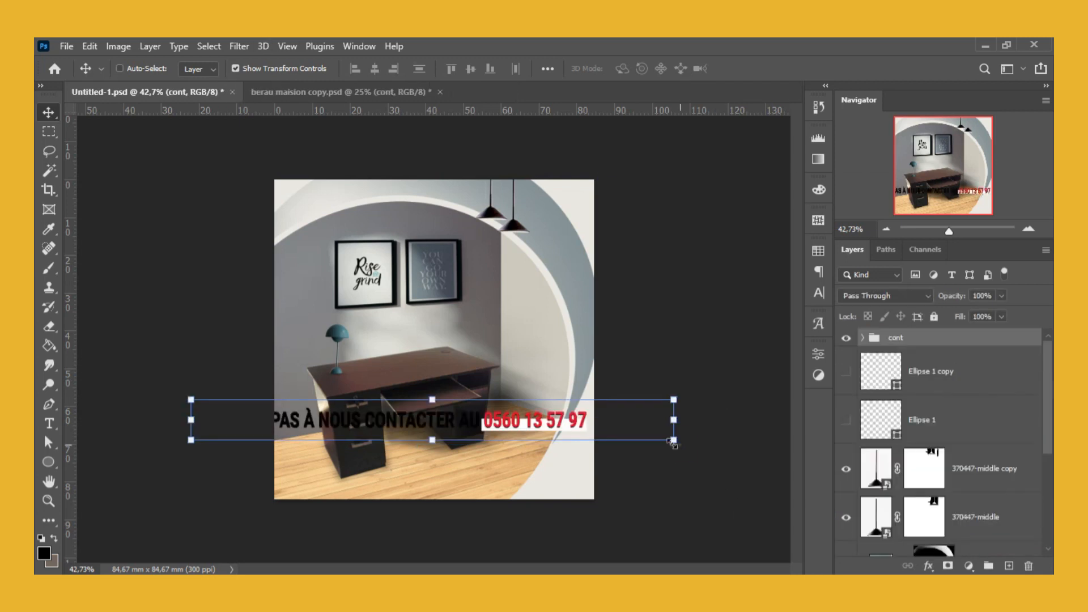
{"action": "left_click", "coordinate": [674, 441]}
{"action": "left_click", "coordinate": [678, 311]}
{"action": "left_click_drag", "start_coordinate": [673, 439], "coordinate": [562, 429], "text": "alt"}
{"action": "left_click_drag", "start_coordinate": [537, 418], "coordinate": [548, 480]}
{"action": "left_click", "coordinate": [774, 69]}
{"action": "key", "text": "ctrl+0"}
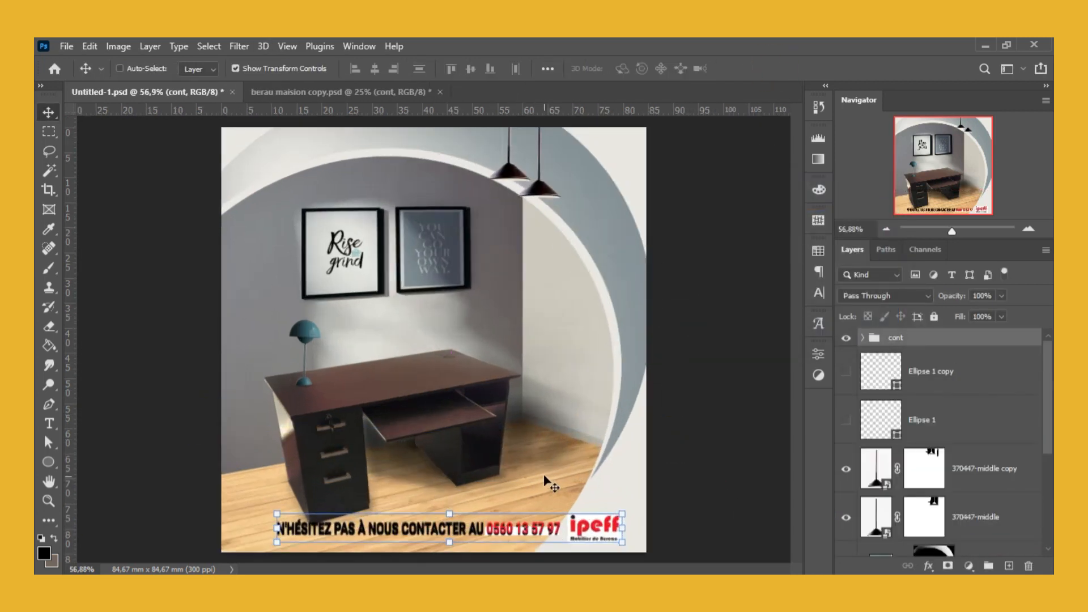
- Shrink the cont group slightly more and nudge it to the right along the canvas's lower edge
{"action": "left_click", "coordinate": [862, 338]}
{"action": "left_click_drag", "start_coordinate": [1028, 420], "coordinate": [1029, 566]}
{"action": "left_click", "coordinate": [863, 338]}
{"action": "left_click", "coordinate": [622, 545]}
{"action": "left_click", "coordinate": [685, 311]}
{"action": "left_click_drag", "start_coordinate": [621, 545], "coordinate": [613, 539]}
{"action": "left_click", "coordinate": [775, 69]}
{"action": "scroll", "coordinate": [675, 308], "scroll_direction": "down", "scroll_amount": 2}
{"action": "left_click_drag", "start_coordinate": [551, 376], "coordinate": [569, 375]}
{"action": "left_click", "coordinate": [732, 420]}
- Bring in the "Bureau de maision" title, scale it down across the upper canvas and move its layer below the pendant lamps
{"action": "key", "text": "ctrl+v"}
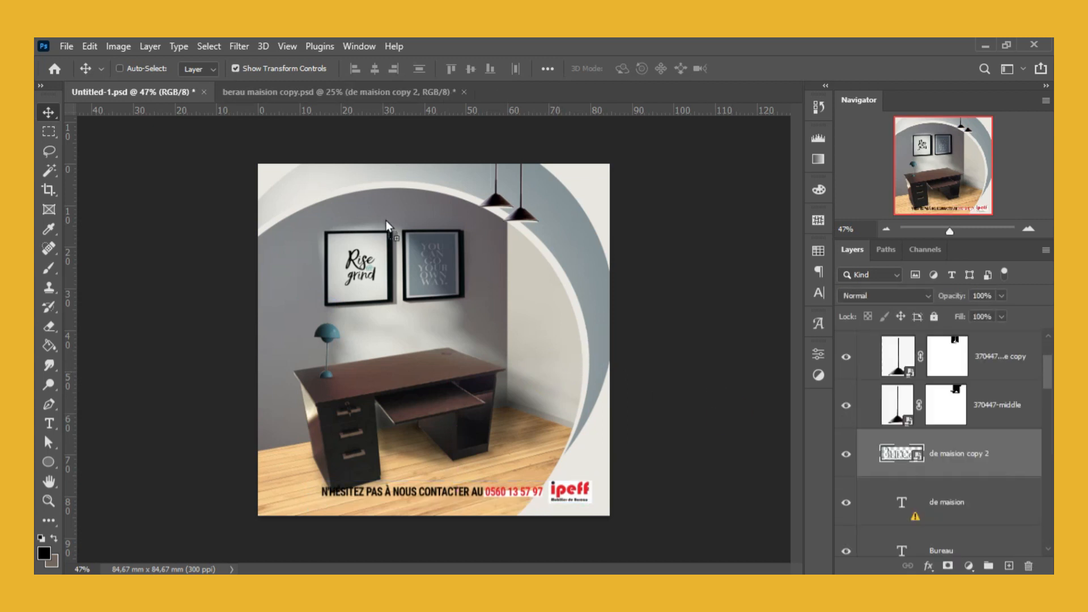
{"action": "key", "text": "ctrl+t"}
{"action": "left_click_drag", "start_coordinate": [691, 331], "coordinate": [578, 303]}
{"action": "left_click_drag", "start_coordinate": [513, 284], "coordinate": [512, 247]}
{"action": "left_click_drag", "start_coordinate": [986, 357], "coordinate": [964, 457]}
{"action": "scroll", "coordinate": [386, 187], "scroll_direction": "up", "scroll_amount": 3}
- Add a layer clipped to the title, paint "Bureau" black on it and hide that layer
{"action": "left_click", "coordinate": [1009, 566]}
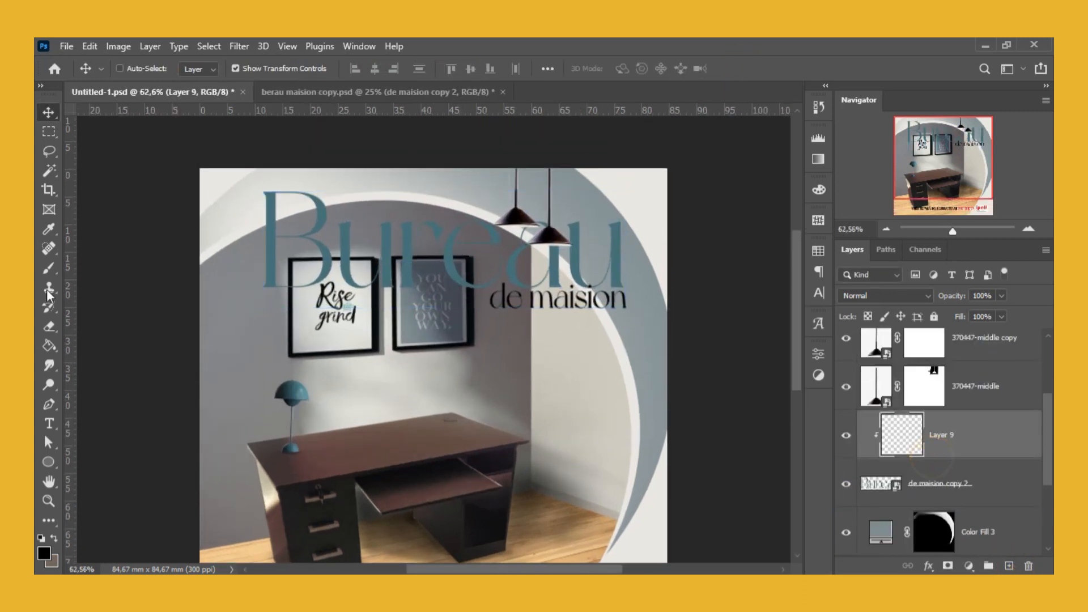
{"action": "left_click", "coordinate": [48, 267]}
{"action": "left_click_drag", "start_coordinate": [283, 238], "coordinate": [618, 238]}
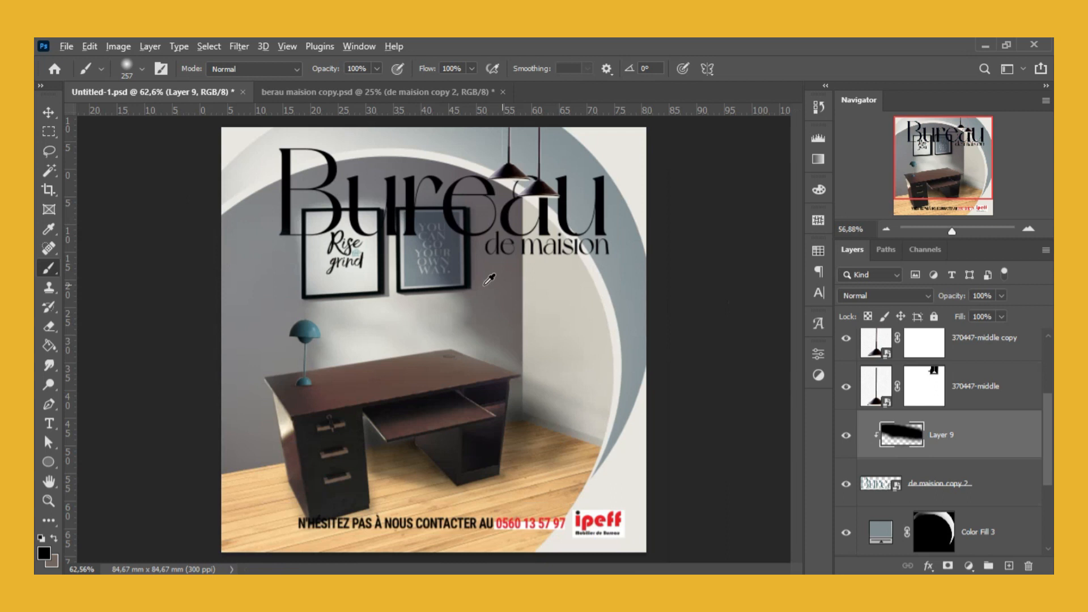
{"action": "key", "text": "ctrl+minus"}
{"action": "left_click", "coordinate": [847, 434]}
{"action": "left_click", "coordinate": [941, 483]}
{"action": "key", "text": "v"}
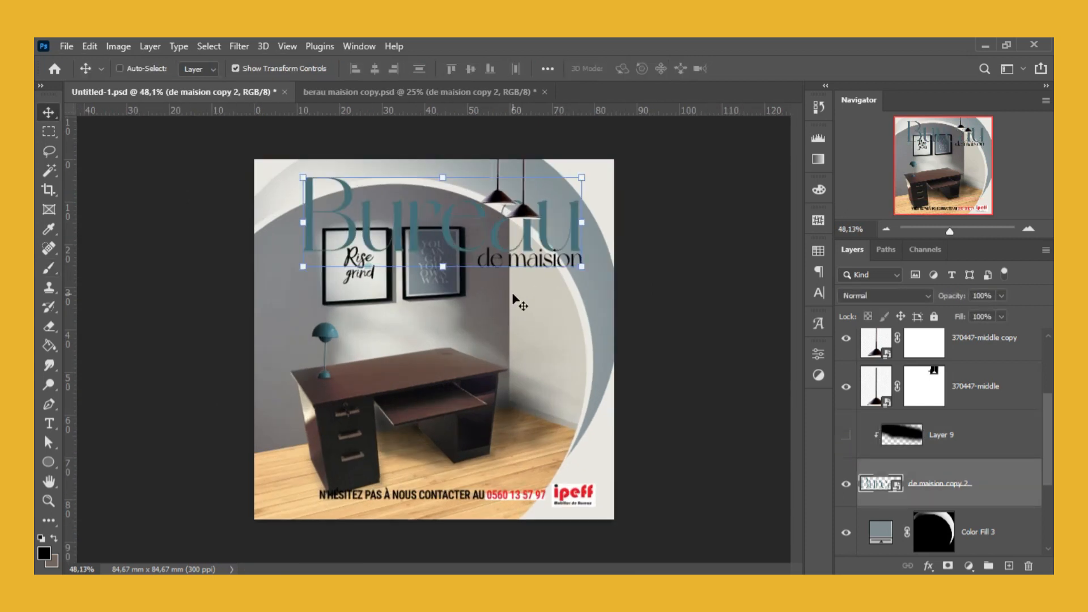
- Brighten the wall photo with a Levels adjustment
{"action": "left_click", "coordinate": [479, 314], "text": "ctrl"}
{"action": "key", "text": "ctrl+l"}
{"action": "left_click_drag", "start_coordinate": [758, 301], "coordinate": [691, 267]}
{"action": "left_click", "coordinate": [901, 161]}
- Recolor the crescent's Solid Color fill to a lighter blue
{"action": "scroll", "coordinate": [941, 431], "scroll_direction": "up", "scroll_amount": 8}
{"action": "double_click", "coordinate": [881, 512]}
{"action": "left_click", "coordinate": [997, 233]}
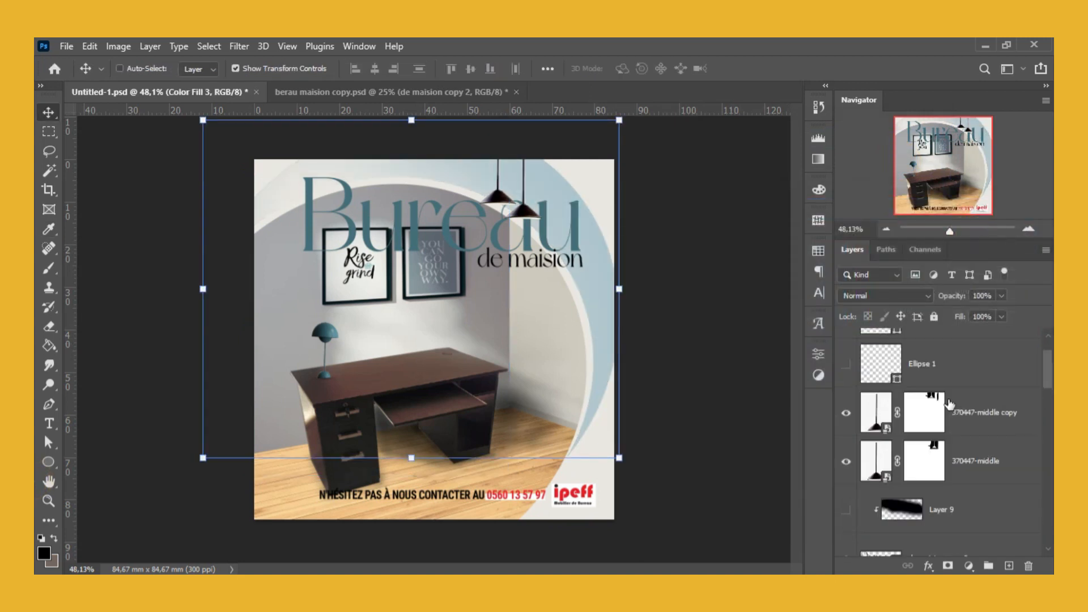
- Shift the title about 1.2 mm left, show its clipped layer and repaint it with teal sampled from the desk lamp
{"action": "left_click", "coordinate": [954, 435]}
{"action": "left_click", "coordinate": [846, 416]}
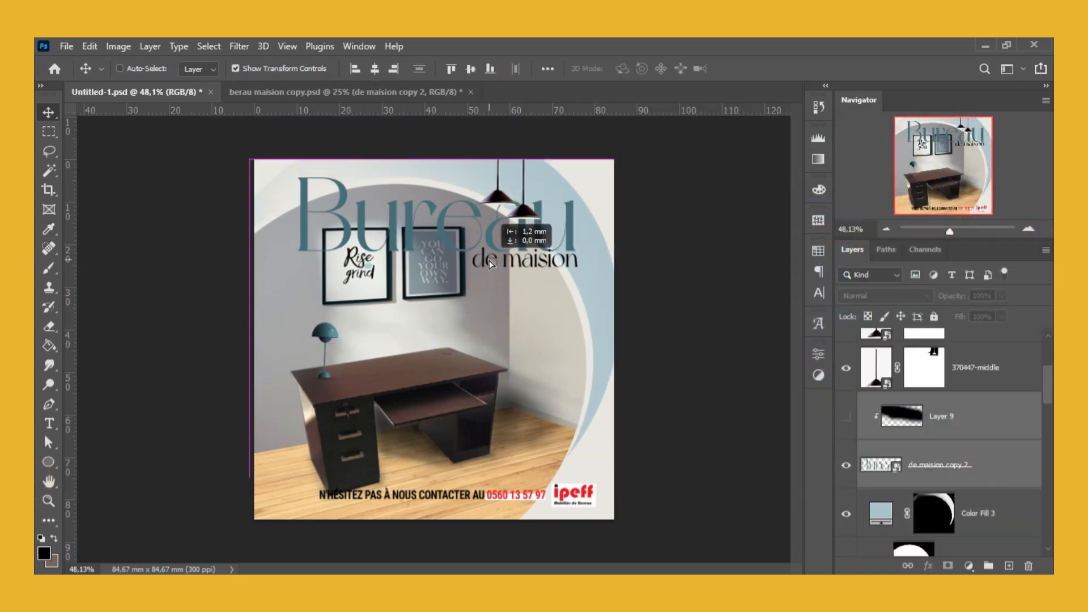
{"action": "key", "text": "b"}
{"action": "right_click", "coordinate": [396, 300], "text": "alt"}
{"action": "left_click", "coordinate": [417, 289], "text": "alt"}
{"action": "left_click", "coordinate": [327, 330], "text": "alt"}
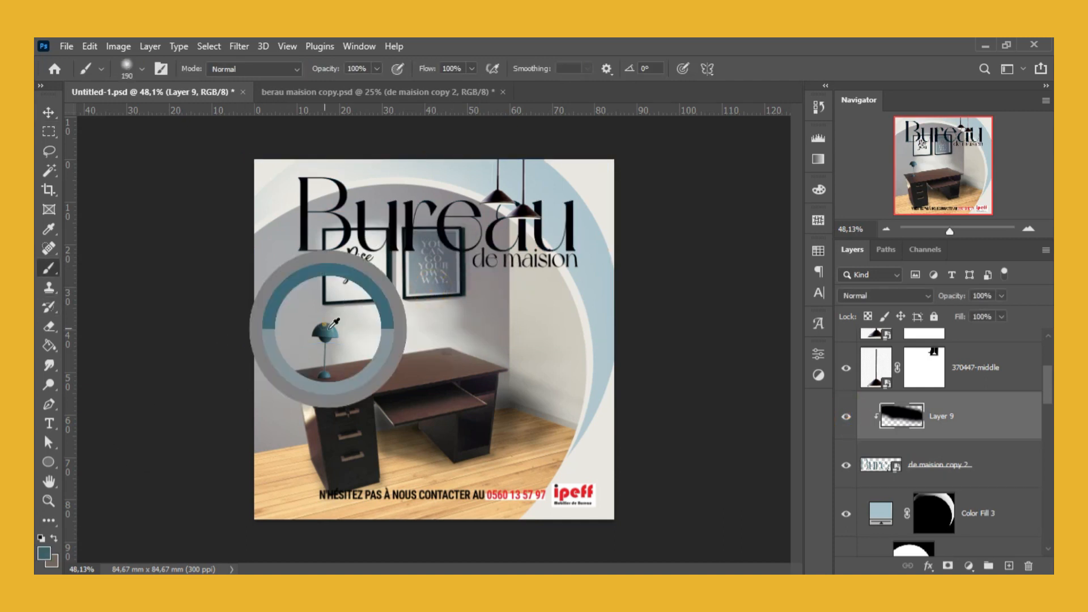
{"action": "left_click", "coordinate": [342, 214]}
{"action": "left_click_drag", "start_coordinate": [318, 227], "coordinate": [615, 254]}
{"action": "left_click_drag", "start_coordinate": [453, 195], "coordinate": [528, 268]}
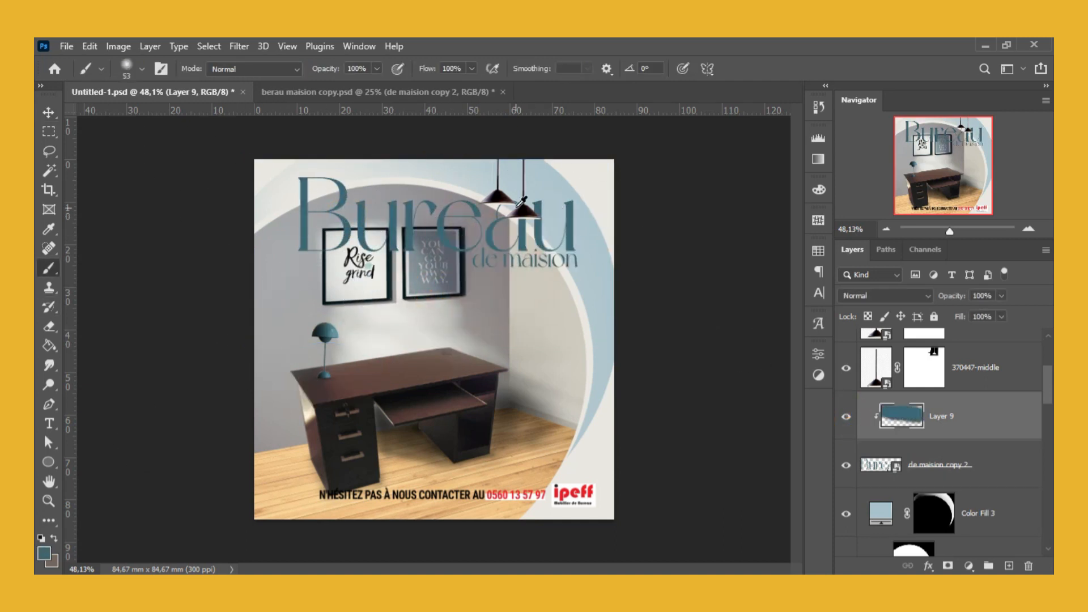
- Paint the words "de maision" black on the clipped layer with a hard brush, sampling the color from the pendant lamp
{"action": "left_click", "coordinate": [516, 208], "text": "alt"}
{"action": "scroll", "coordinate": [479, 294], "scroll_direction": "up", "scroll_amount": 4}
{"action": "right_click", "coordinate": [578, 262]}
{"action": "double_click", "coordinate": [637, 433]}
{"action": "left_click_drag", "start_coordinate": [484, 234], "coordinate": [484, 243]}
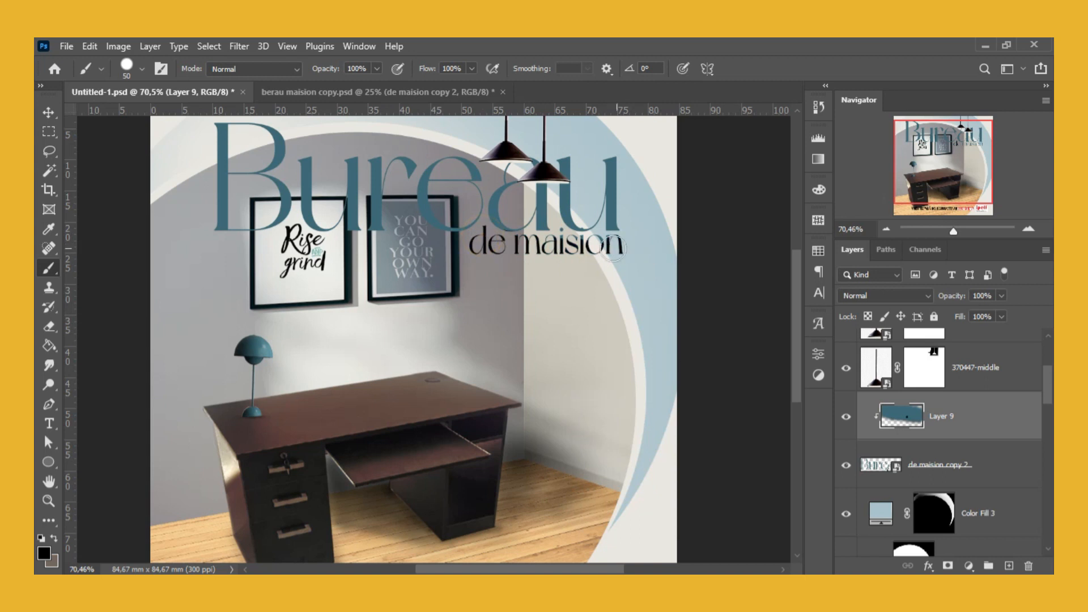
{"action": "scroll", "coordinate": [584, 307], "scroll_direction": "down", "scroll_amount": 3}
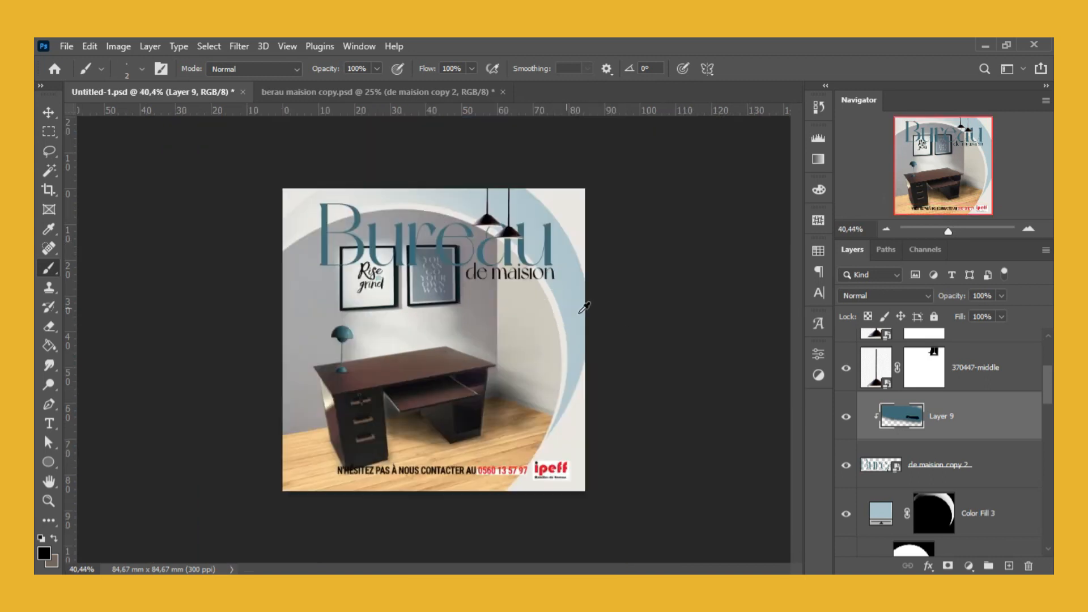
- Add a Drop Shadow to the title layer and change the shadow color to near-white
{"action": "double_click", "coordinate": [1007, 471]}
{"action": "left_click", "coordinate": [461, 510]}
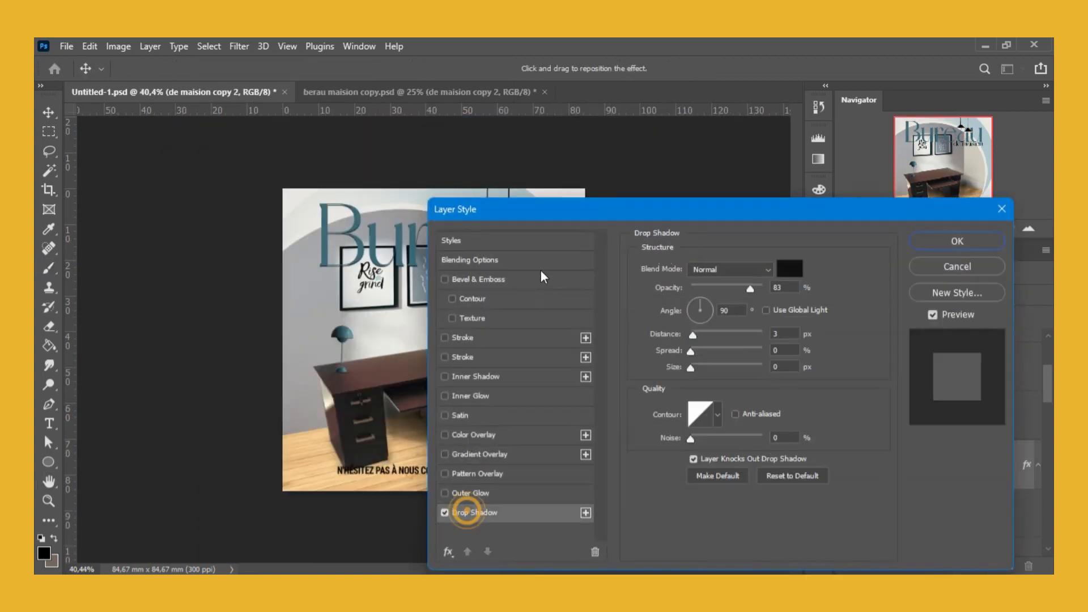
{"action": "left_click", "coordinate": [860, 212]}
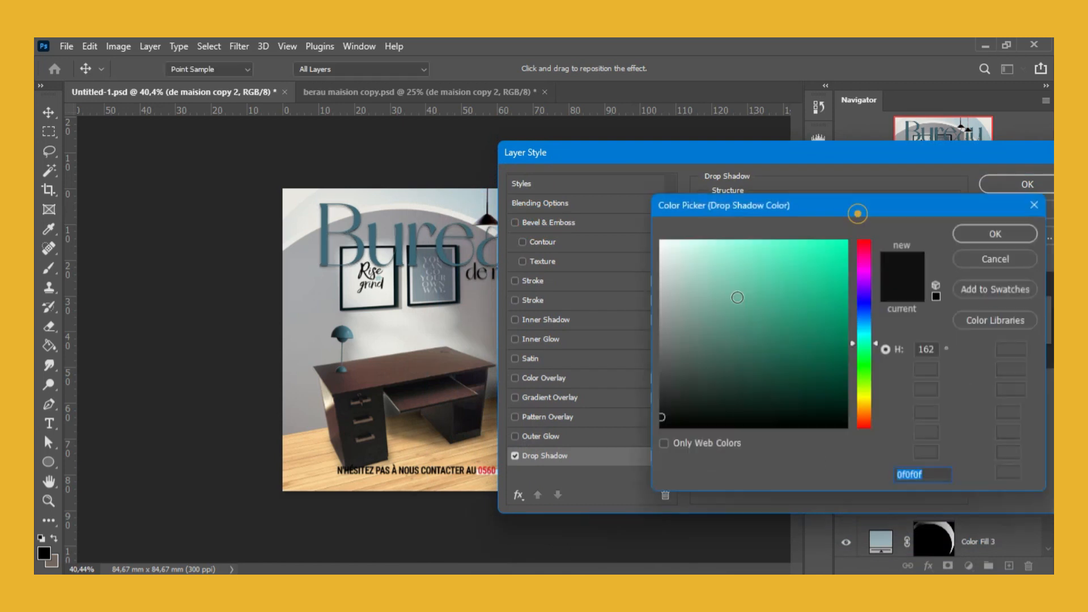
{"action": "left_click", "coordinate": [680, 237]}
{"action": "left_click", "coordinate": [992, 230]}
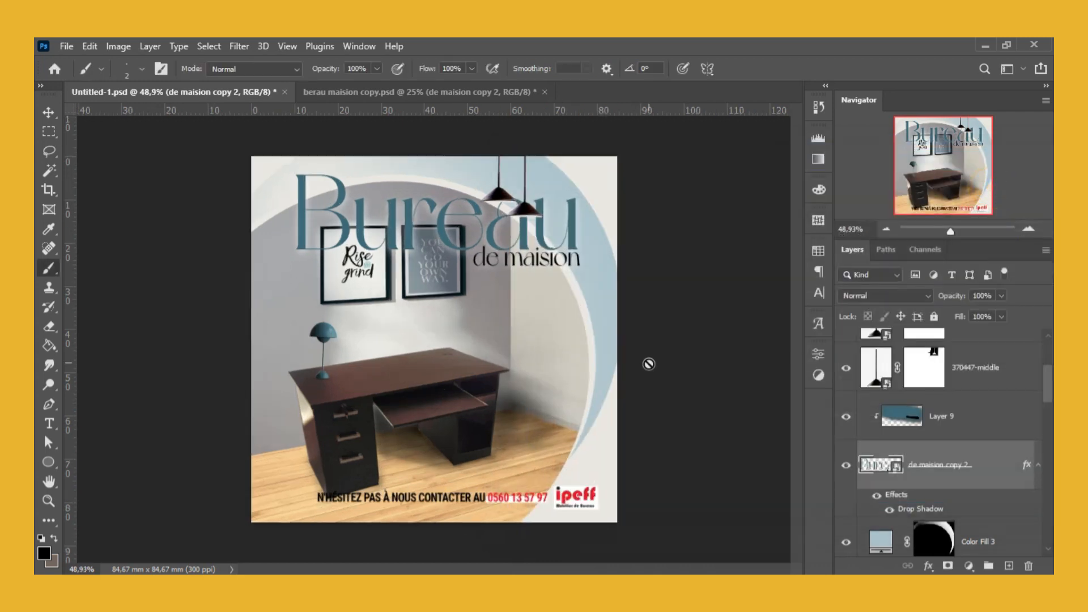
- Paste the 13 500 DA price banner, scale it to about 36.5% and place it on the wall above the desk's right side
{"action": "key", "text": "v"}
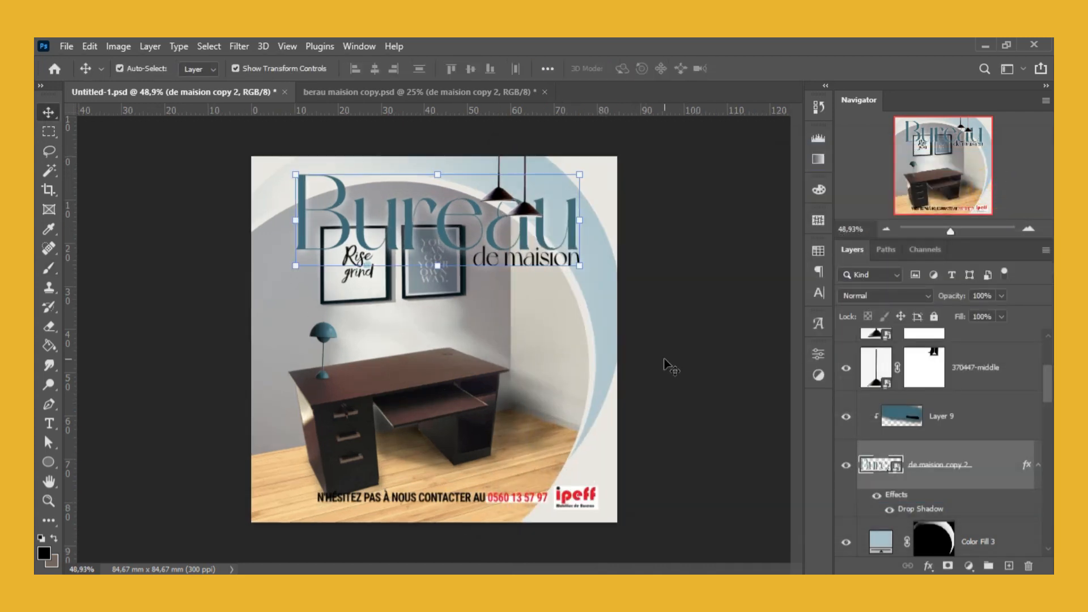
{"action": "key", "text": "ctrl+v"}
{"action": "left_click_drag", "start_coordinate": [658, 354], "coordinate": [544, 327]}
{"action": "left_click_drag", "start_coordinate": [540, 325], "coordinate": [593, 347]}
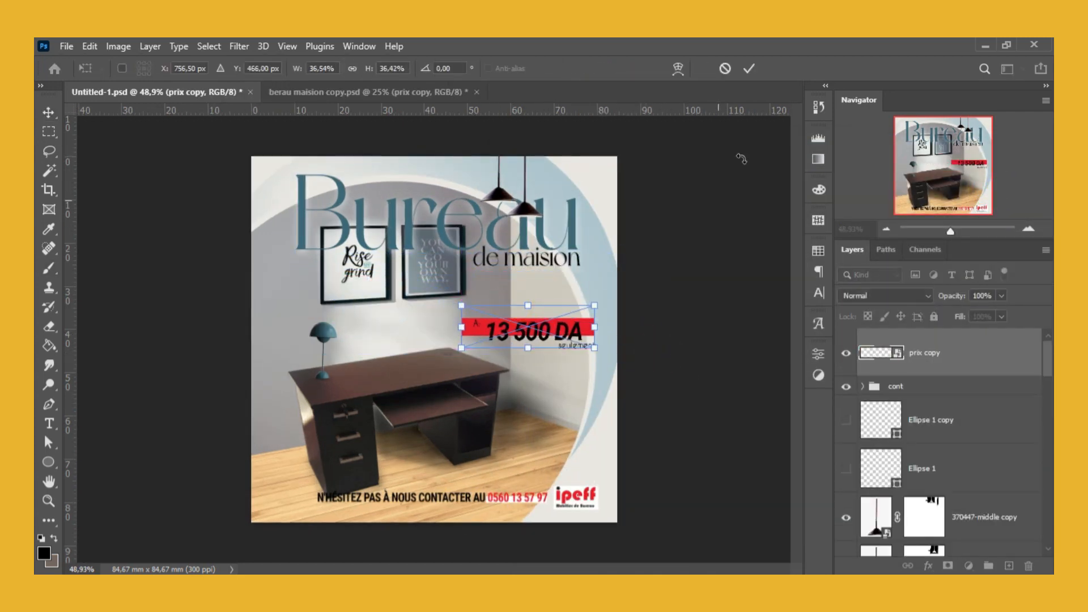
{"action": "left_click", "coordinate": [746, 68]}
{"action": "left_click_drag", "start_coordinate": [715, 294], "coordinate": [715, 289]}
{"action": "left_click", "coordinate": [721, 324], "text": "ctrl"}
- Add a new layer above the price banner and fill it with the merged composite using Apply Image
{"action": "scroll", "coordinate": [709, 429], "scroll_direction": "down", "scroll_amount": 1}
{"action": "scroll", "coordinate": [941, 442], "scroll_direction": "down", "scroll_amount": 4}
{"action": "scroll", "coordinate": [917, 413], "scroll_direction": "up", "scroll_amount": 4}
{"action": "left_click", "coordinate": [955, 374]}
{"action": "left_click", "coordinate": [1009, 566]}
{"action": "left_click", "coordinate": [150, 46]}
{"action": "left_click", "coordinate": [202, 265]}
{"action": "left_click", "coordinate": [680, 175]}
- Start a Camera Raw filter on the merged layer with Temperature -4 and Exposure -0.35
{"action": "left_click", "coordinate": [238, 46]}
{"action": "left_click", "coordinate": [303, 154]}
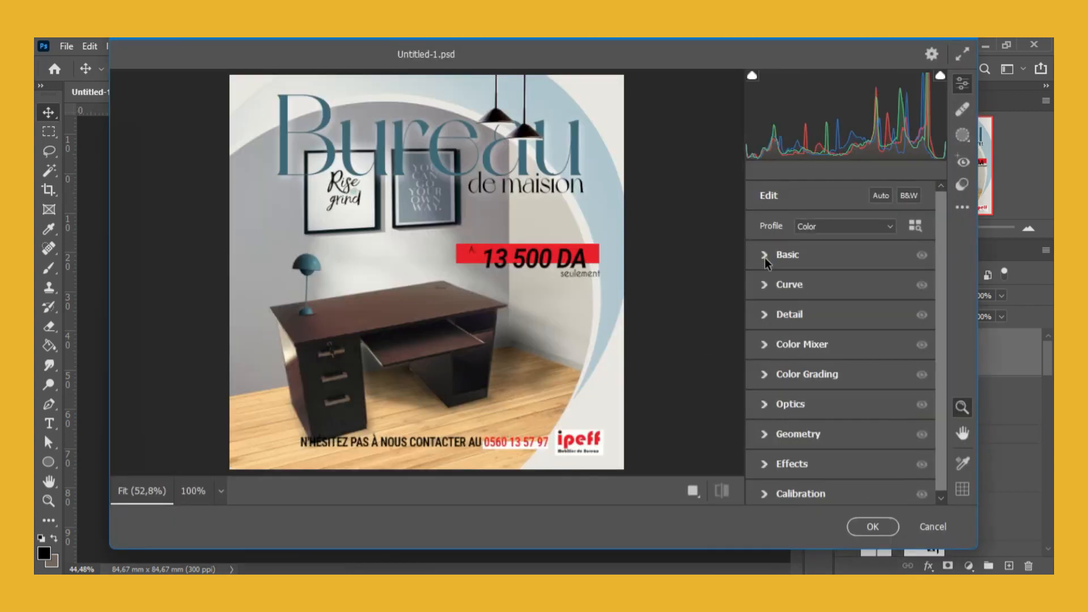
{"action": "left_click", "coordinate": [766, 258]}
{"action": "left_click", "coordinate": [839, 253]}
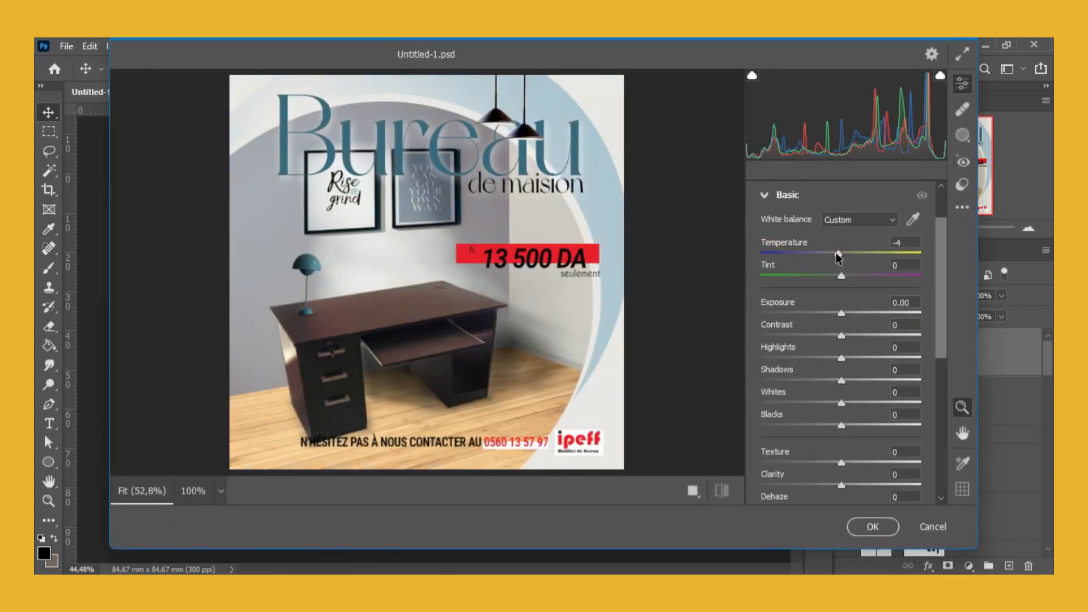
{"action": "left_click", "coordinate": [837, 313]}
- Set Clarity +11, Texture +7, Blacks +32, Whites -19, Shadows +17 and Vibrance +22, and apply the Camera Raw filter
{"action": "scroll", "coordinate": [850, 408], "scroll_direction": "down", "scroll_amount": 2}
{"action": "left_click", "coordinate": [849, 395]}
{"action": "left_click_drag", "start_coordinate": [851, 373], "coordinate": [848, 373]}
{"action": "left_click_drag", "start_coordinate": [842, 336], "coordinate": [826, 314]}
{"action": "left_click_drag", "start_coordinate": [842, 292], "coordinate": [856, 292]}
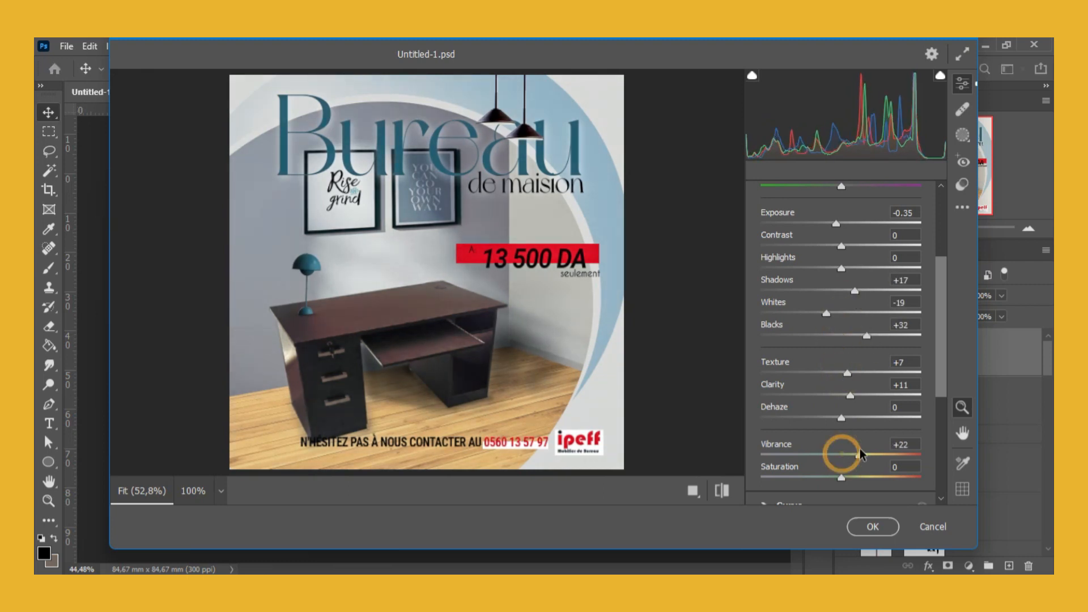
{"action": "left_click", "coordinate": [879, 529]}
{"action": "scroll", "coordinate": [420, 496], "scroll_direction": "down", "scroll_amount": 3}
{"action": "scroll", "coordinate": [420, 496], "scroll_direction": "up", "scroll_amount": 2}
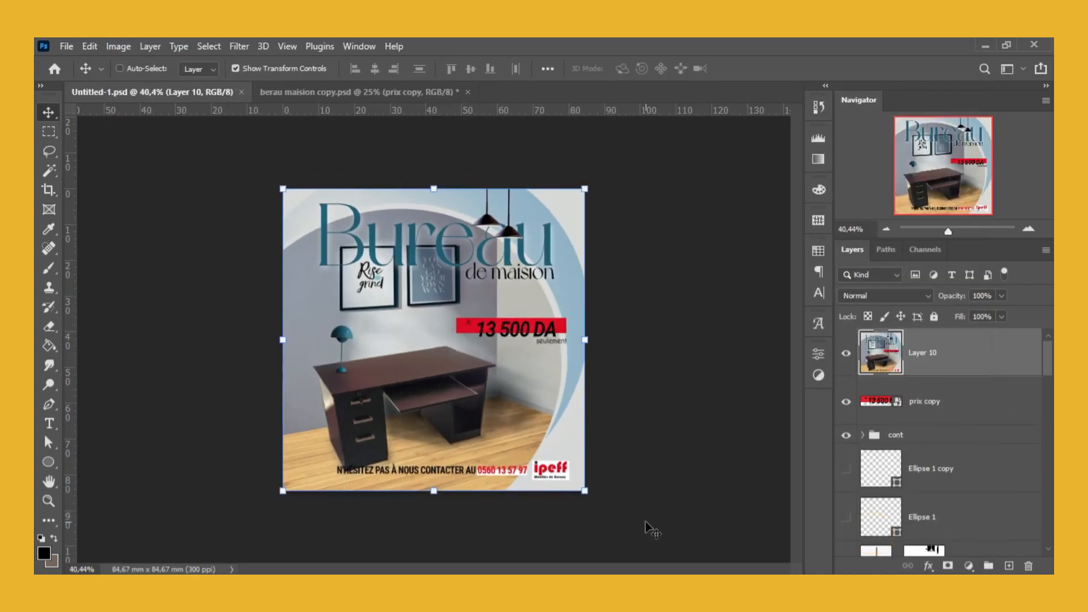